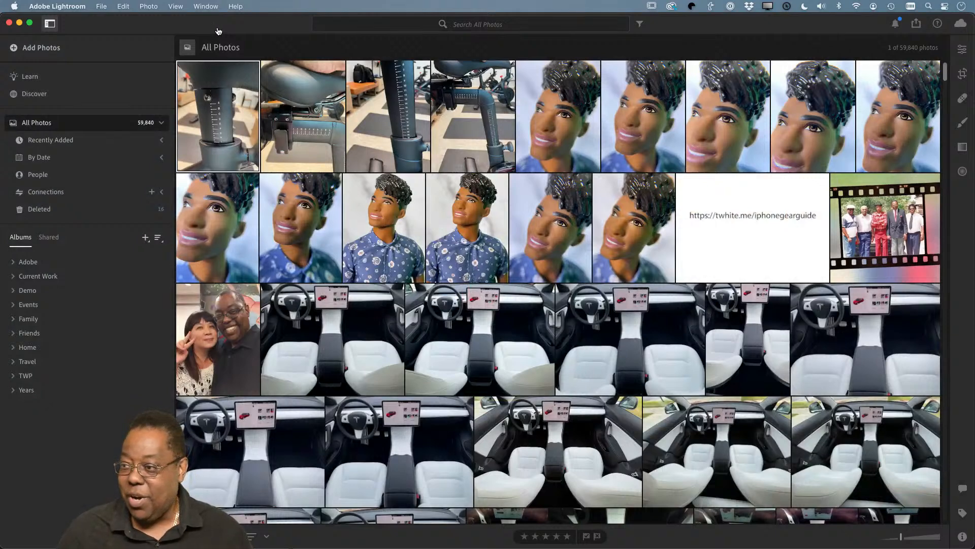
Switch to Lightroom on the web in Chrome to view the All Photos library, and return to desktop Lightroom
{"action": "key", "text": "super+Tab"}
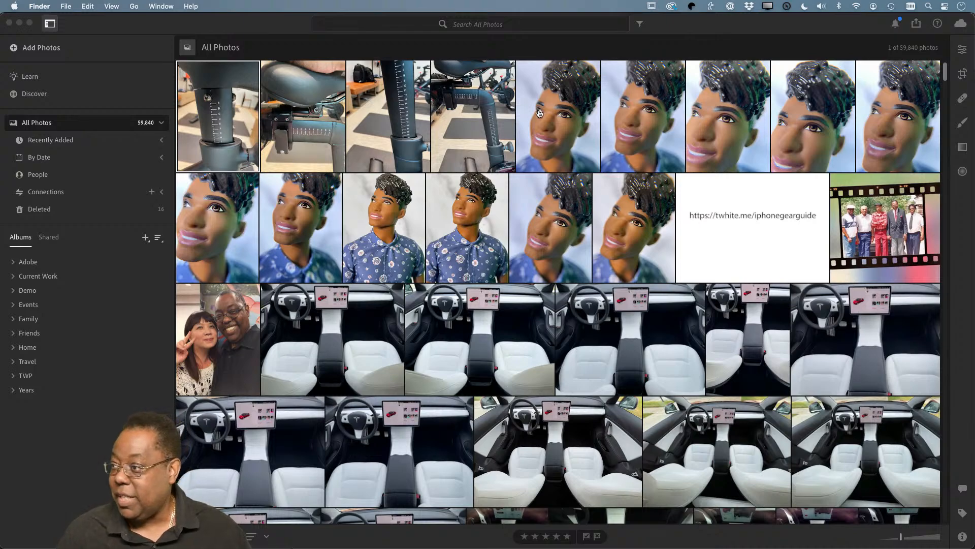
{"action": "key", "text": "super+Tab"}
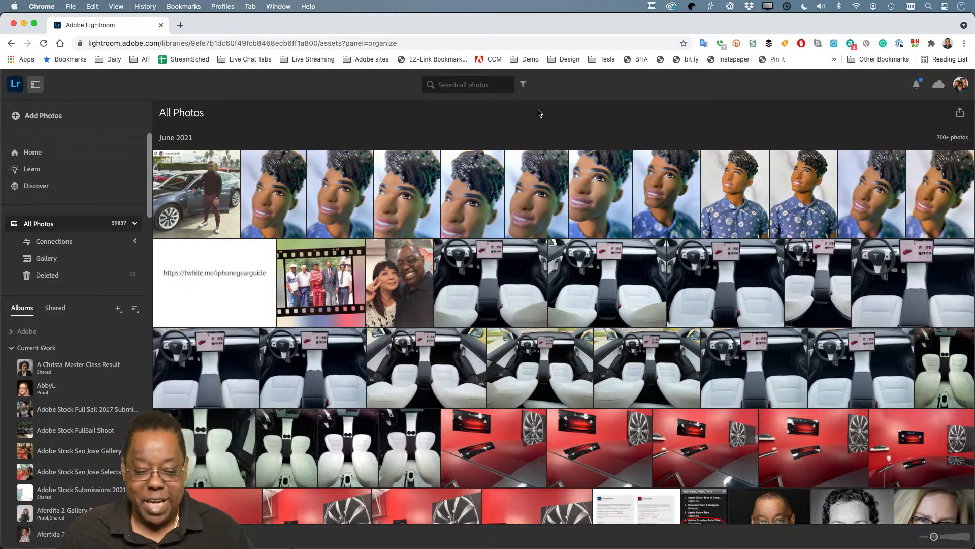
{"action": "key", "text": "super+Tab"}
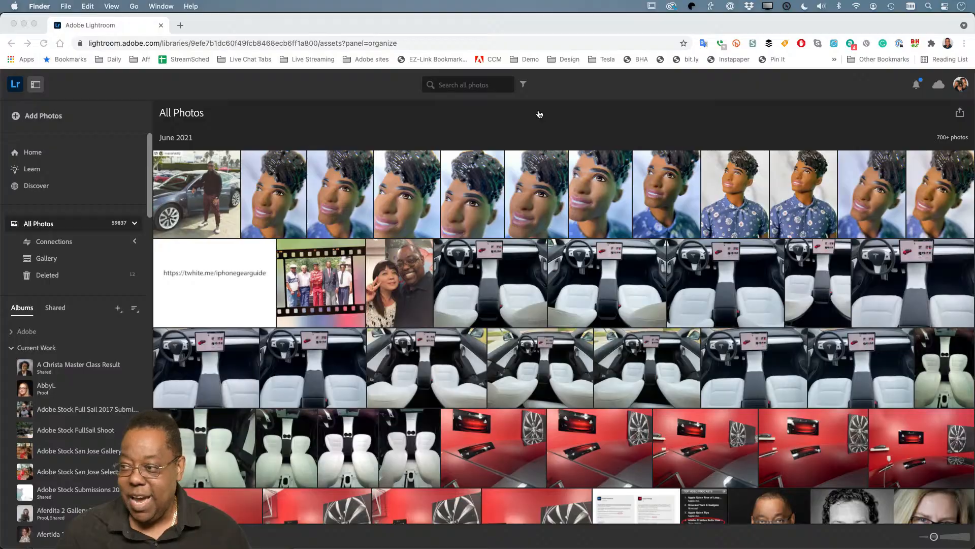
{"action": "key", "text": "super+Tab"}
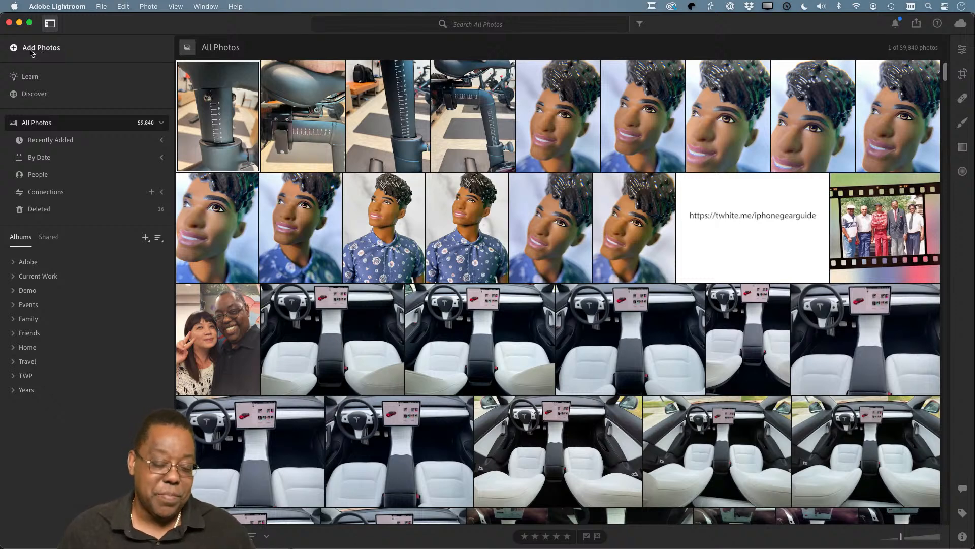
Start adding photos from the connected NIKON D810 and look through the images on the camera
{"action": "left_click", "coordinate": [31, 53]}
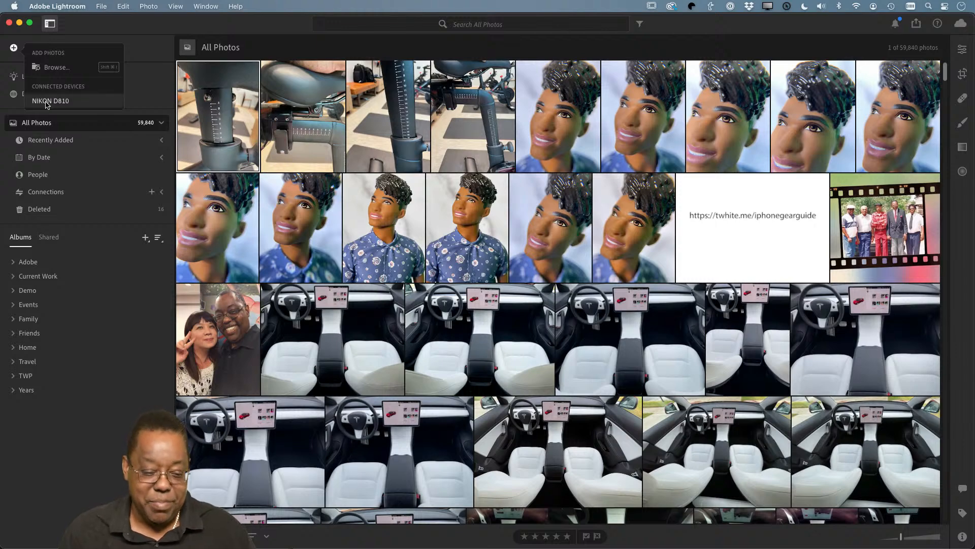
{"action": "left_click", "coordinate": [49, 101]}
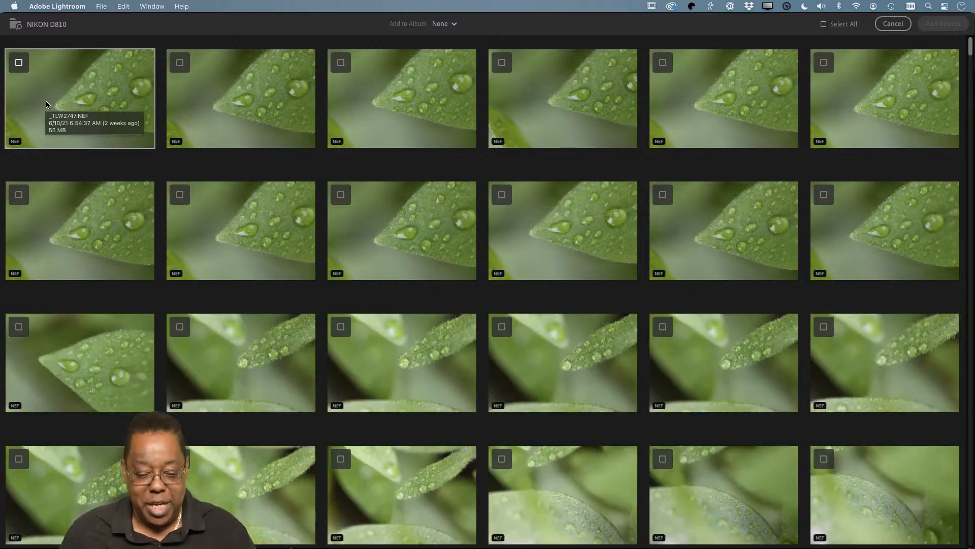
{"action": "scroll", "coordinate": [362, 185], "scroll_direction": "down", "scroll_amount": 10}
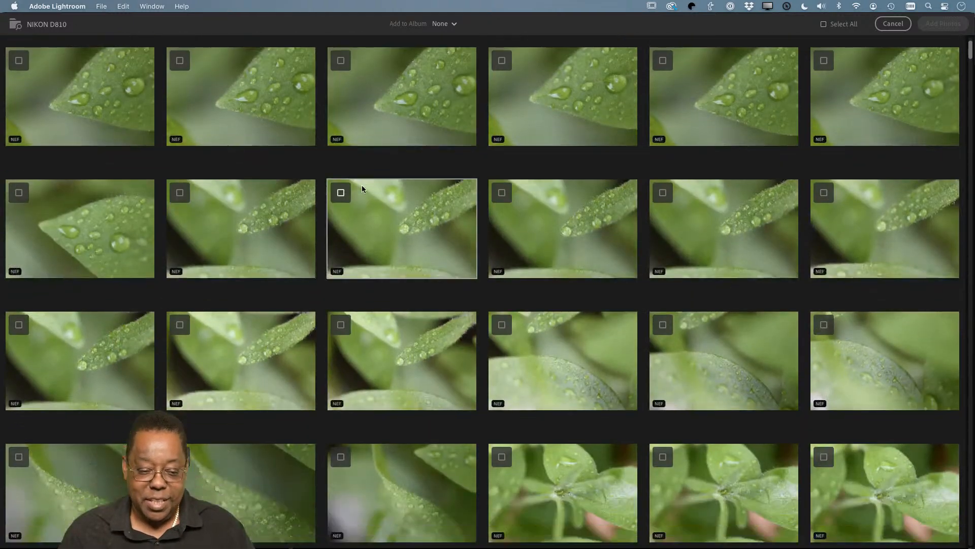
{"action": "scroll", "coordinate": [362, 188], "scroll_direction": "down", "scroll_amount": 20}
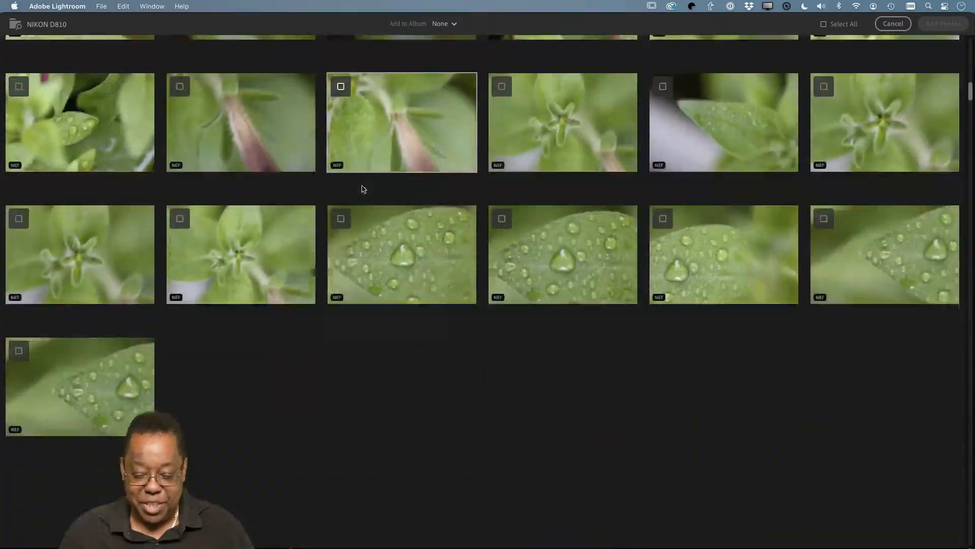
{"action": "scroll", "coordinate": [362, 186], "scroll_direction": "up", "scroll_amount": 20}
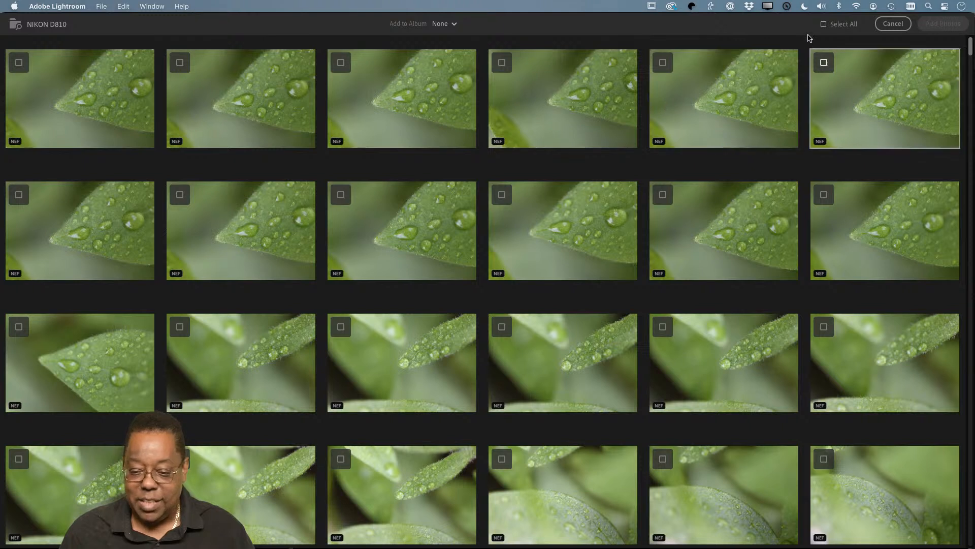
Select and clear all the camera's photos, and mark only the first, tenth and fifteenth leaf photos for import
{"action": "left_click", "coordinate": [838, 25]}
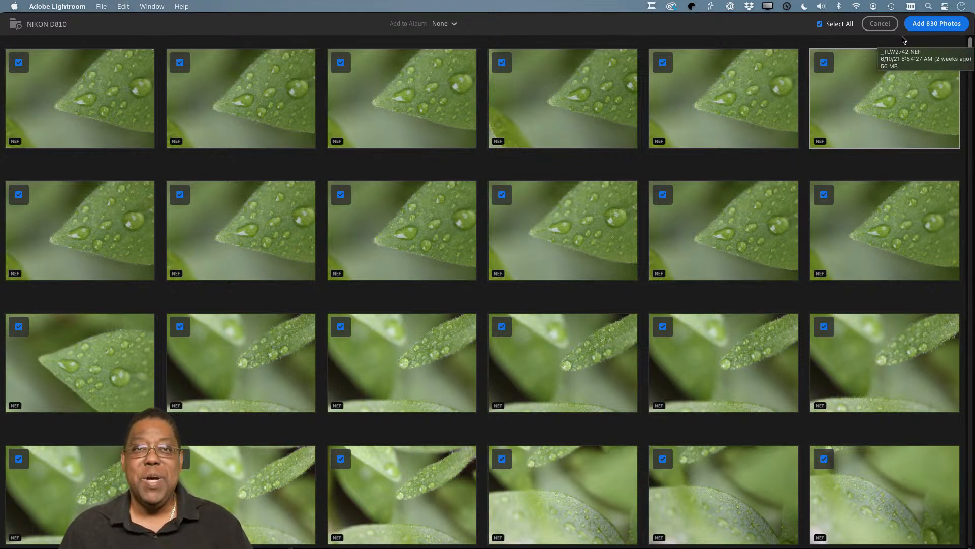
{"action": "left_click", "coordinate": [828, 26]}
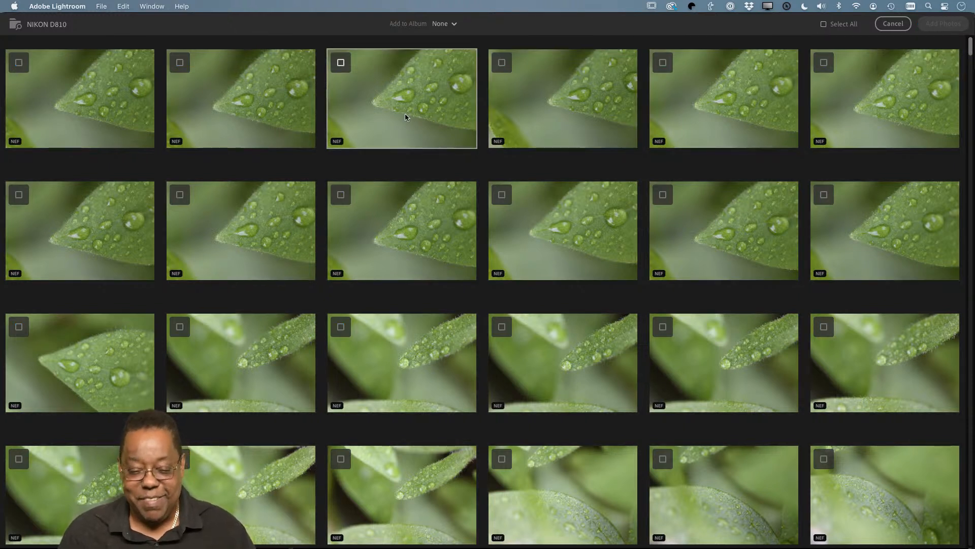
{"action": "left_click", "coordinate": [20, 64]}
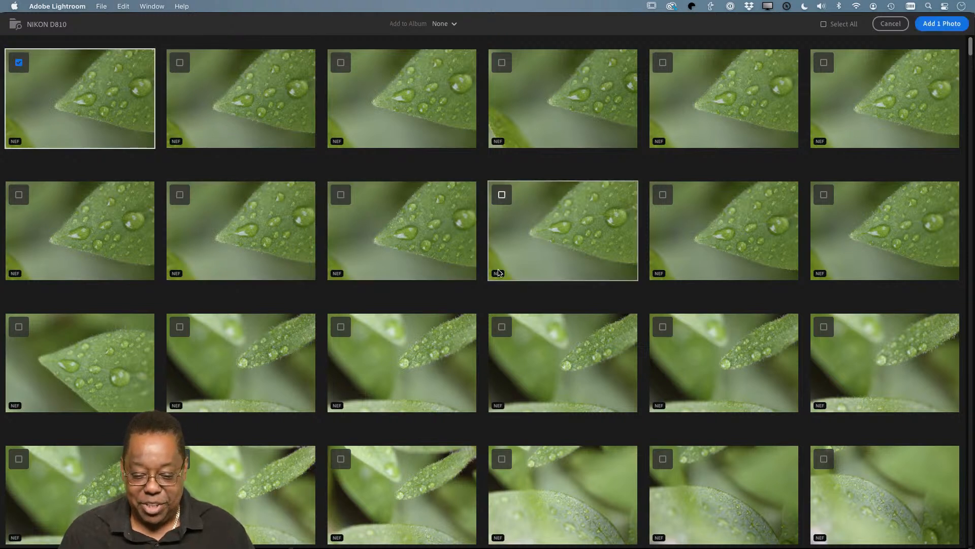
{"action": "left_click", "coordinate": [502, 195]}
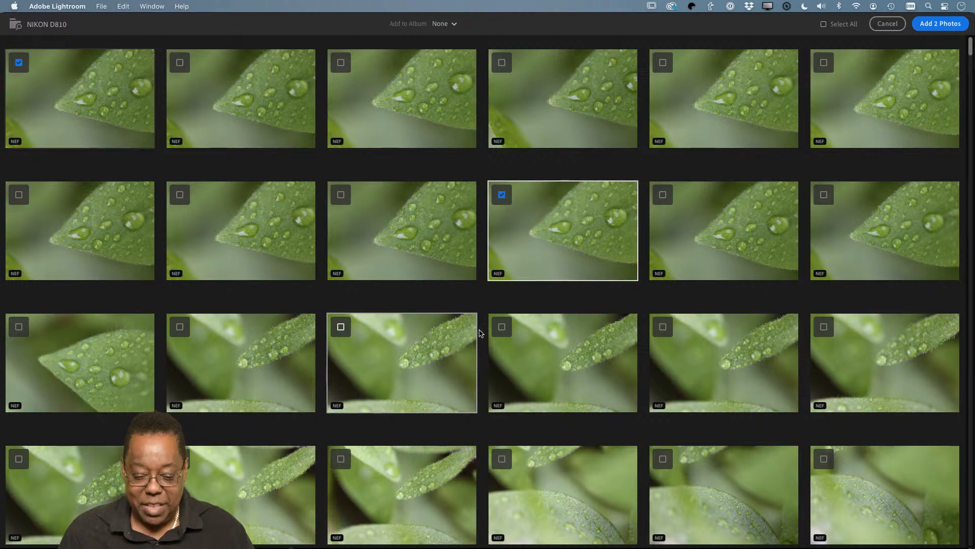
{"action": "left_click", "coordinate": [341, 326]}
Mark two more photos for import: the droplet-covered leaf with the torn edge and the leaf with a large central droplet
{"action": "scroll", "coordinate": [389, 365], "scroll_direction": "down", "scroll_amount": 3}
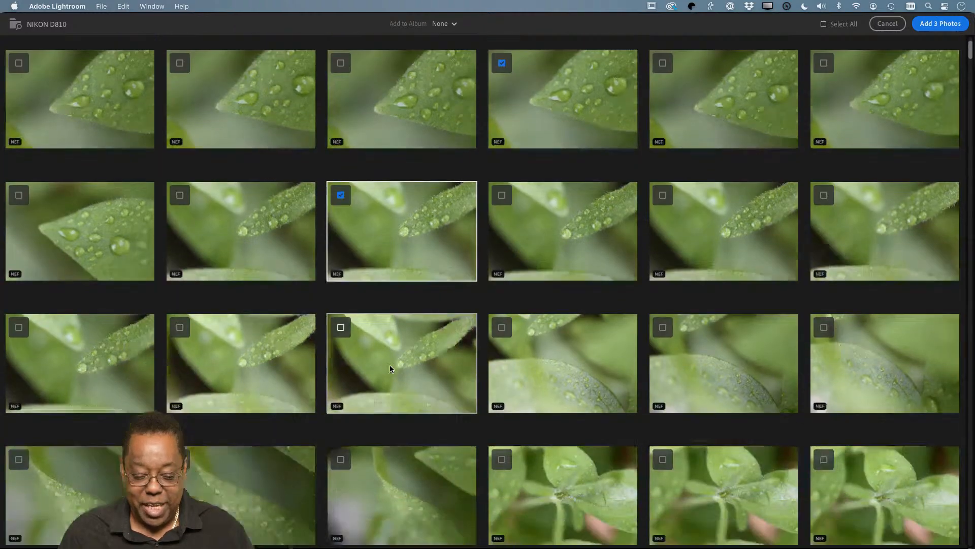
{"action": "scroll", "coordinate": [389, 364], "scroll_direction": "down", "scroll_amount": 15}
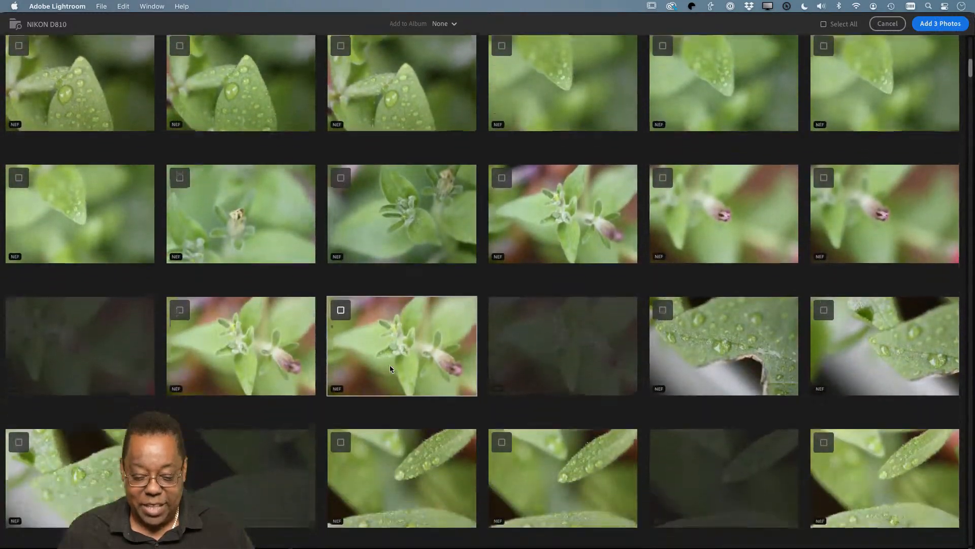
{"action": "scroll", "coordinate": [389, 364], "scroll_direction": "down", "scroll_amount": 6}
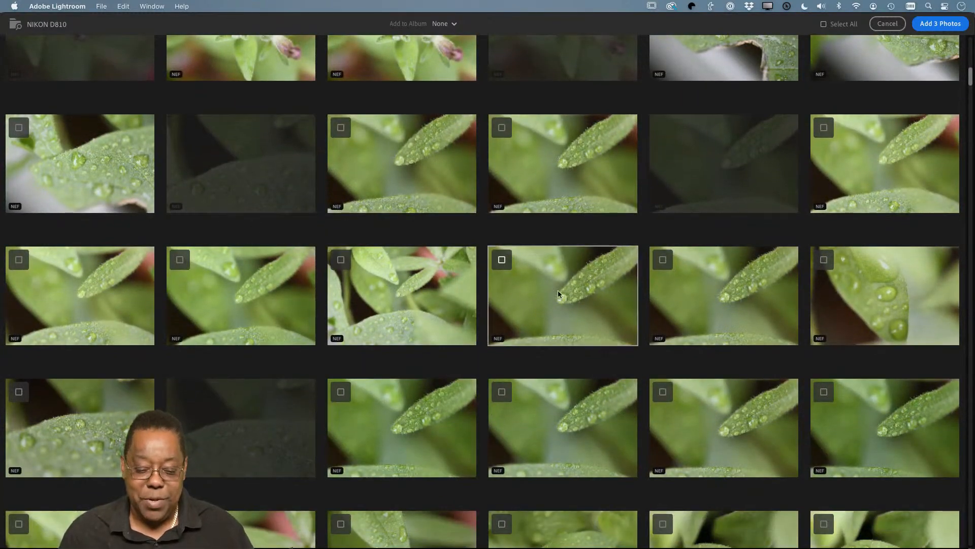
{"action": "scroll", "coordinate": [524, 290], "scroll_direction": "up", "scroll_amount": 4}
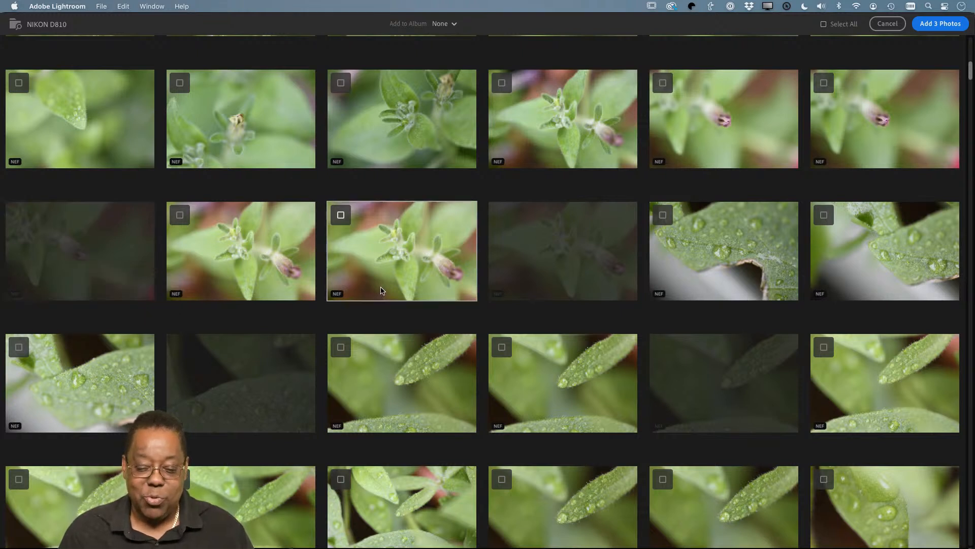
{"action": "left_click", "coordinate": [663, 215]}
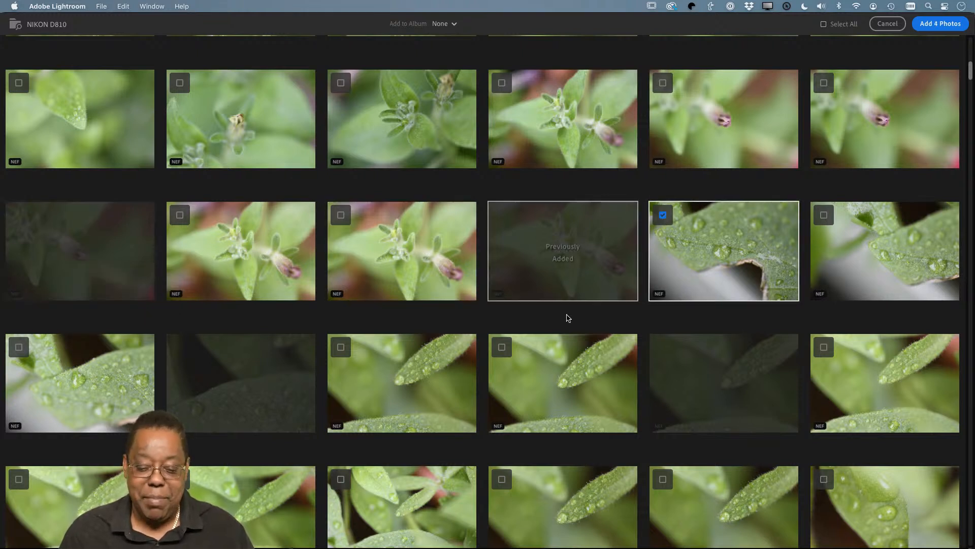
{"action": "scroll", "coordinate": [544, 318], "scroll_direction": "down", "scroll_amount": 3}
{"action": "scroll", "coordinate": [543, 319], "scroll_direction": "down", "scroll_amount": 10}
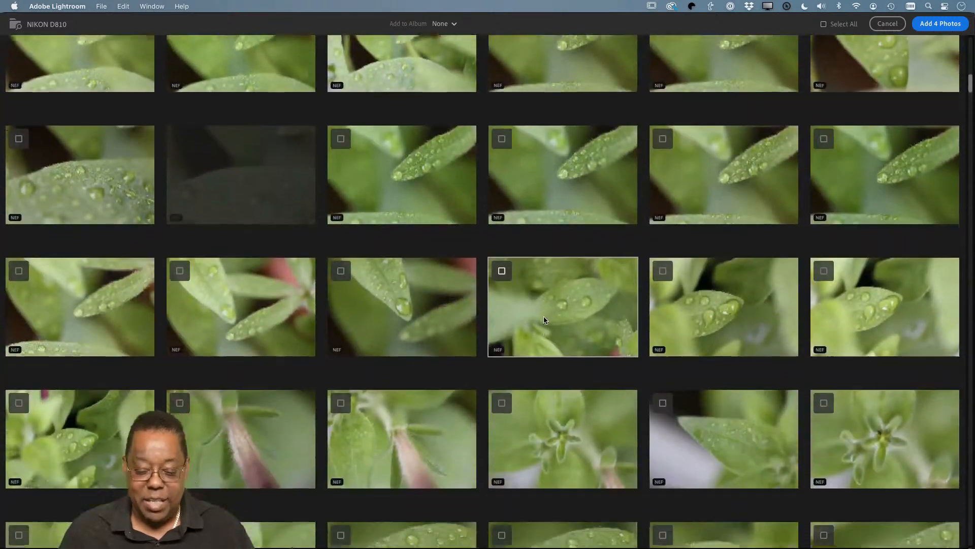
{"action": "scroll", "coordinate": [543, 319], "scroll_direction": "down", "scroll_amount": 2}
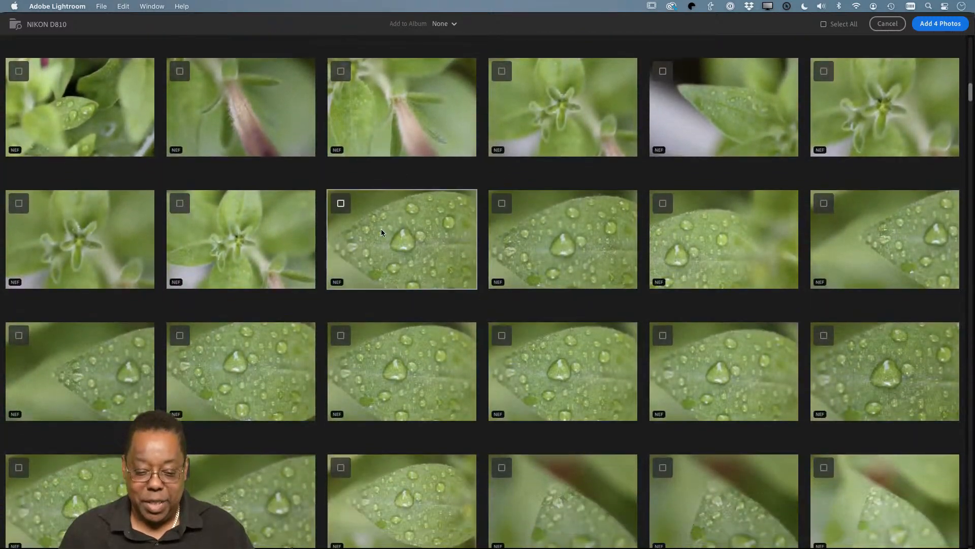
{"action": "left_click", "coordinate": [341, 204]}
Mark two grass-blade photos on grey backgrounds for import, one with small droplets and one with large droplets
{"action": "scroll", "coordinate": [630, 415], "scroll_direction": "down", "scroll_amount": 10}
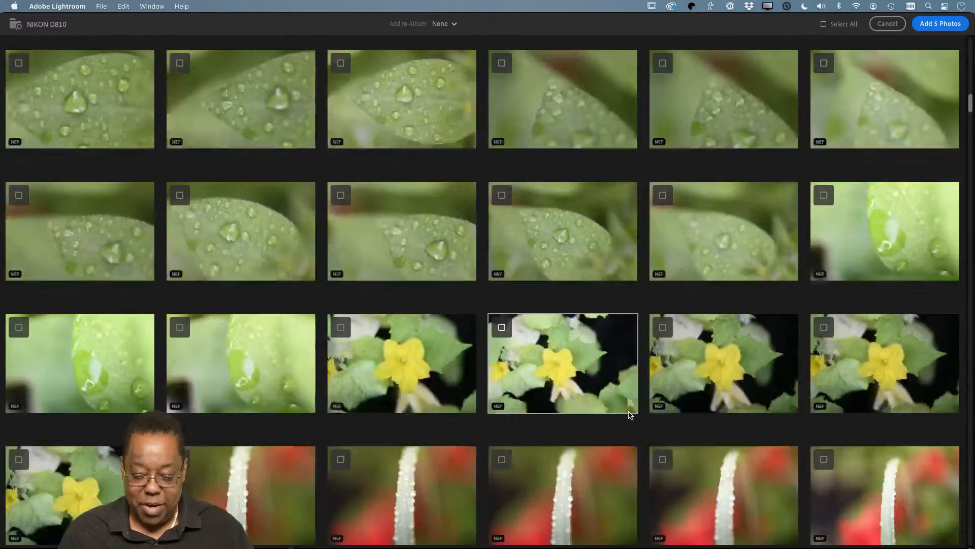
{"action": "scroll", "coordinate": [630, 415], "scroll_direction": "down", "scroll_amount": 10}
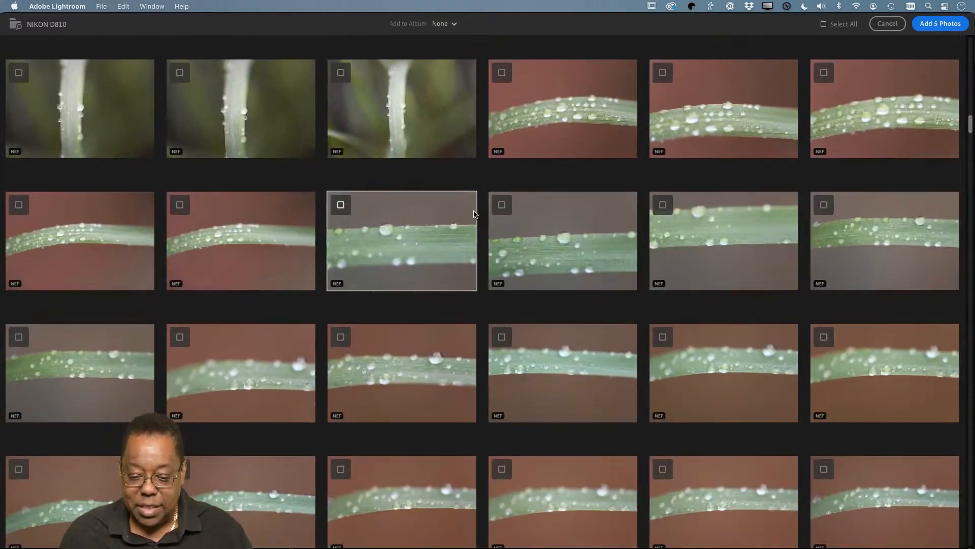
{"action": "left_click", "coordinate": [502, 205]}
{"action": "scroll", "coordinate": [532, 345], "scroll_direction": "down", "scroll_amount": 10}
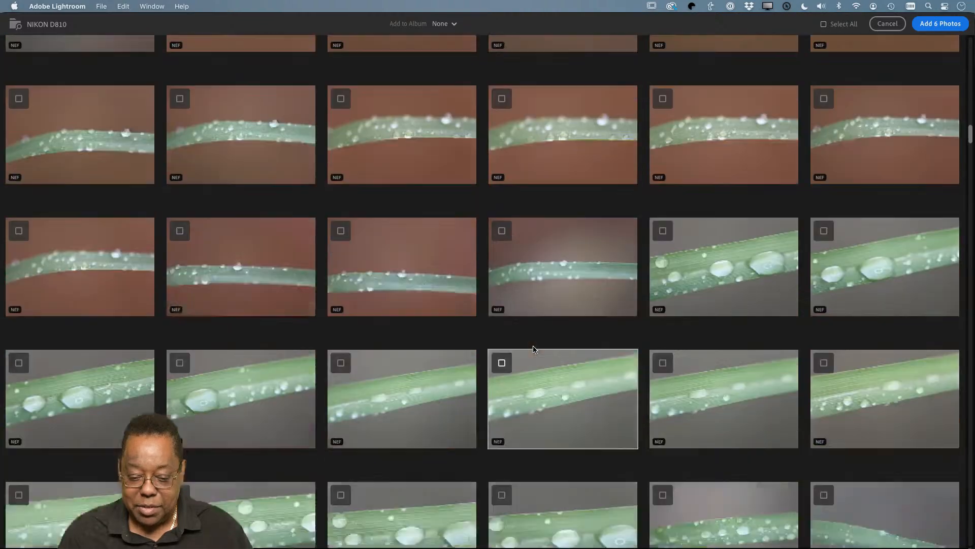
{"action": "scroll", "coordinate": [532, 348], "scroll_direction": "up", "scroll_amount": 5}
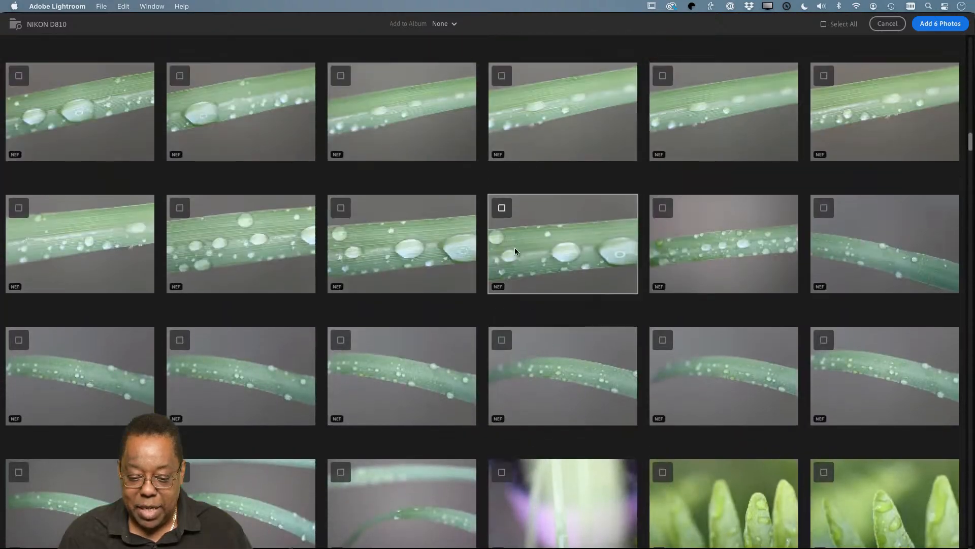
{"action": "left_click", "coordinate": [501, 208]}
Mark two close-ups of upright fern tips with blurred green backgrounds for import
{"action": "scroll", "coordinate": [626, 363], "scroll_direction": "down", "scroll_amount": 5}
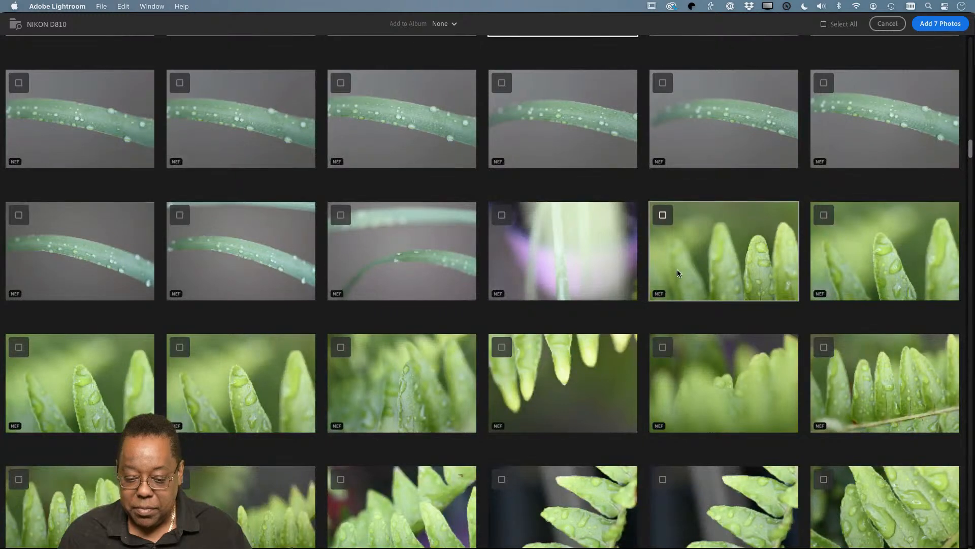
{"action": "left_click", "coordinate": [663, 216]}
{"action": "scroll", "coordinate": [682, 346], "scroll_direction": "down", "scroll_amount": 5}
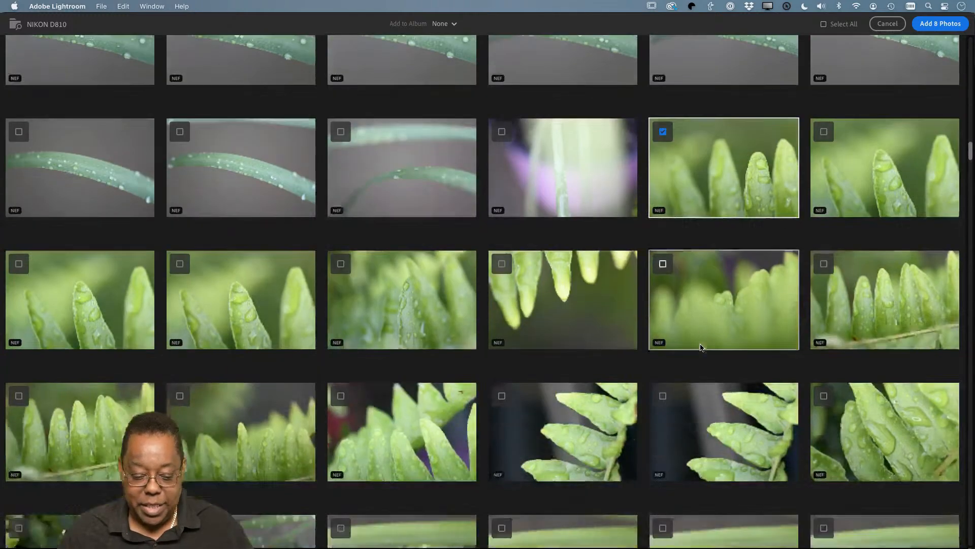
{"action": "left_click", "coordinate": [179, 106]}
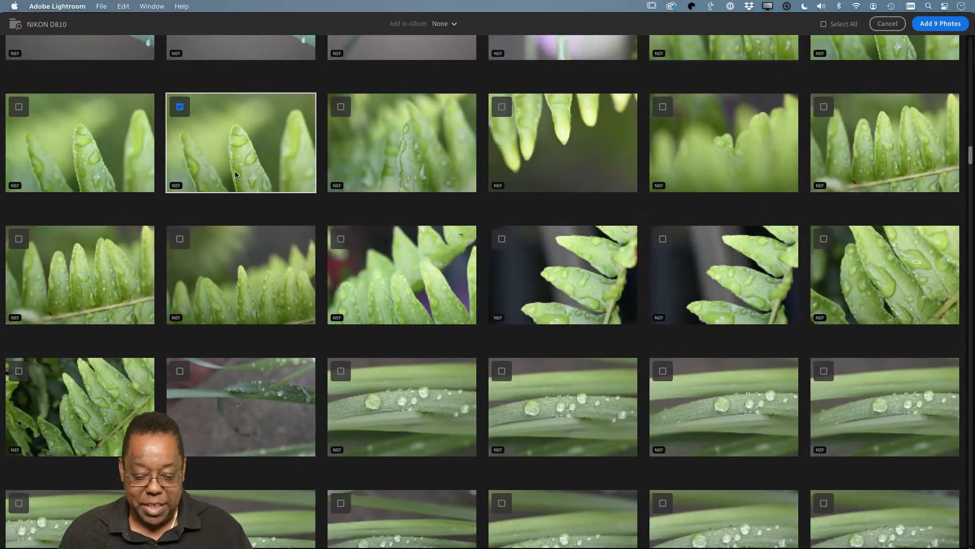
Mark one more photo for import, an elongated droplet-covered leaf just below the previously added shots
{"action": "scroll", "coordinate": [467, 344], "scroll_direction": "up", "scroll_amount": 10}
{"action": "scroll", "coordinate": [449, 348], "scroll_direction": "up", "scroll_amount": 15}
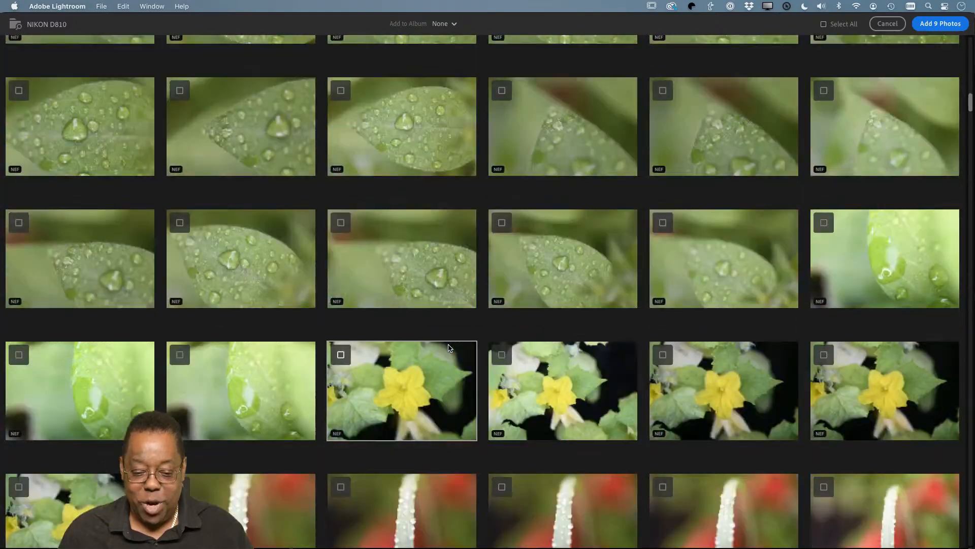
{"action": "scroll", "coordinate": [456, 349], "scroll_direction": "up", "scroll_amount": 2}
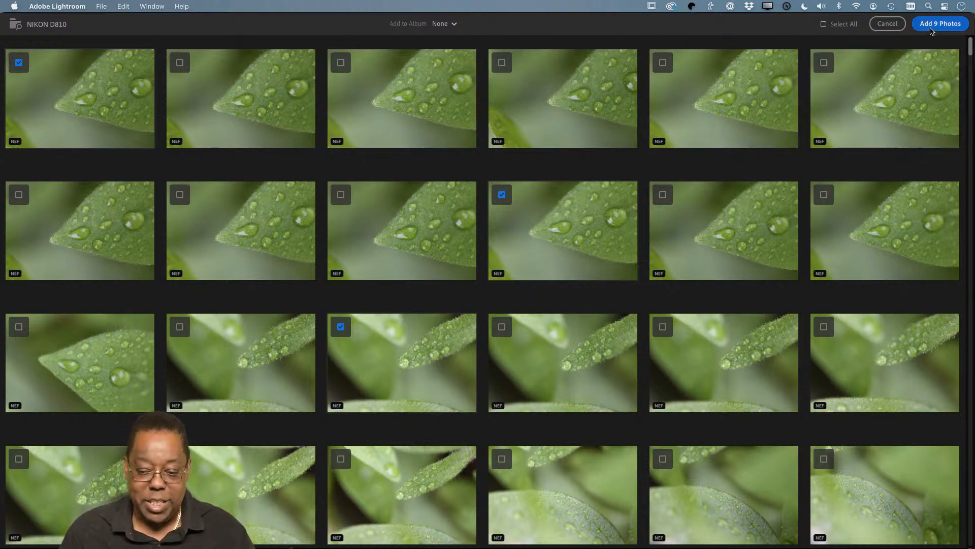
{"action": "scroll", "coordinate": [748, 235], "scroll_direction": "down", "scroll_amount": 10}
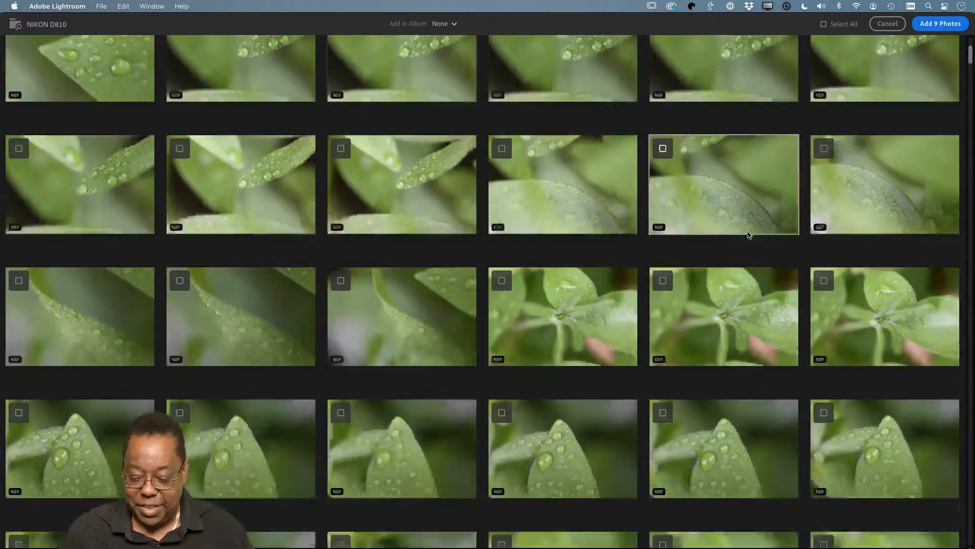
{"action": "scroll", "coordinate": [748, 234], "scroll_direction": "down", "scroll_amount": 8}
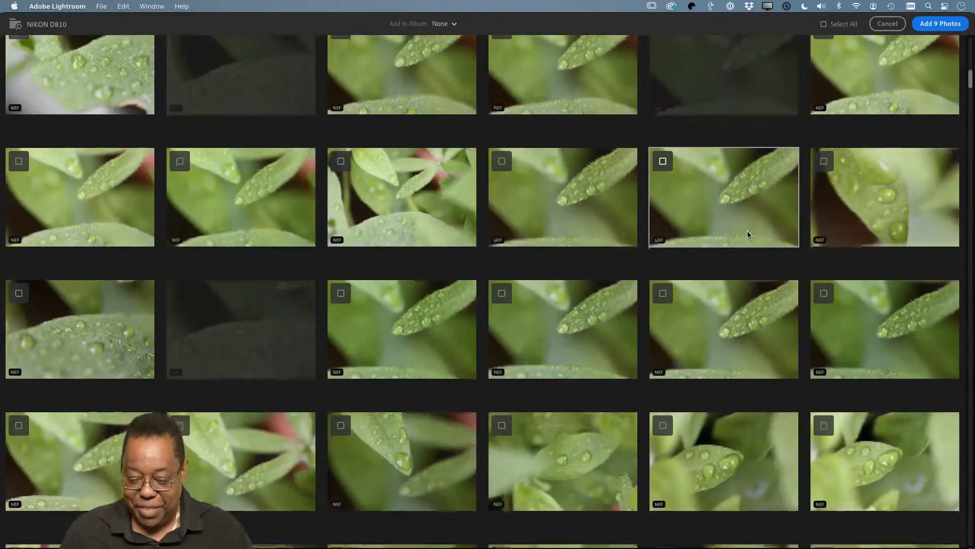
{"action": "scroll", "coordinate": [748, 234], "scroll_direction": "down", "scroll_amount": 5}
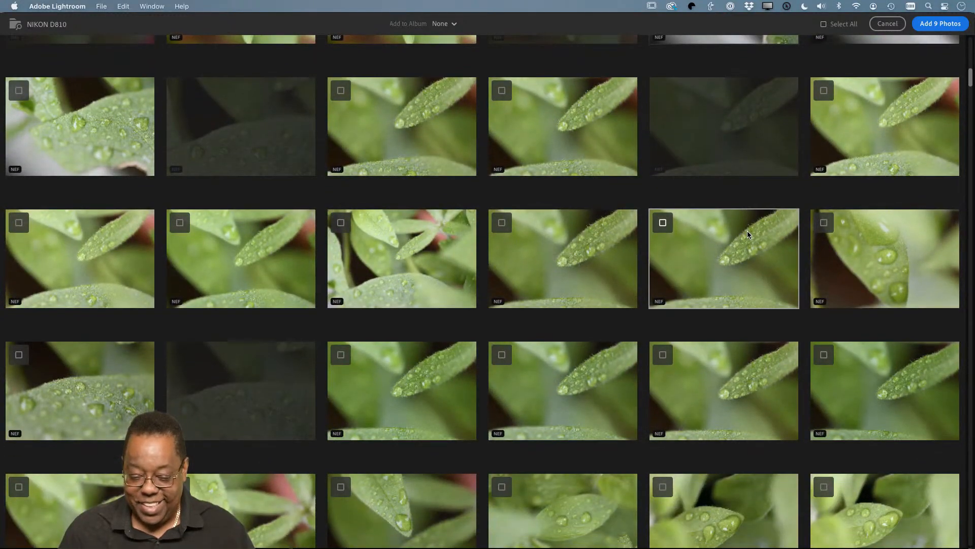
{"action": "left_click", "coordinate": [502, 223]}
{"action": "scroll", "coordinate": [654, 195], "scroll_direction": "up", "scroll_amount": 10}
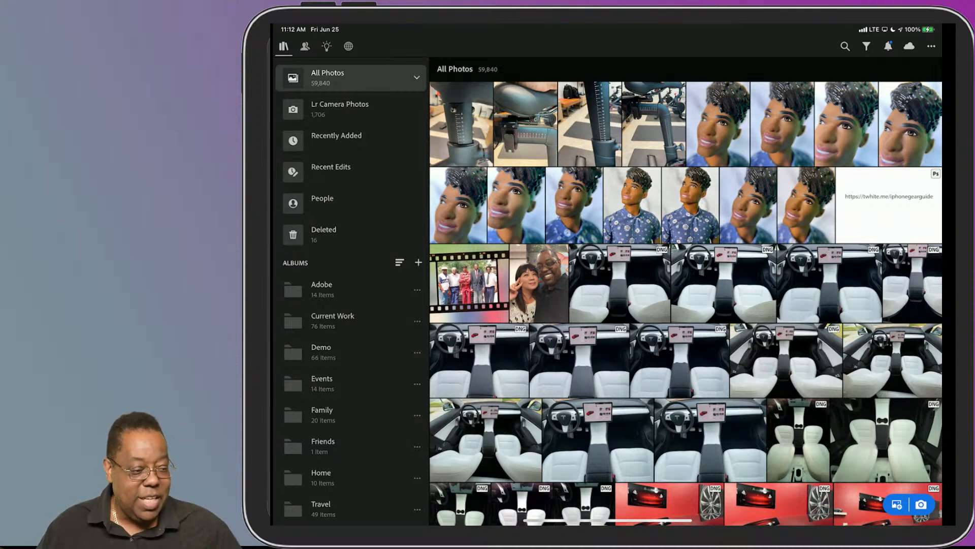
In Lightroom on the iPad, open the Photography Masterclass folder inside the Demo folder
{"action": "left_click", "coordinate": [342, 349]}
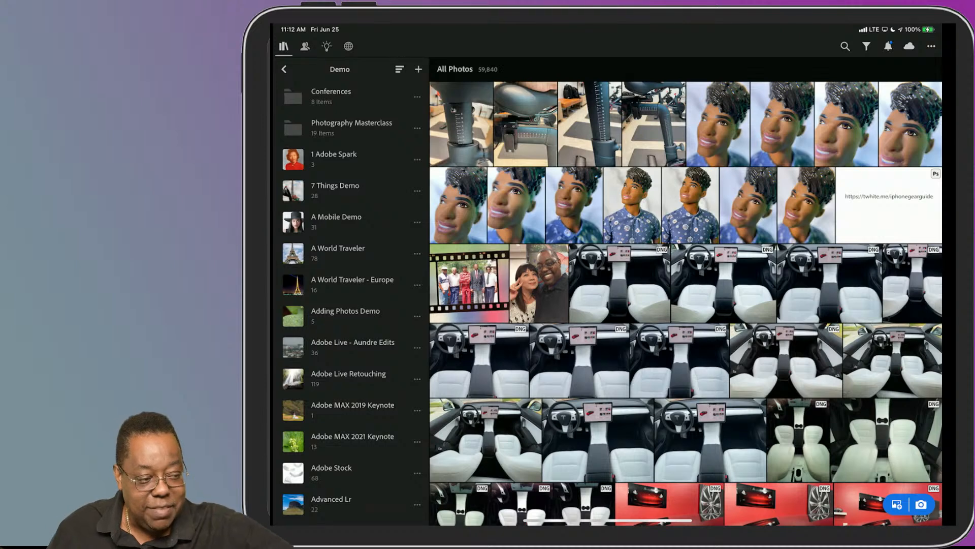
{"action": "left_click", "coordinate": [365, 128]}
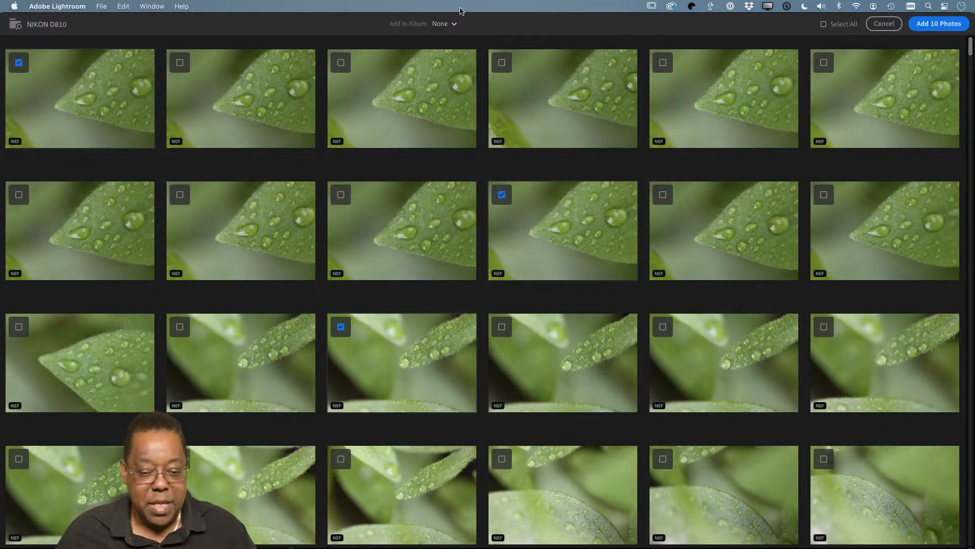
Assign the marked camera photos to a new album named How to Use Lr and add them to the library
{"action": "left_click", "coordinate": [442, 25]}
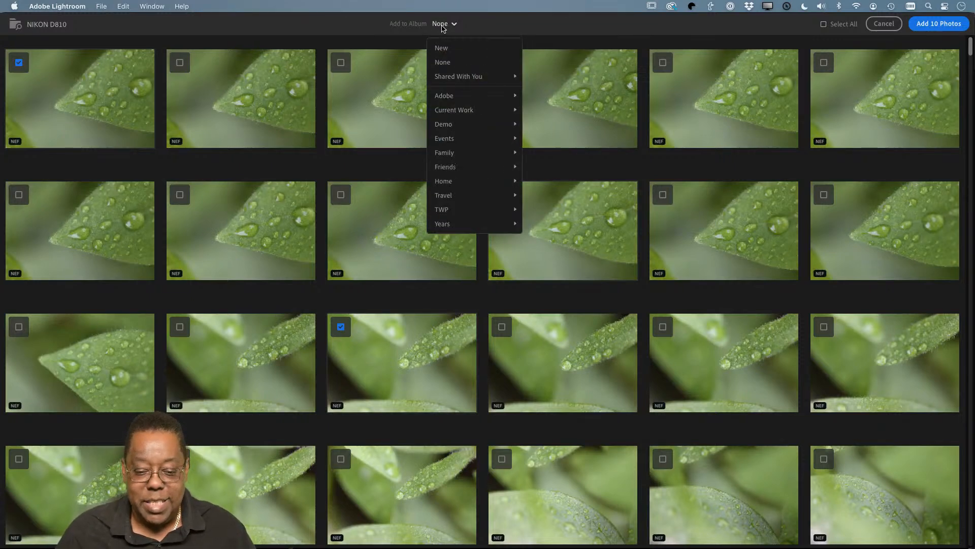
{"action": "mouse_move", "coordinate": [459, 99]}
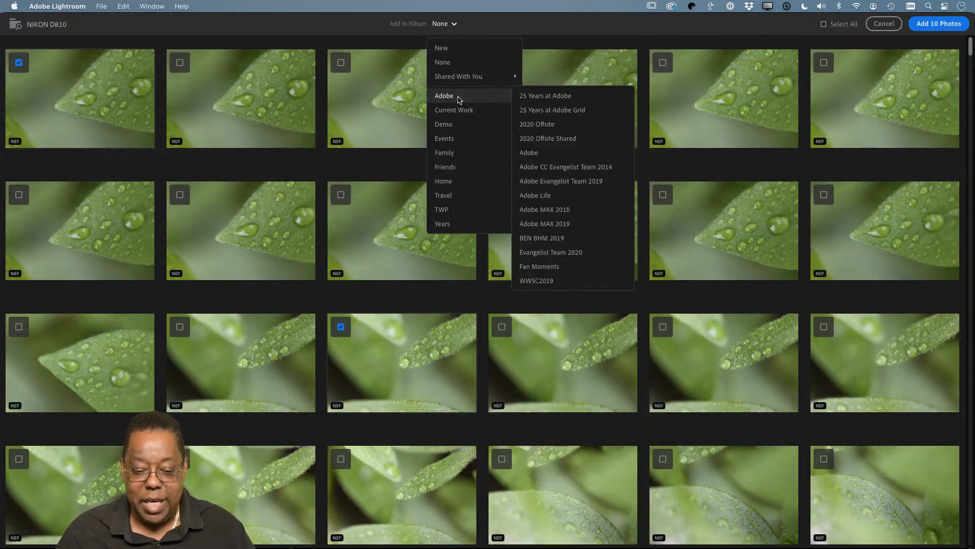
{"action": "mouse_move", "coordinate": [457, 125]}
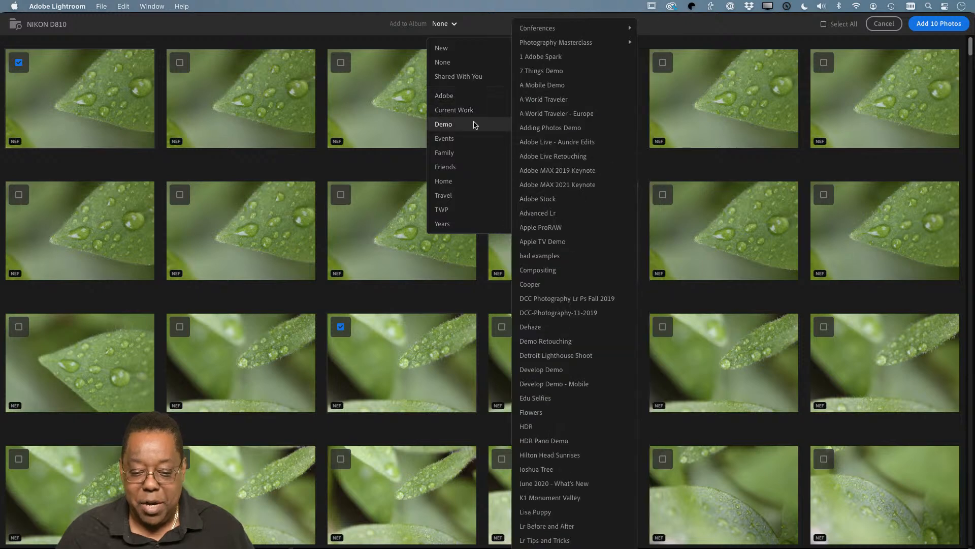
{"action": "mouse_move", "coordinate": [559, 43]}
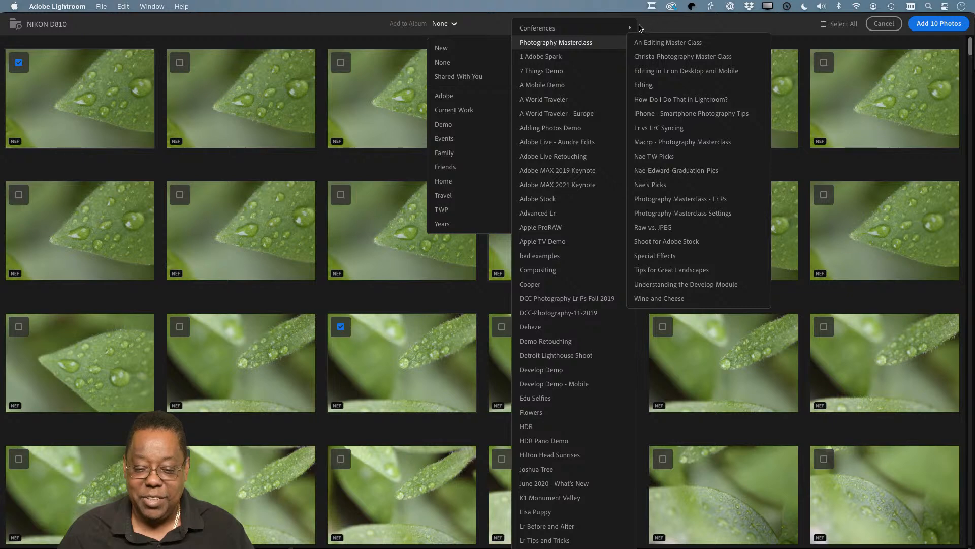
{"action": "left_click", "coordinate": [441, 49]}
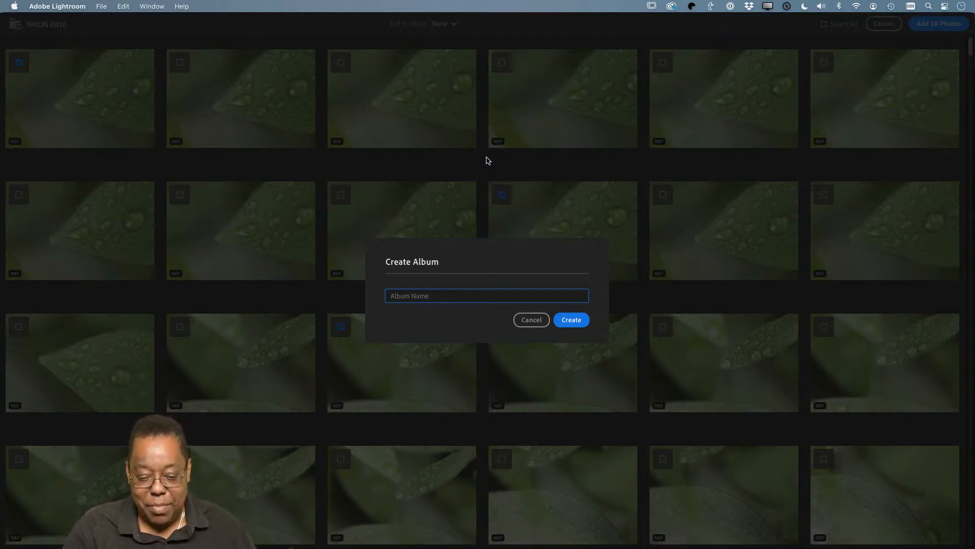
{"action": "type", "text": "Ho"}
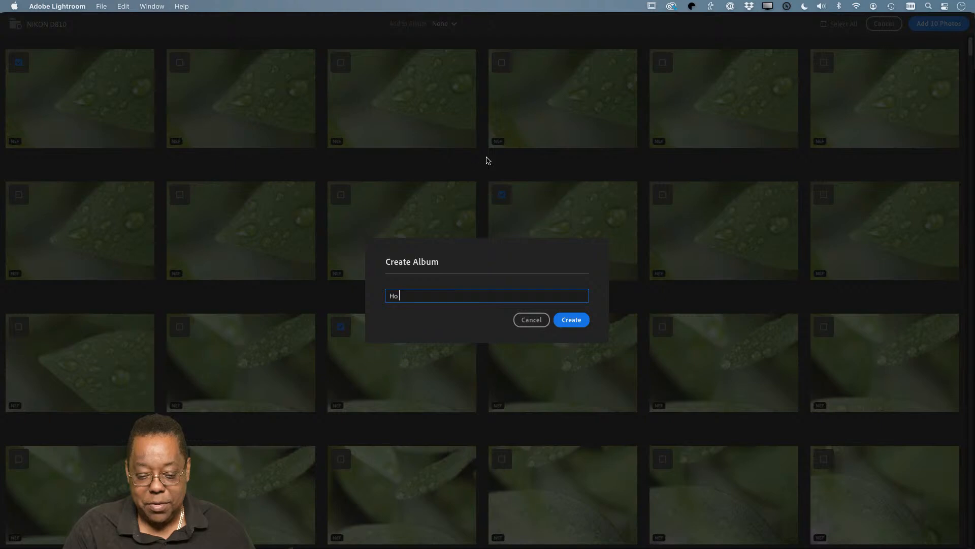
{"action": "type", "text": "w to Use Li"}
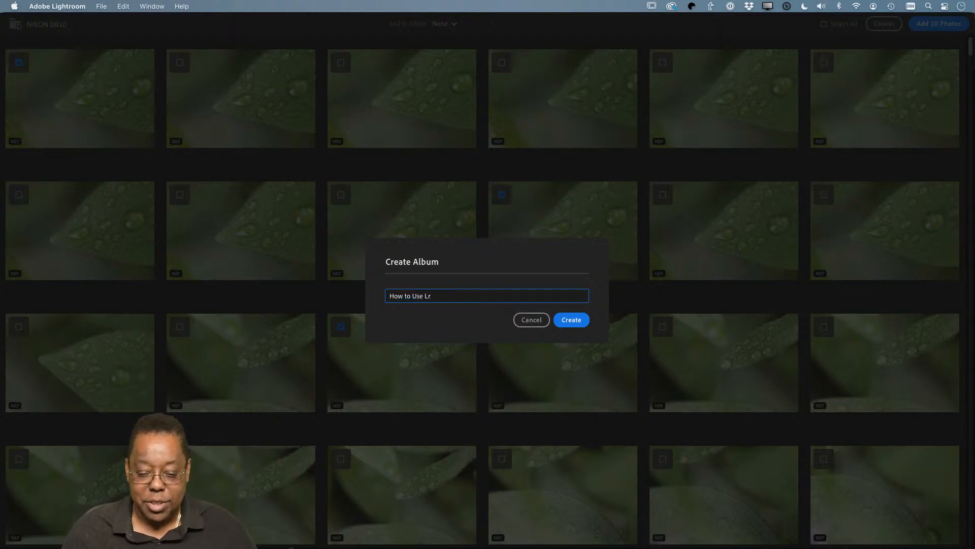
{"action": "left_click", "coordinate": [573, 321]}
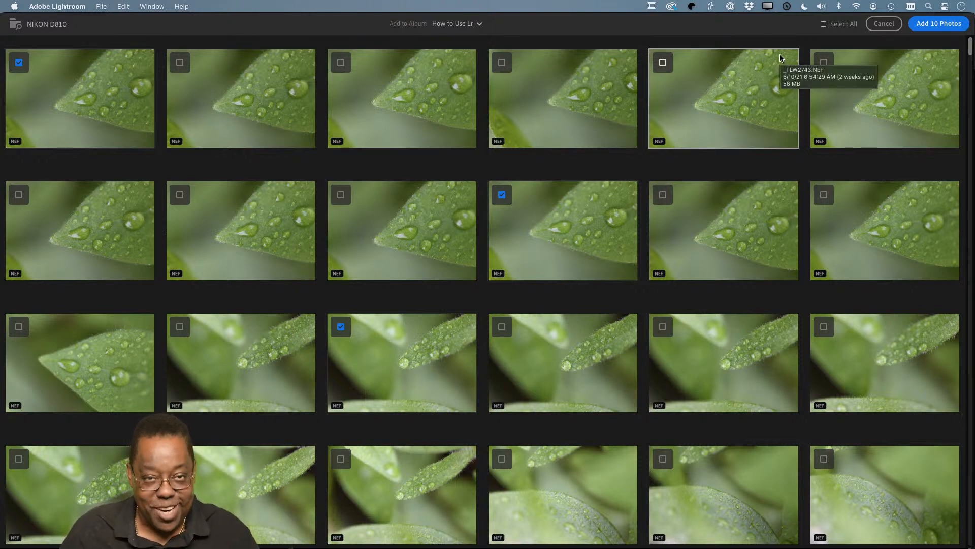
{"action": "left_click", "coordinate": [935, 28]}
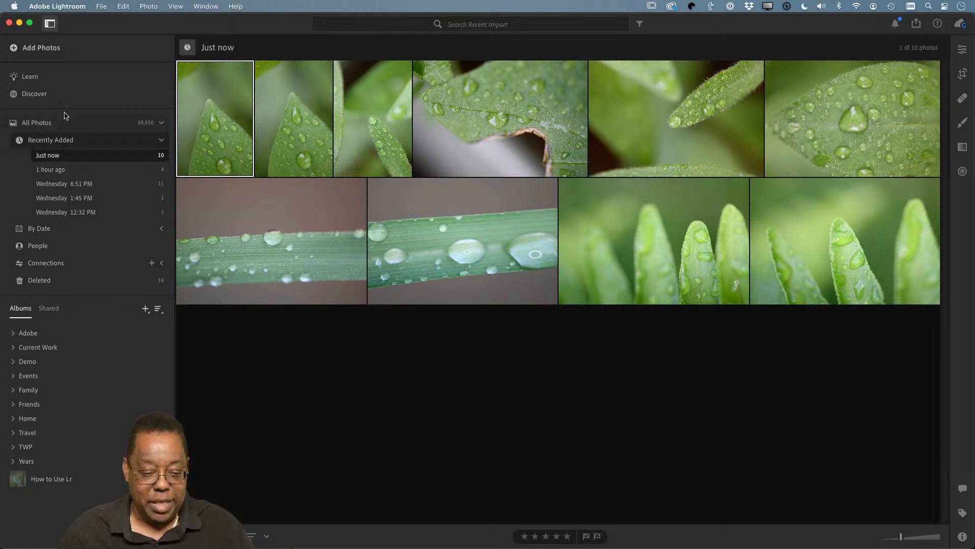
Compare the full All Photos library with the most recent import under Recently Added
{"action": "left_click", "coordinate": [50, 122]}
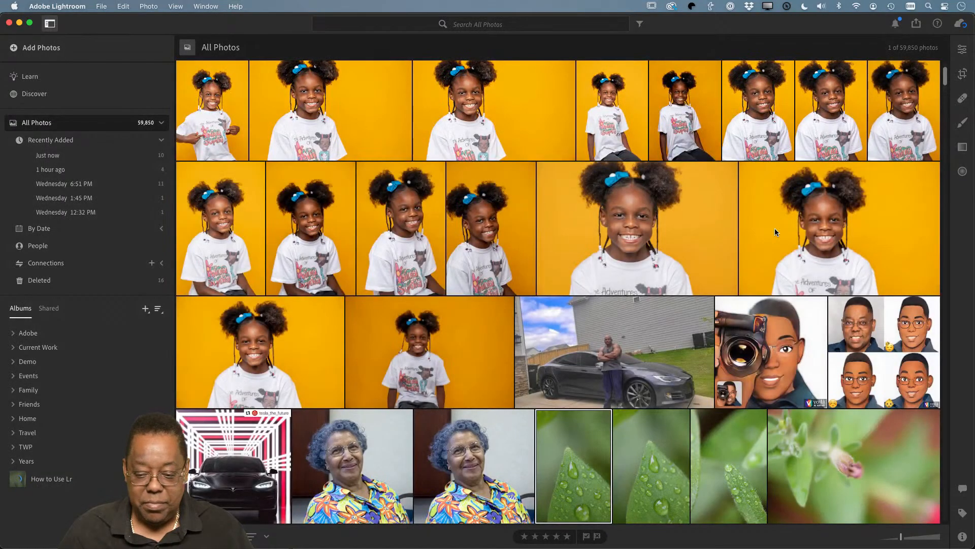
{"action": "mouse_move", "coordinate": [945, 79]}
{"action": "left_mouse_down"}
{"action": "mouse_move", "coordinate": [942, 59]}
{"action": "mouse_move", "coordinate": [947, 84]}
{"action": "mouse_move", "coordinate": [946, 70]}
{"action": "left_mouse_up"}
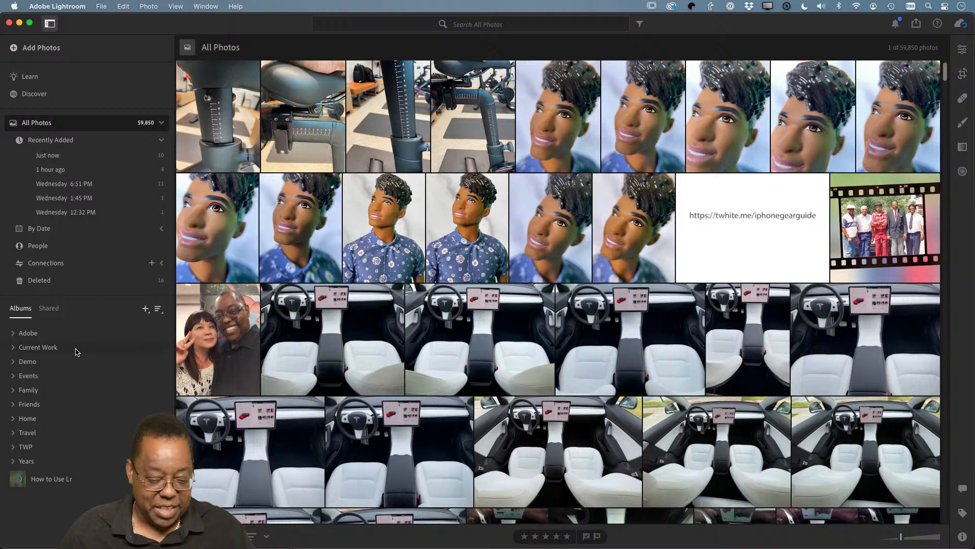
{"action": "left_click", "coordinate": [57, 155]}
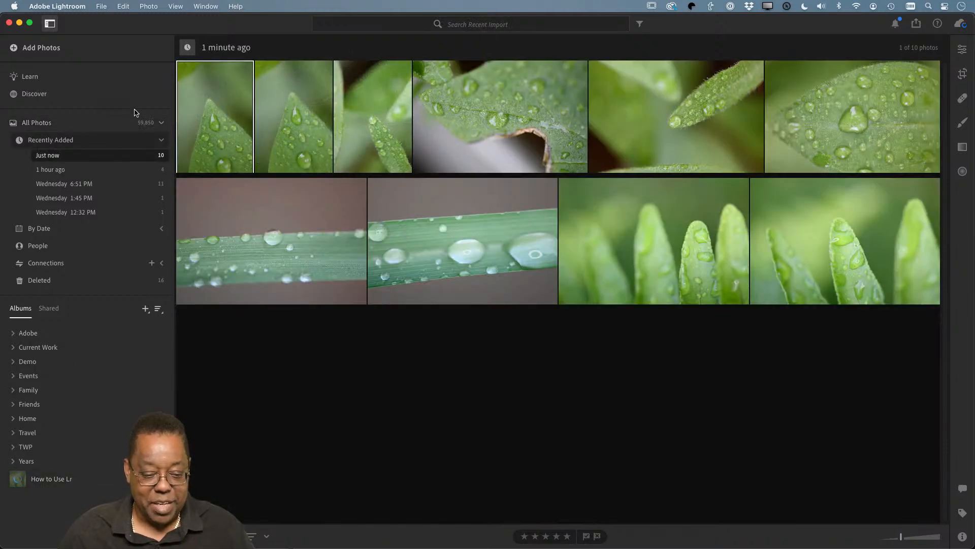
{"action": "left_click", "coordinate": [53, 123]}
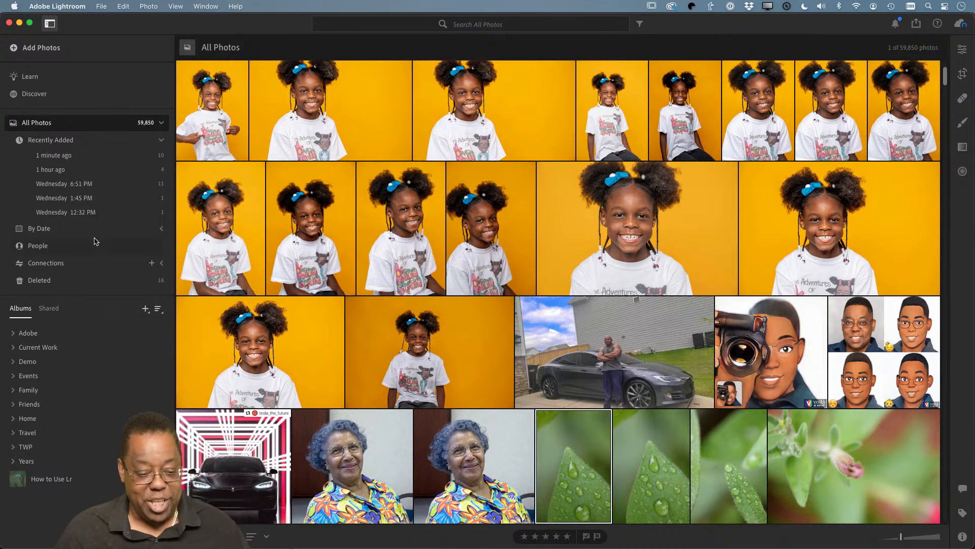
{"action": "left_click", "coordinate": [58, 156]}
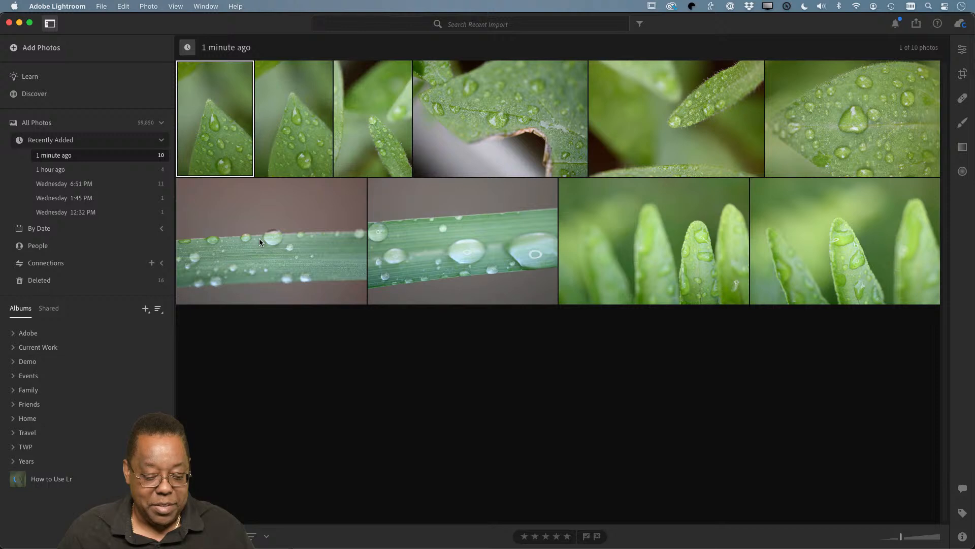
Open the How to Use Lr album, compare Photo Grid with Square Grid, and leave it in Square Grid
{"action": "left_click", "coordinate": [58, 484]}
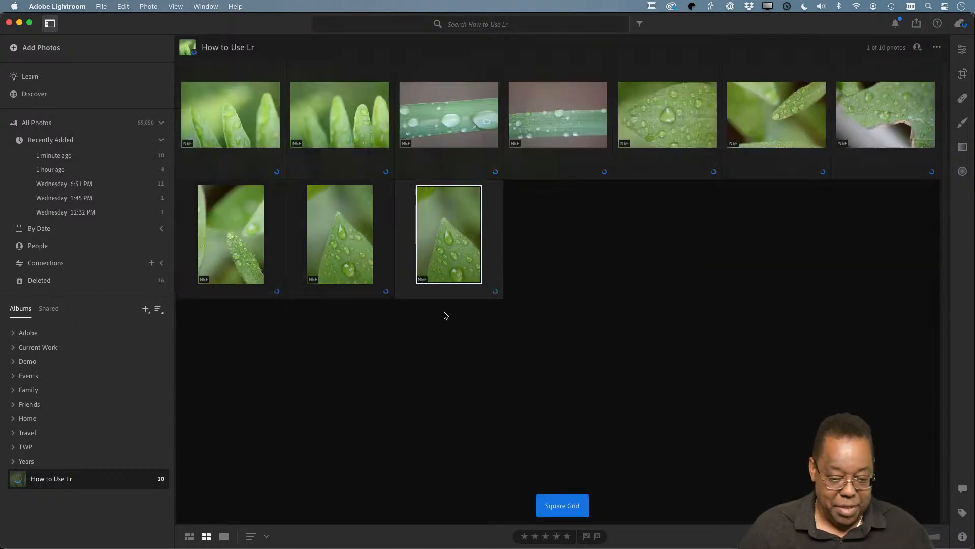
{"action": "key", "text": "shift+g"}
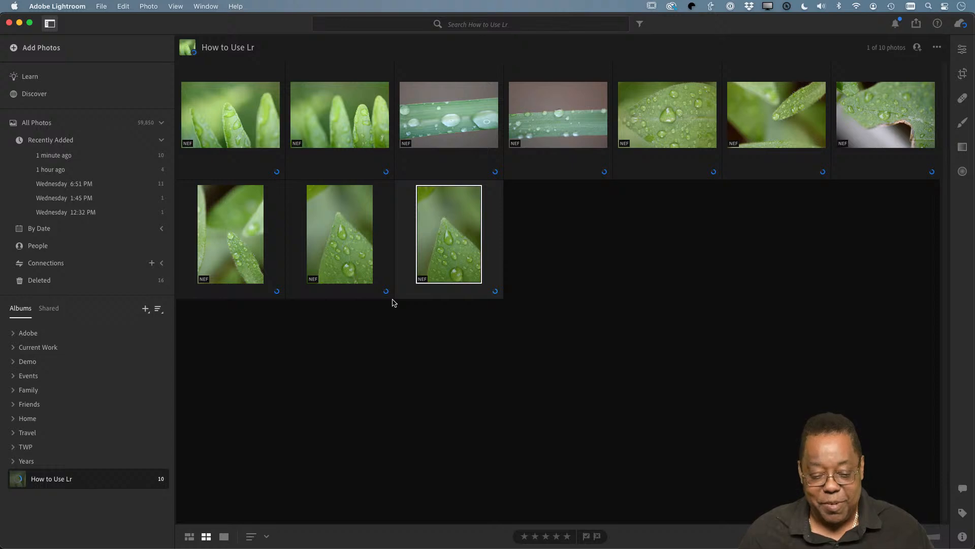
{"action": "key", "text": "g"}
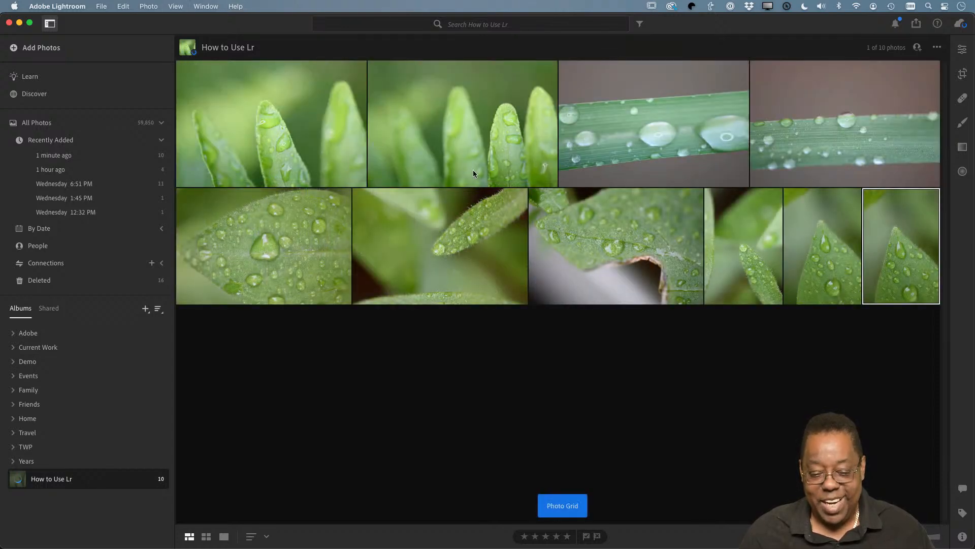
{"action": "key", "text": "shift+g"}
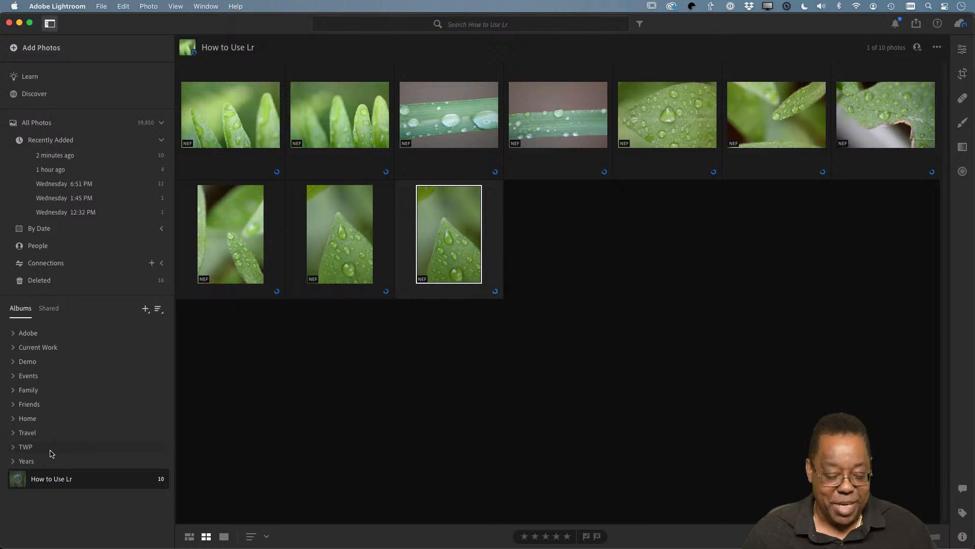
Move the How to Use Lr album into Demo's Photography Masterclass folder and open it in Lightroom on the iPad
{"action": "left_click_drag", "start_coordinate": [61, 484], "coordinate": [60, 517]}
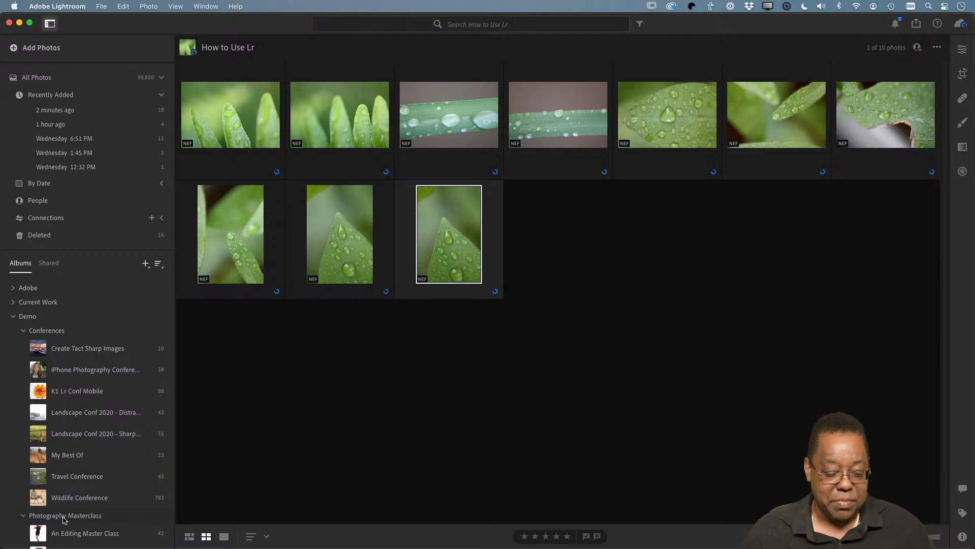
{"action": "left_click", "coordinate": [24, 331]}
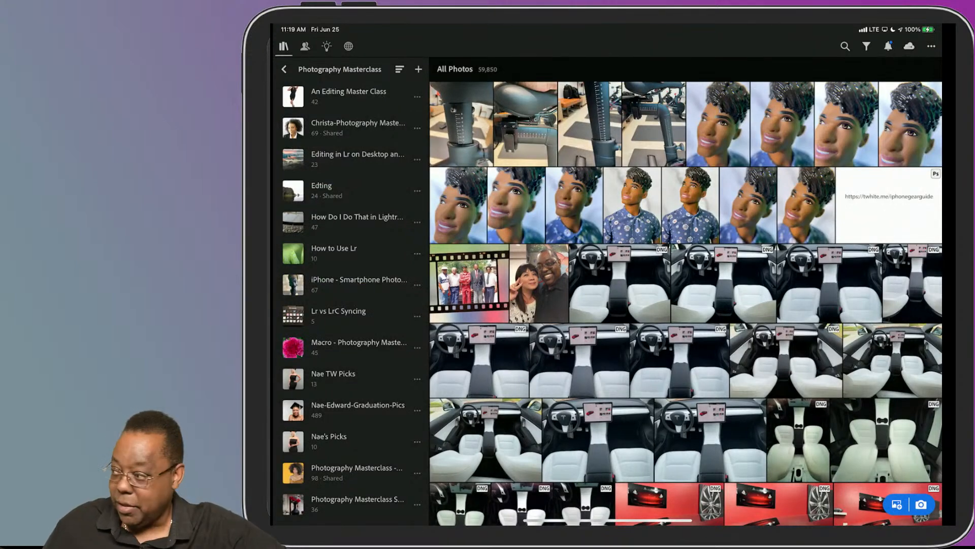
{"action": "left_click", "coordinate": [361, 249]}
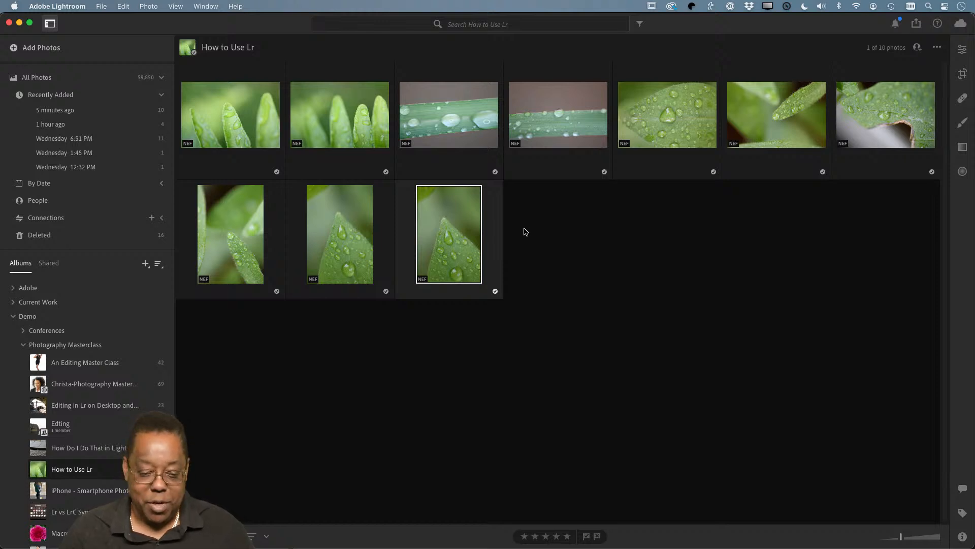
In desktop Lightroom, examine the By Date year groups and the People view in place of the Recently Added list
{"action": "mouse_move", "coordinate": [221, 175]}
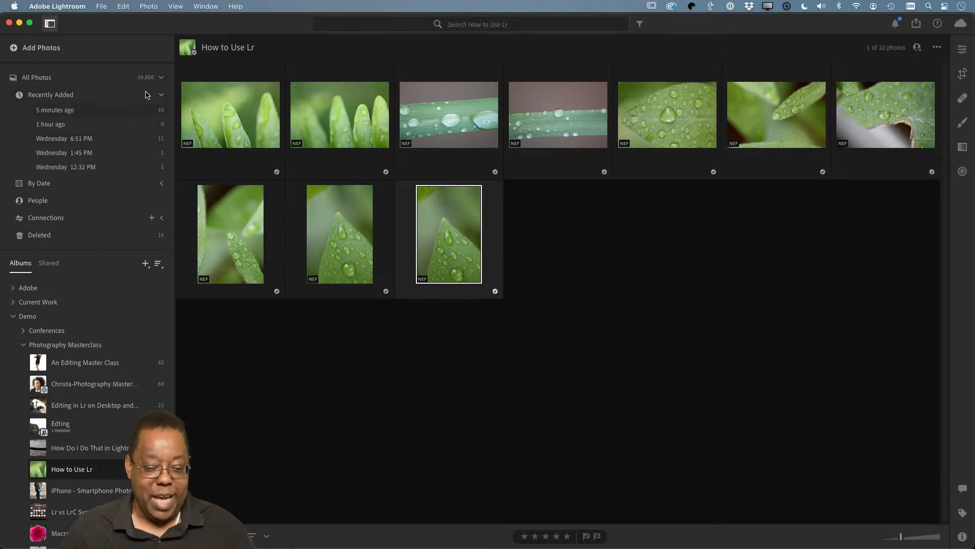
{"action": "left_click", "coordinate": [161, 95]}
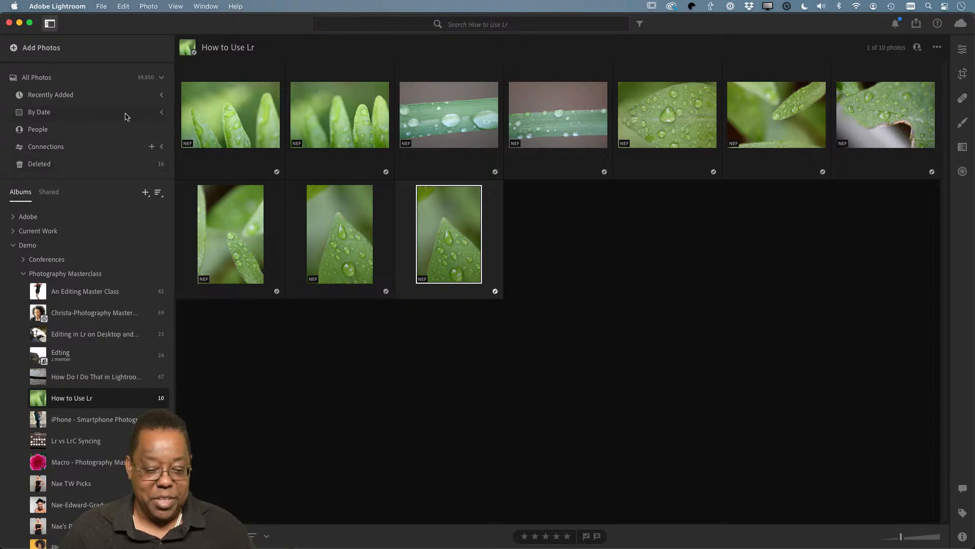
{"action": "left_click", "coordinate": [161, 112]}
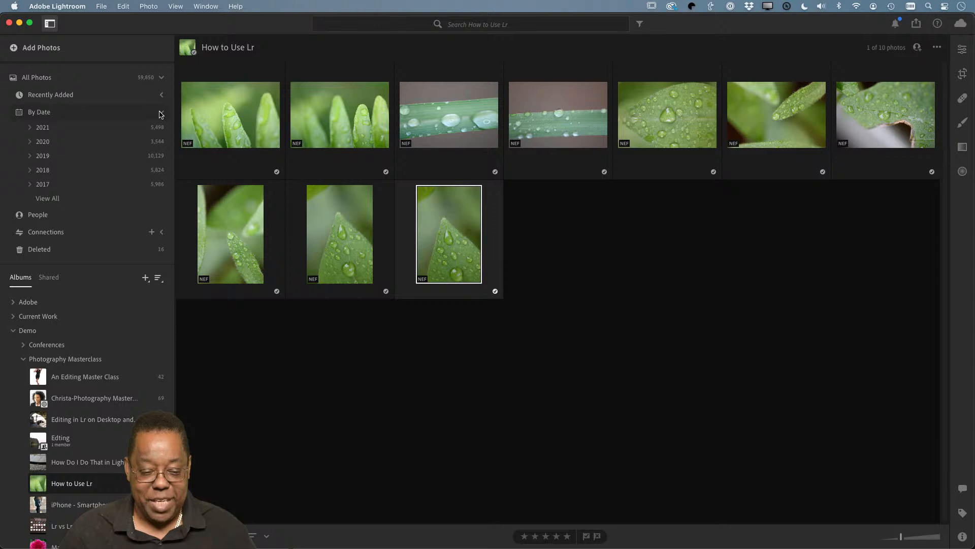
{"action": "left_click", "coordinate": [161, 113]}
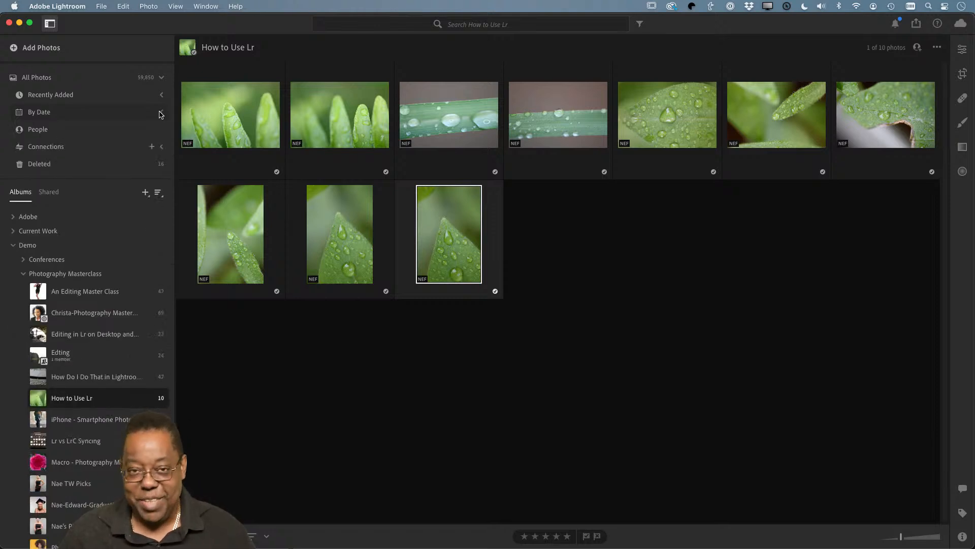
{"action": "left_click", "coordinate": [44, 134]}
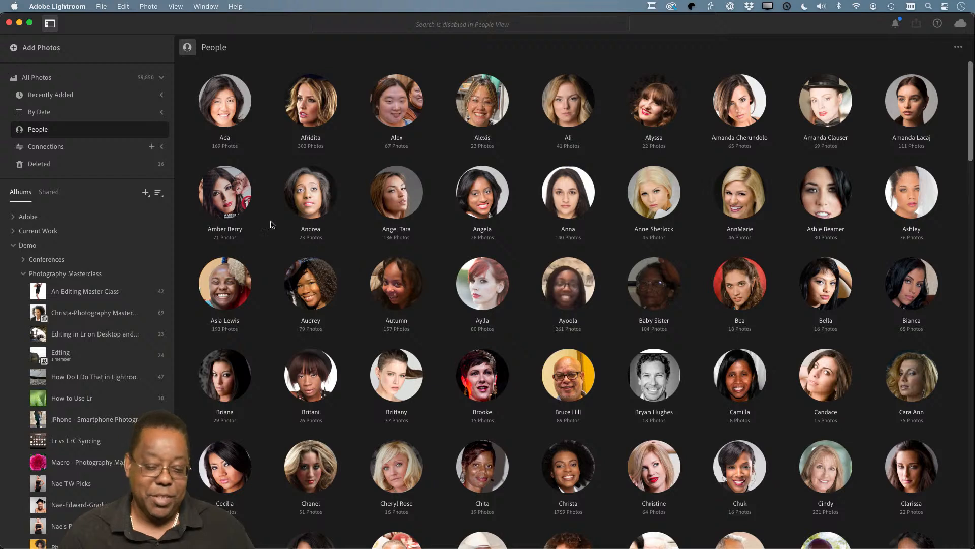
Show the most recent import under Recently Added and check which services are listed under Connections
{"action": "left_click", "coordinate": [67, 98]}
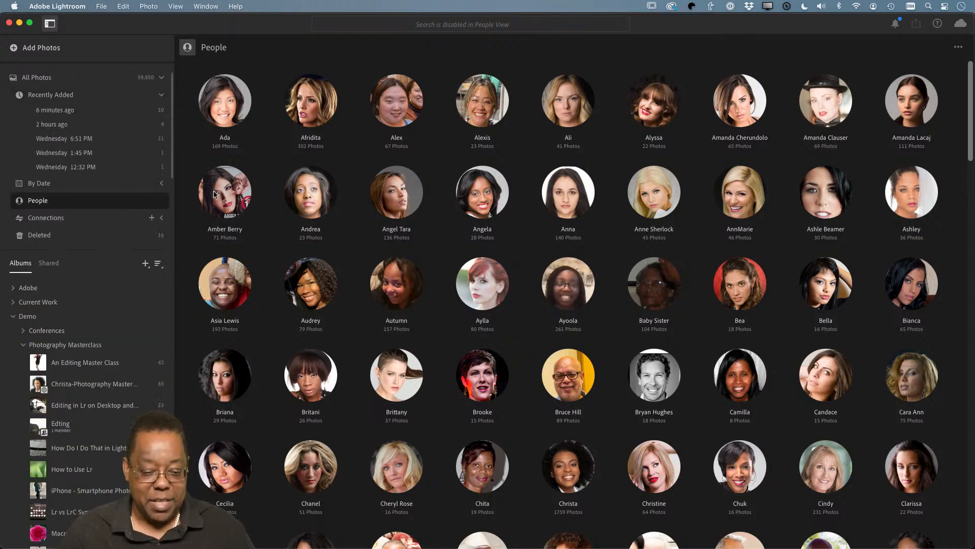
{"action": "left_click", "coordinate": [93, 110]}
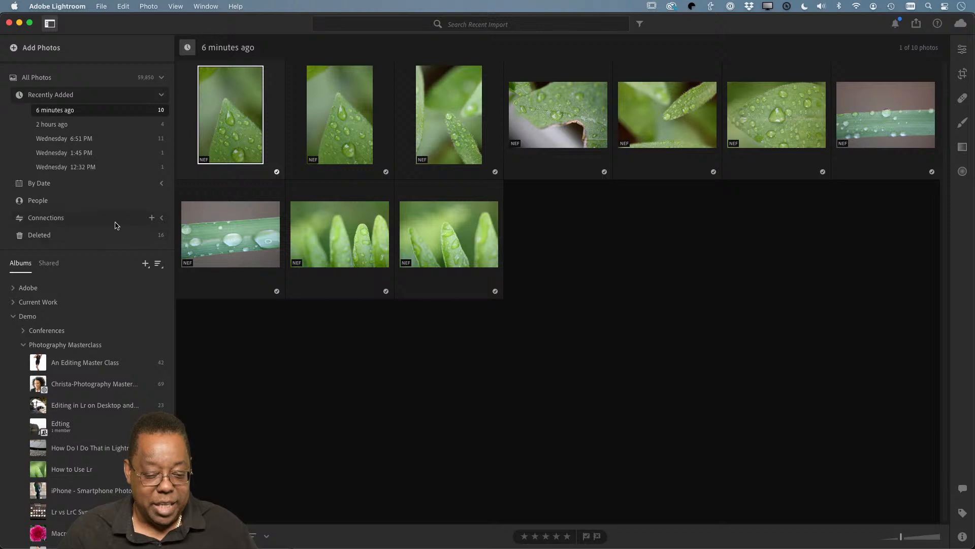
{"action": "left_click", "coordinate": [162, 218]}
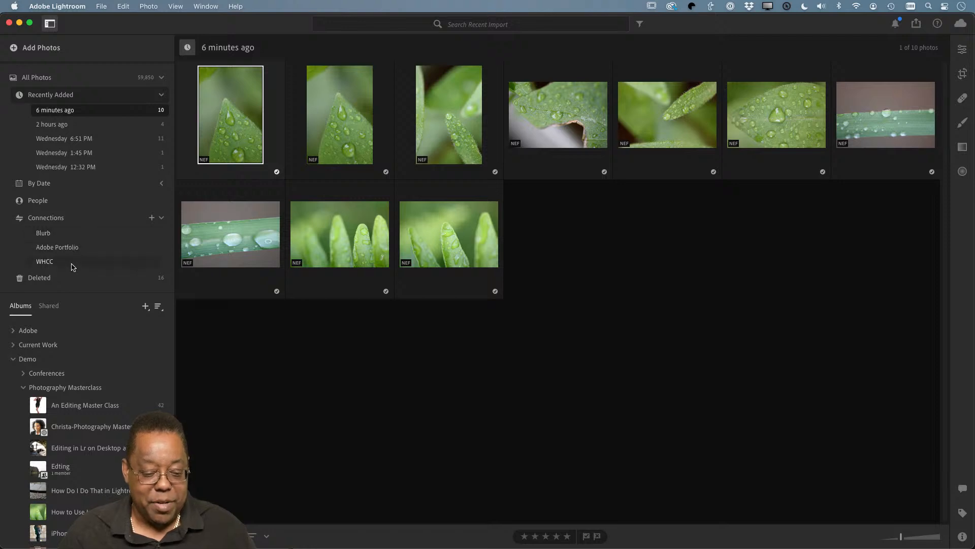
{"action": "left_click", "coordinate": [161, 219]}
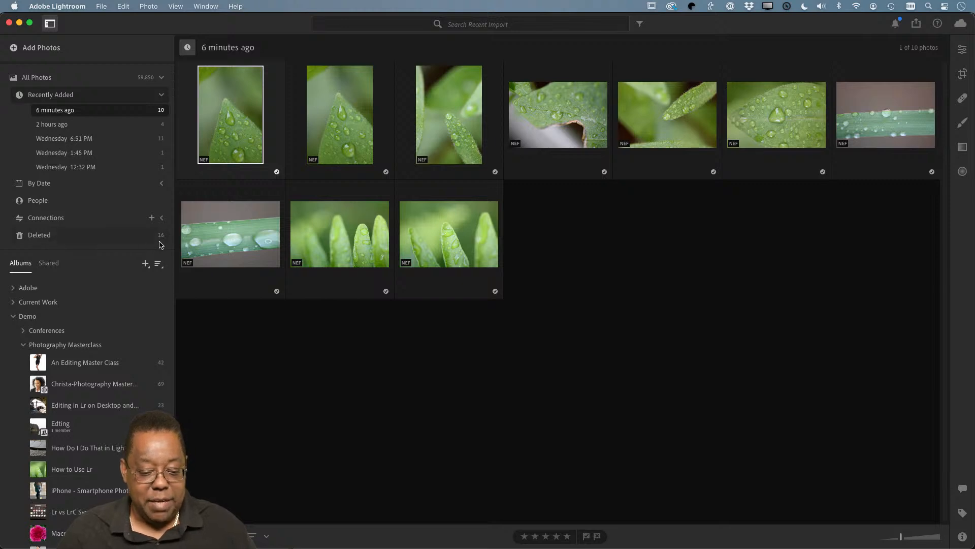
Select the torn-edge leaf photo in the recent import and find the same photo in the How to Use Lr album
{"action": "left_click", "coordinate": [578, 135]}
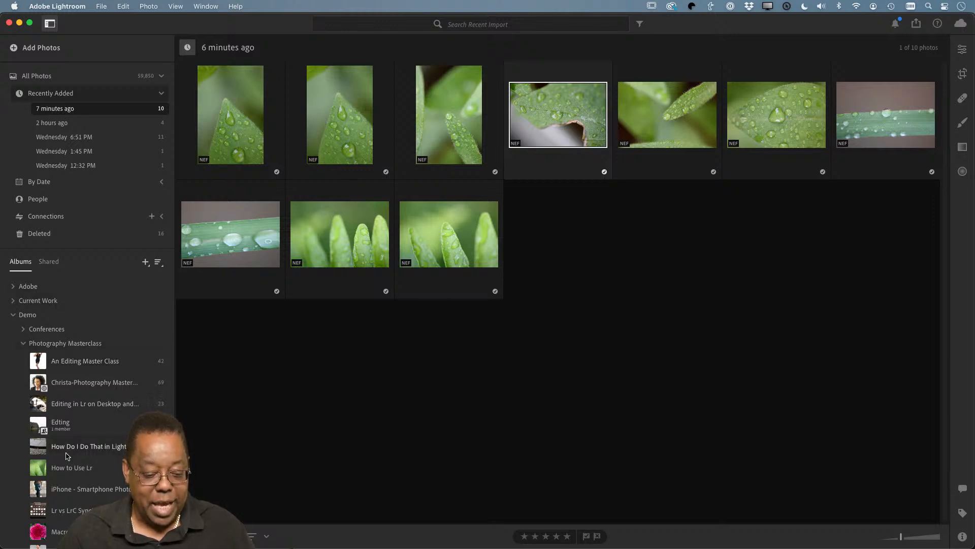
{"action": "left_click", "coordinate": [71, 469]}
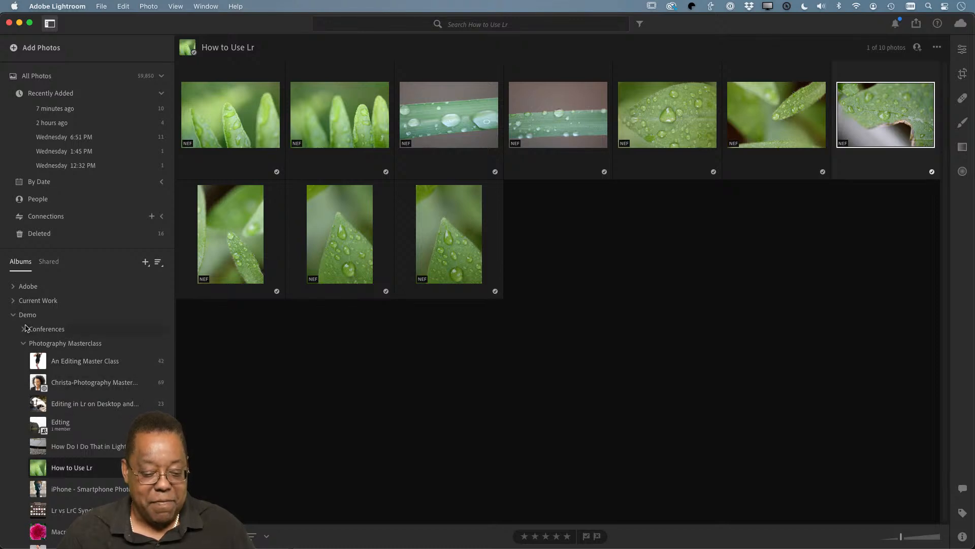
Browse the albums inside the Travel folder in place of Demo, and check the options for creating albums and folders
{"action": "left_click", "coordinate": [12, 315]}
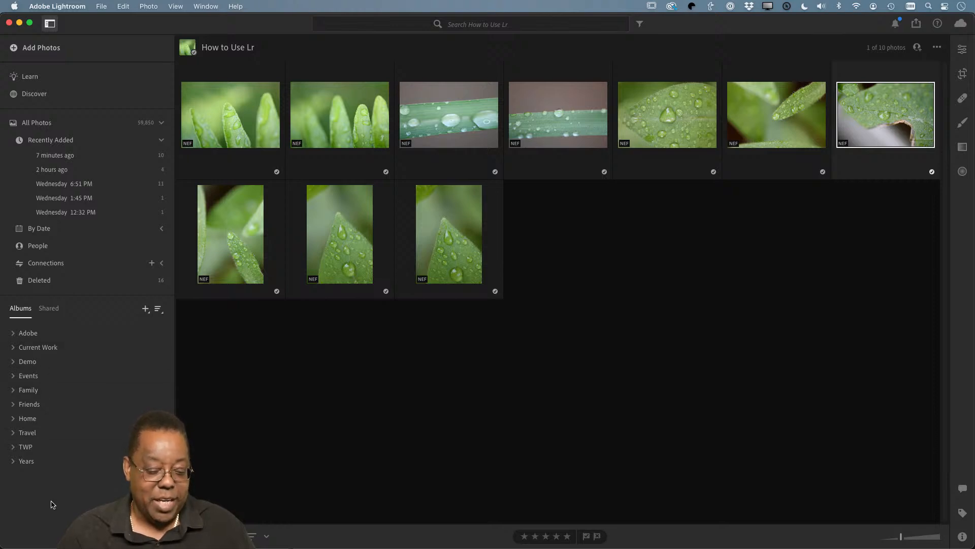
{"action": "left_click", "coordinate": [12, 433]}
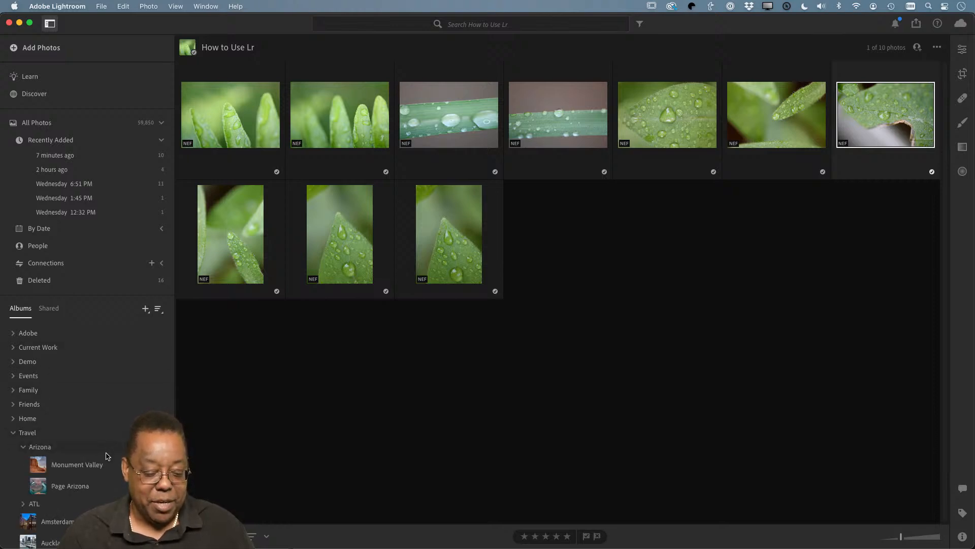
{"action": "scroll", "coordinate": [108, 456], "scroll_direction": "down", "scroll_amount": 15}
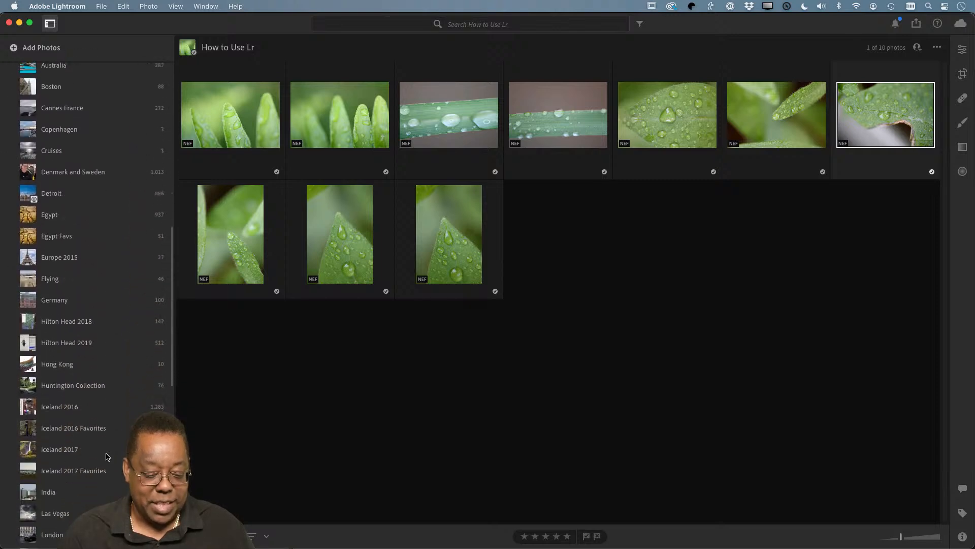
{"action": "scroll", "coordinate": [108, 456], "scroll_direction": "down", "scroll_amount": 15}
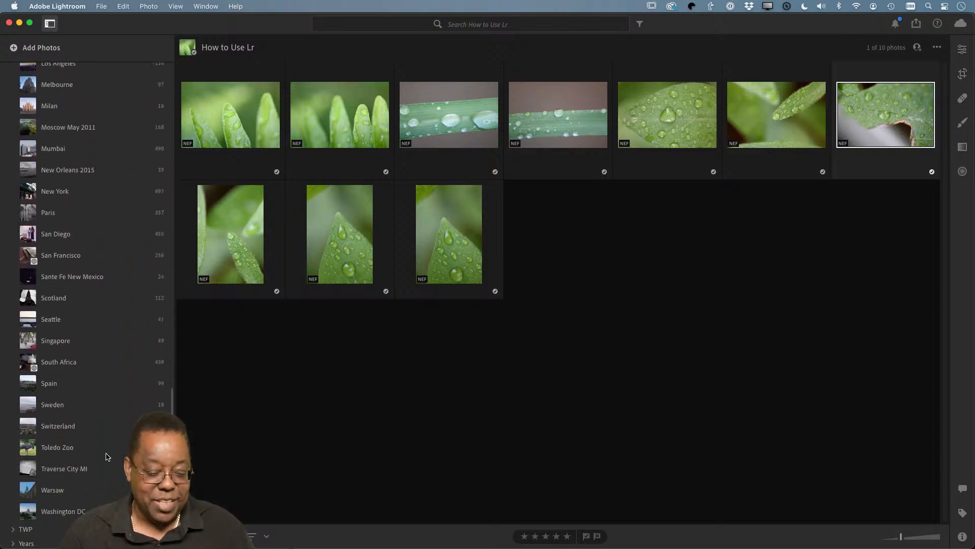
{"action": "scroll", "coordinate": [108, 456], "scroll_direction": "up", "scroll_amount": 20}
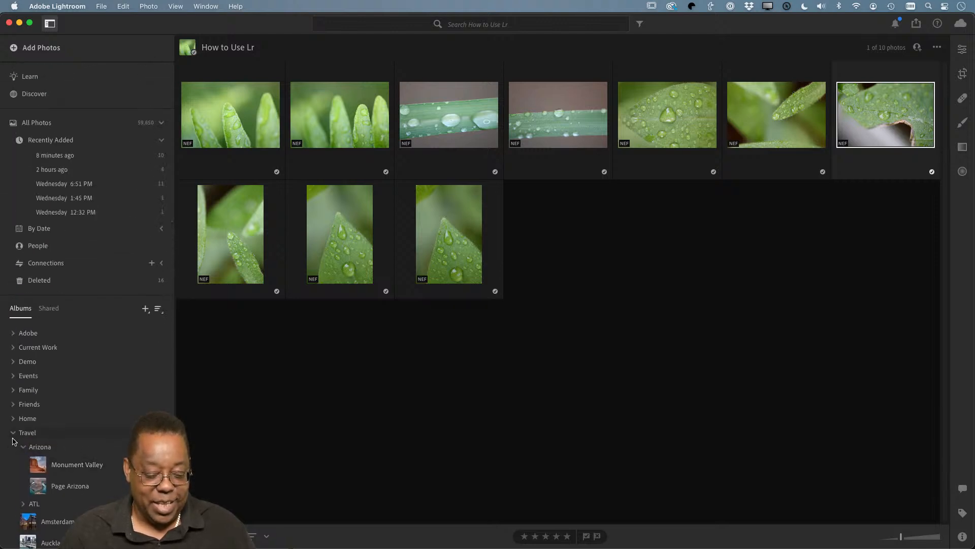
{"action": "left_click", "coordinate": [13, 433]}
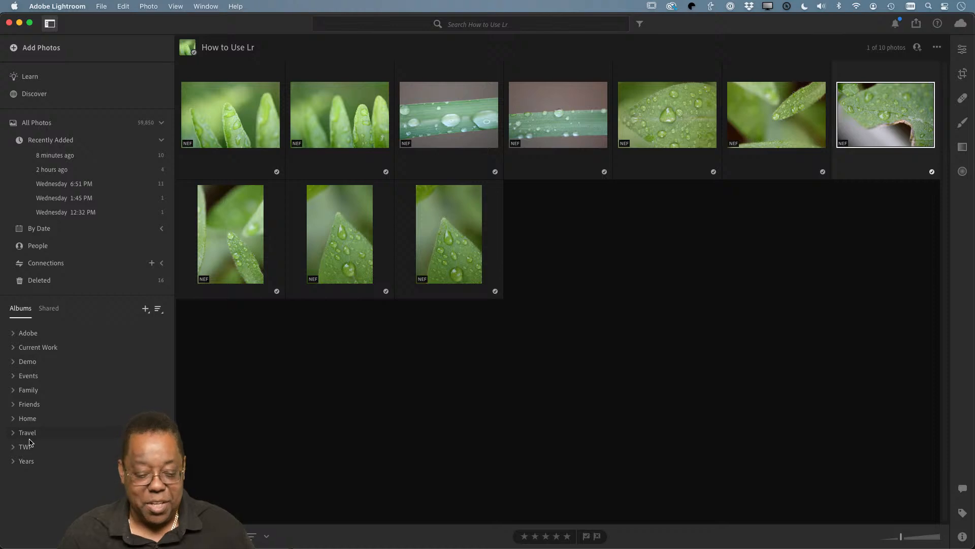
{"action": "left_click", "coordinate": [146, 309]}
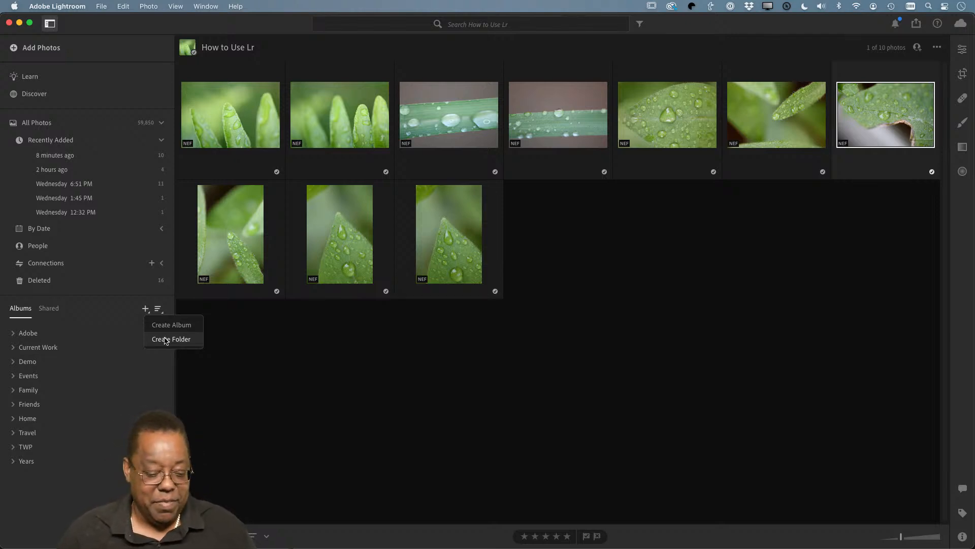
{"action": "left_click", "coordinate": [89, 374]}
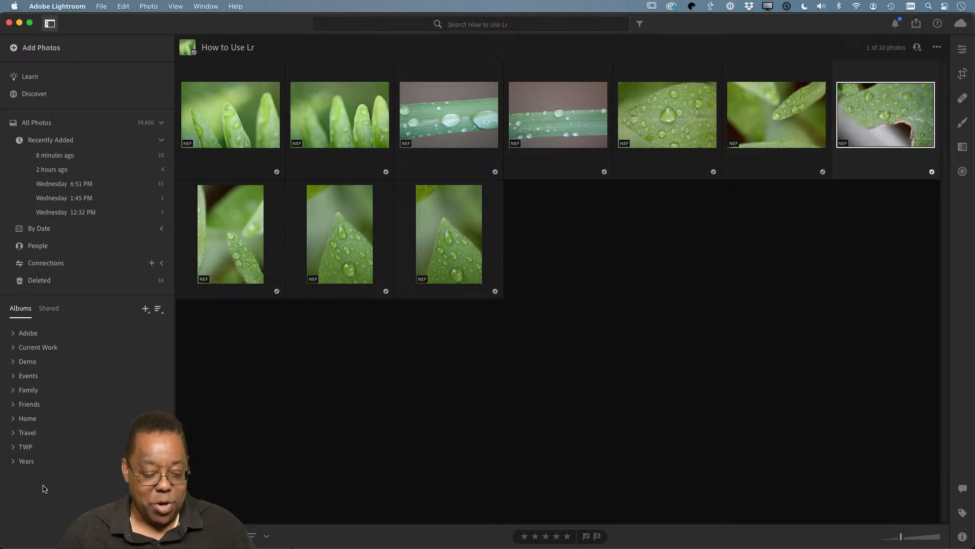
Examine the Demo folder's subfolders and loose albums, with Photography Masterclass collapsed and expanded again
{"action": "left_click", "coordinate": [13, 362]}
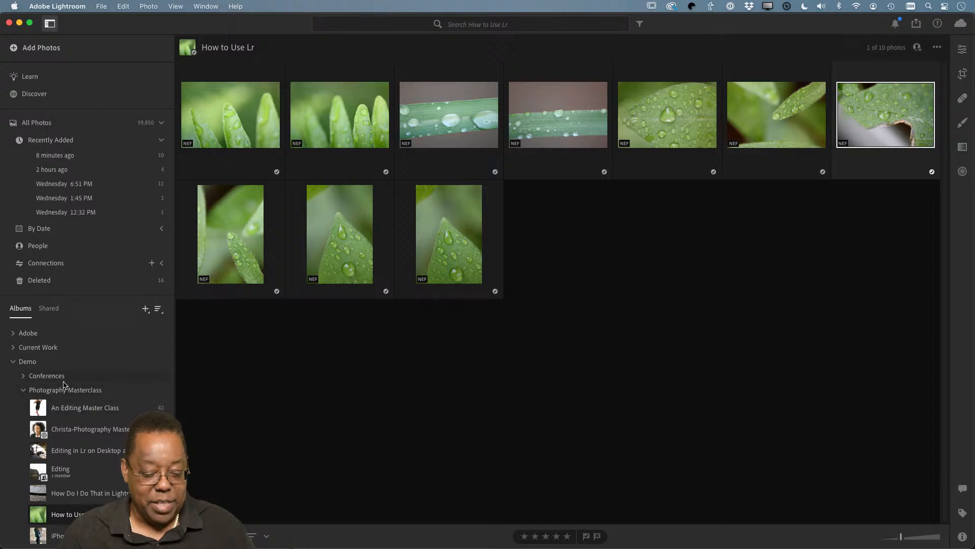
{"action": "left_click", "coordinate": [23, 390]}
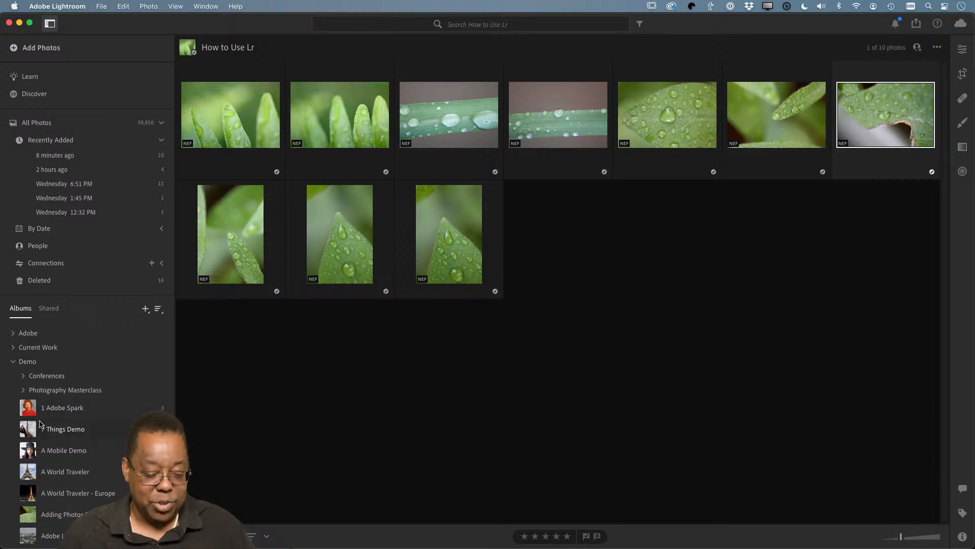
{"action": "left_click", "coordinate": [24, 391]}
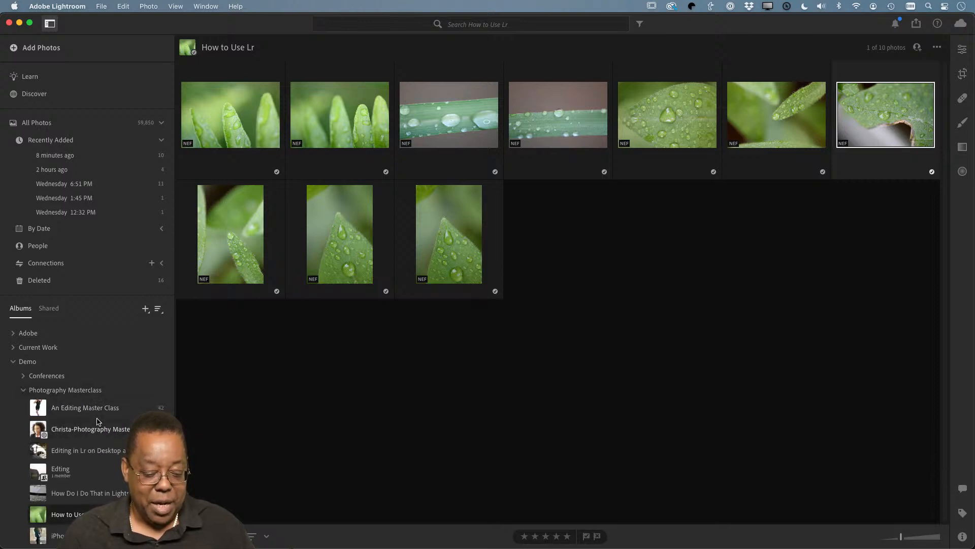
{"action": "left_click", "coordinate": [23, 390]}
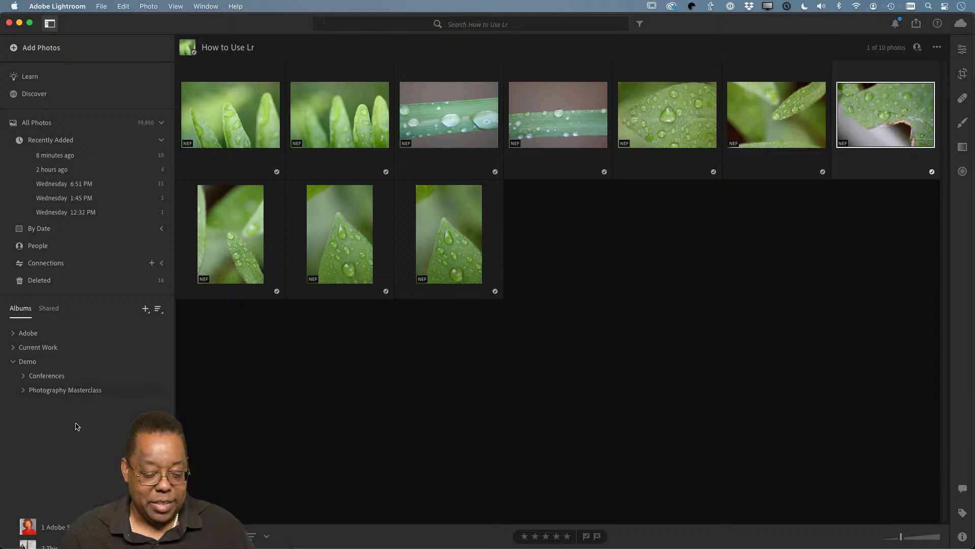
{"action": "scroll", "coordinate": [76, 427], "scroll_direction": "down", "scroll_amount": 5}
{"action": "scroll", "coordinate": [78, 429], "scroll_direction": "down", "scroll_amount": 20}
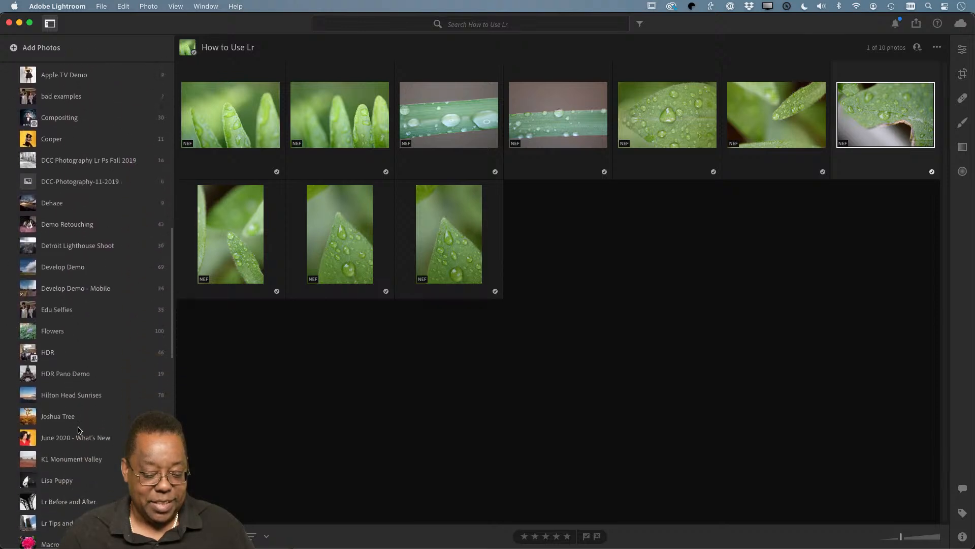
{"action": "scroll", "coordinate": [79, 429], "scroll_direction": "up", "scroll_amount": 20}
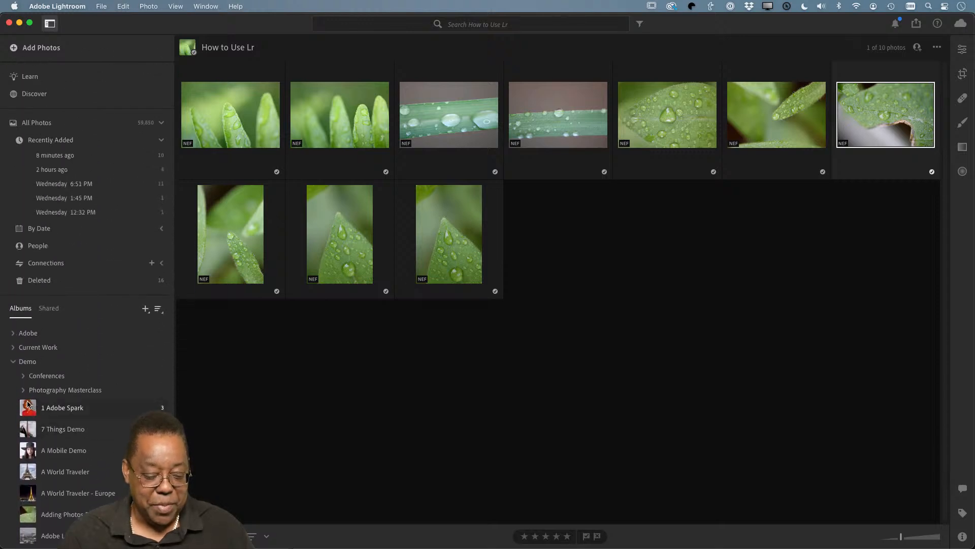
{"action": "left_click", "coordinate": [23, 390]}
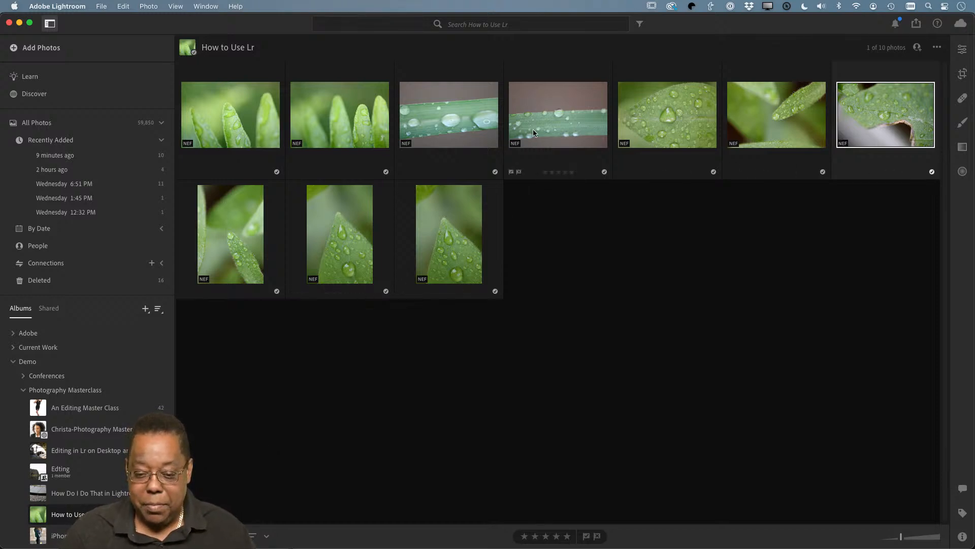
Rearrange the How to Use Lr album in custom order, placing the large-droplet blade photo first and the other blade photo third
{"action": "left_click_drag", "start_coordinate": [443, 114], "coordinate": [192, 118]}
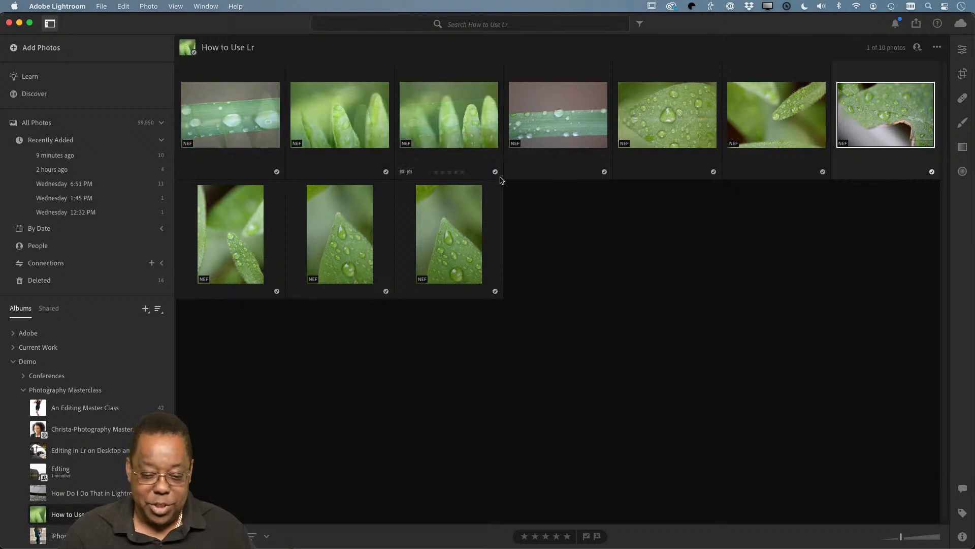
{"action": "left_click", "coordinate": [254, 536]}
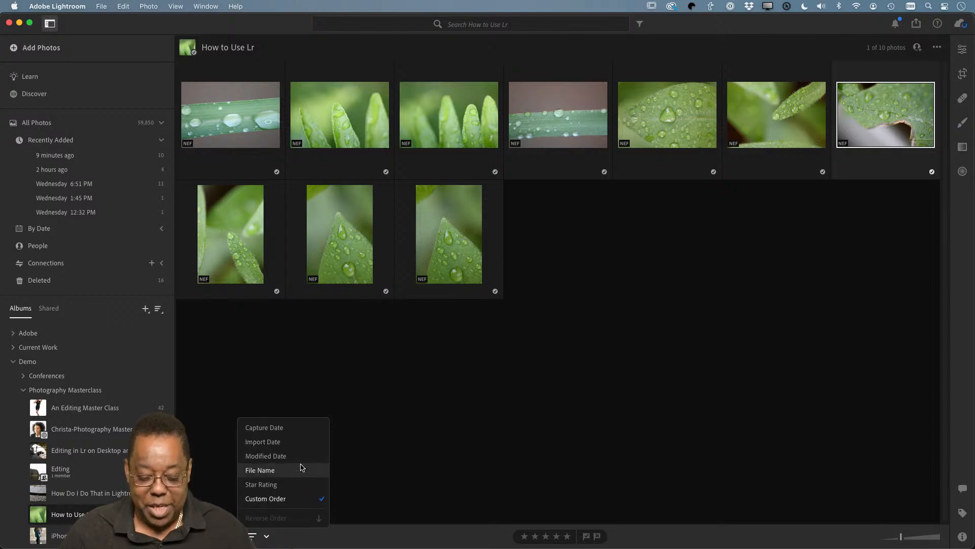
{"action": "left_click", "coordinate": [493, 440]}
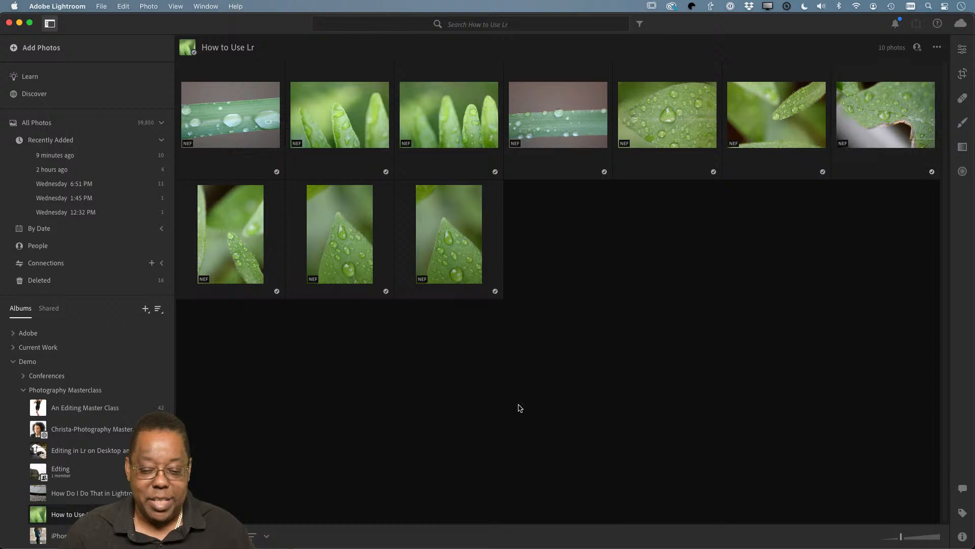
{"action": "left_click_drag", "start_coordinate": [530, 124], "coordinate": [396, 124]}
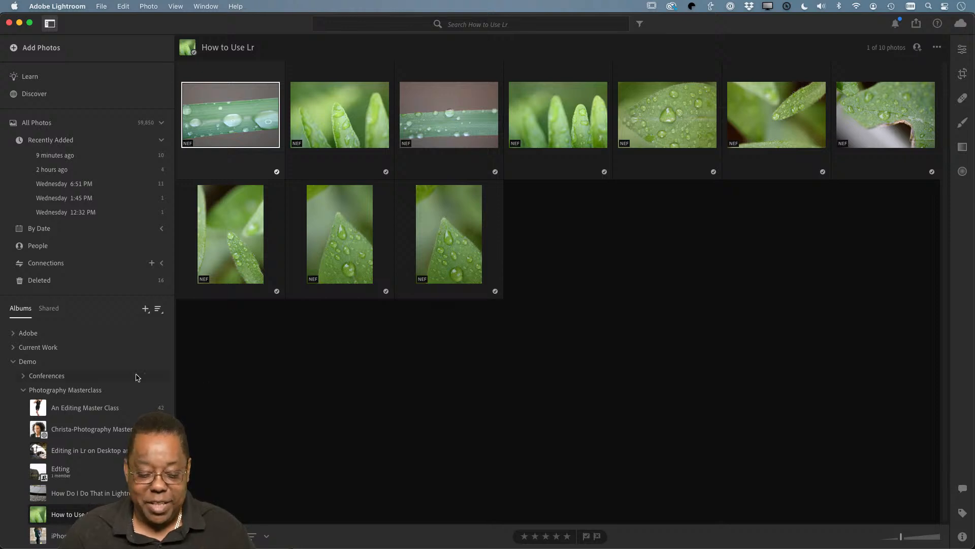
Create an album named How to Use Lr - BEST OF inside the Photography Masterclass folder, including the selected photo
{"action": "scroll", "coordinate": [136, 377], "scroll_direction": "down", "scroll_amount": 4}
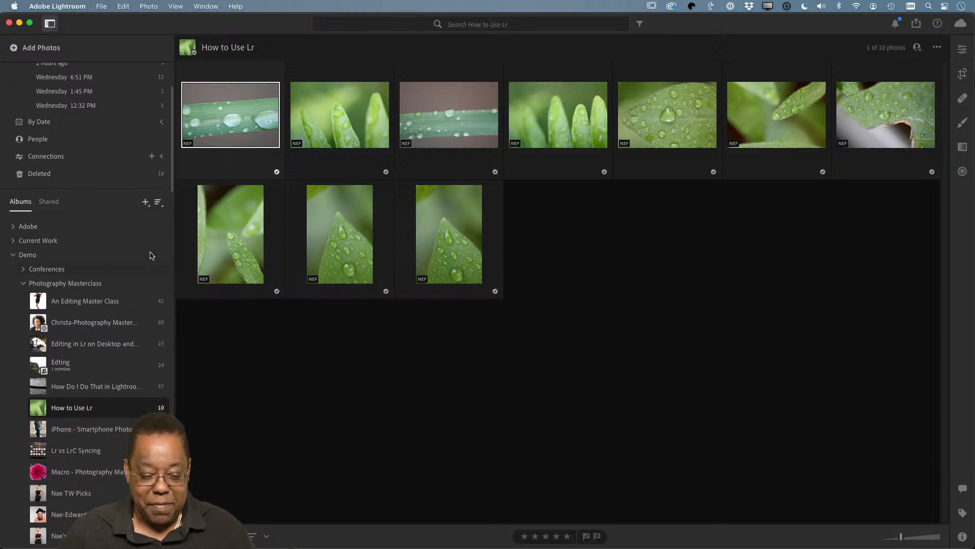
{"action": "left_click", "coordinate": [146, 205]}
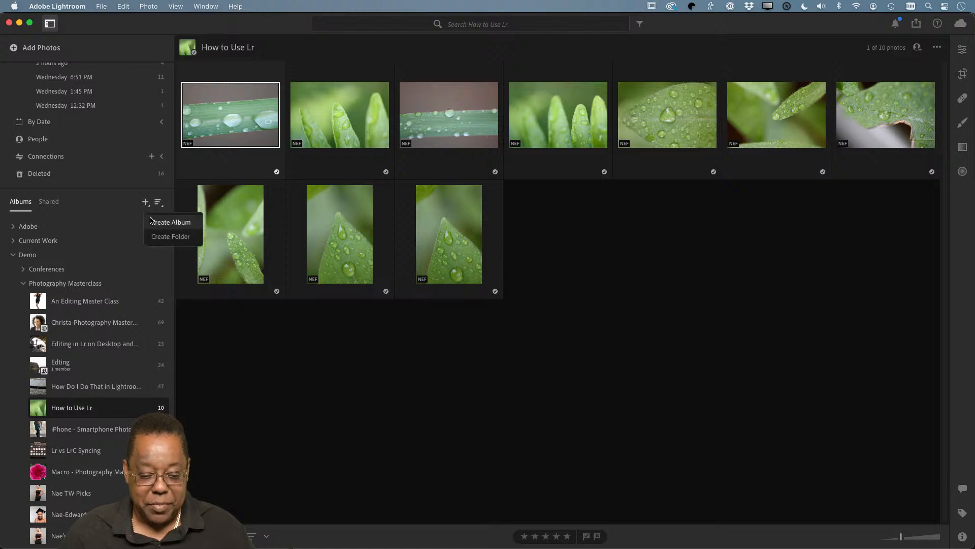
{"action": "left_click", "coordinate": [163, 224]}
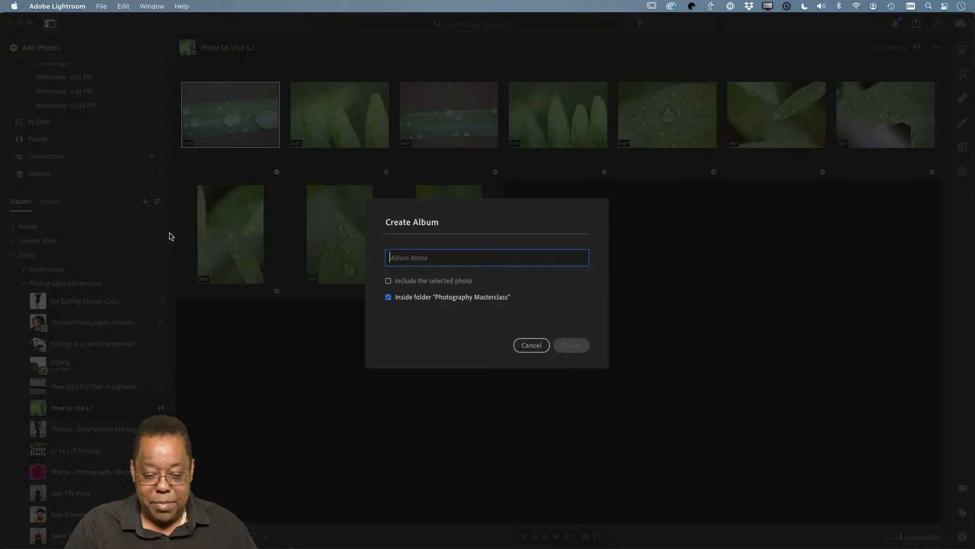
{"action": "type", "text": "How to U"}
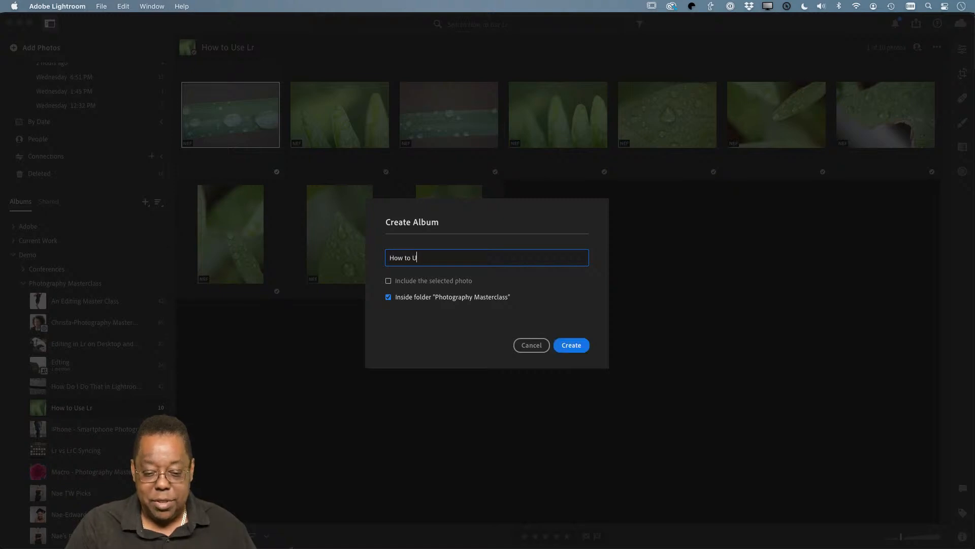
{"action": "type", "text": "se Lr - BEST OF"}
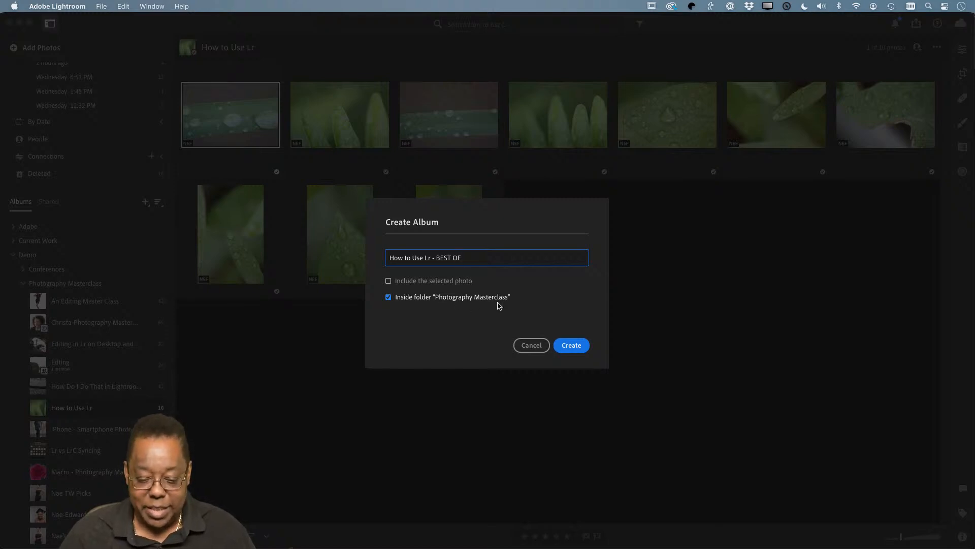
{"action": "left_click", "coordinate": [388, 282]}
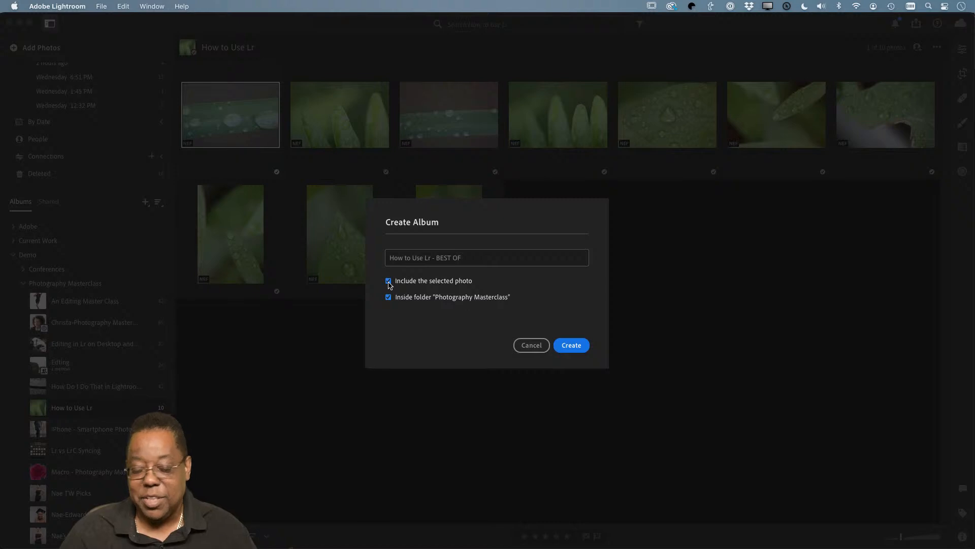
{"action": "left_click", "coordinate": [583, 342]}
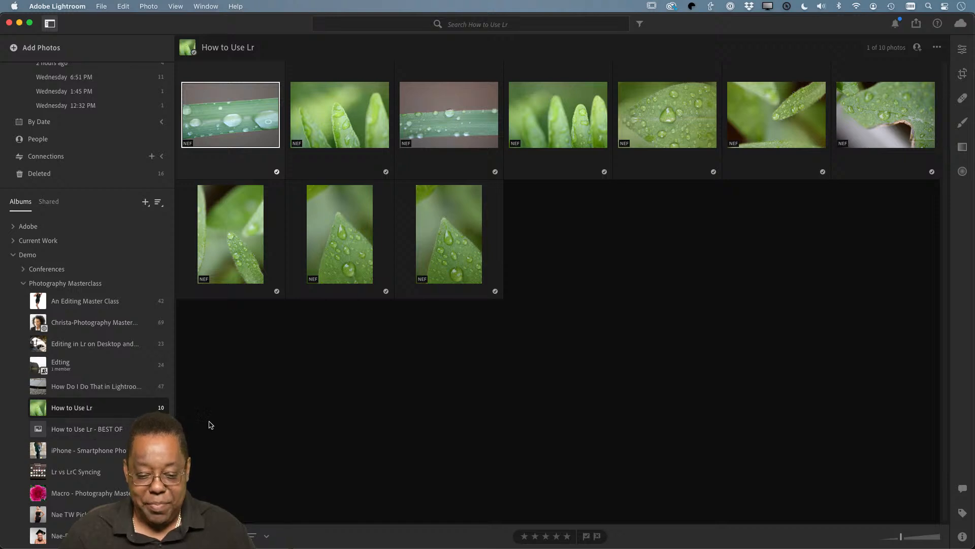
Add the first, fourth, fifth and last photos of How to Use Lr to the How to Use Lr - BEST OF album
{"action": "left_click", "coordinate": [310, 401]}
{"action": "left_click", "coordinate": [253, 135]}
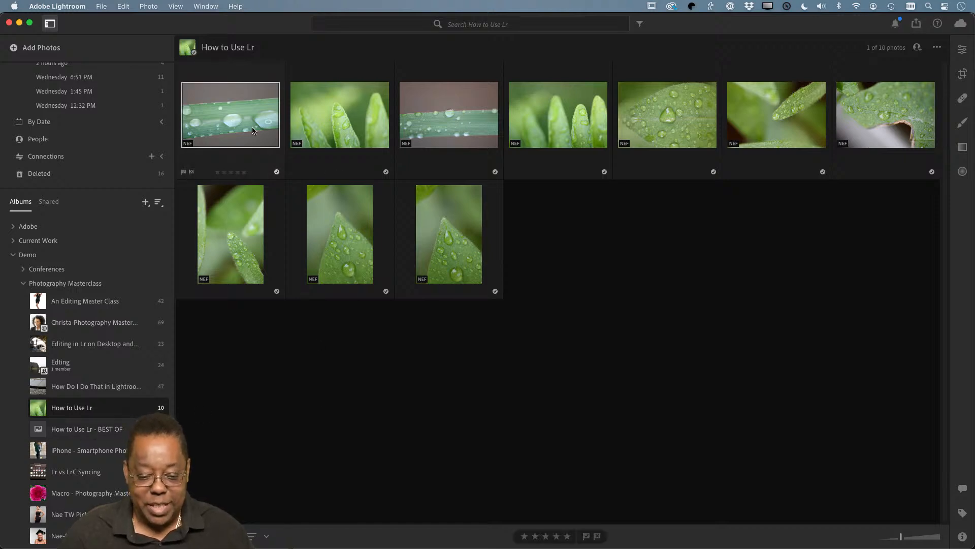
{"action": "left_click", "coordinate": [555, 132], "text": "super"}
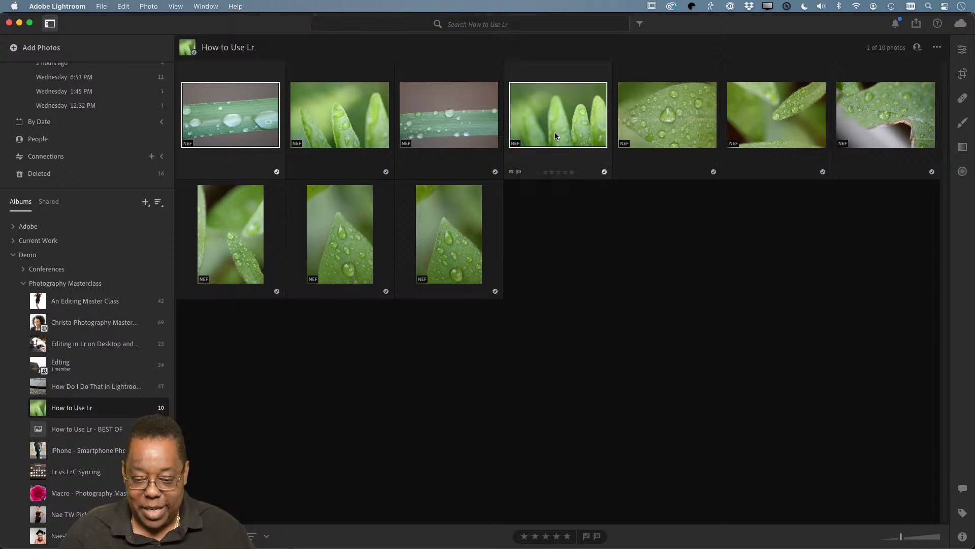
{"action": "left_click", "coordinate": [664, 123], "text": "super"}
{"action": "left_click", "coordinate": [460, 258], "text": "super"}
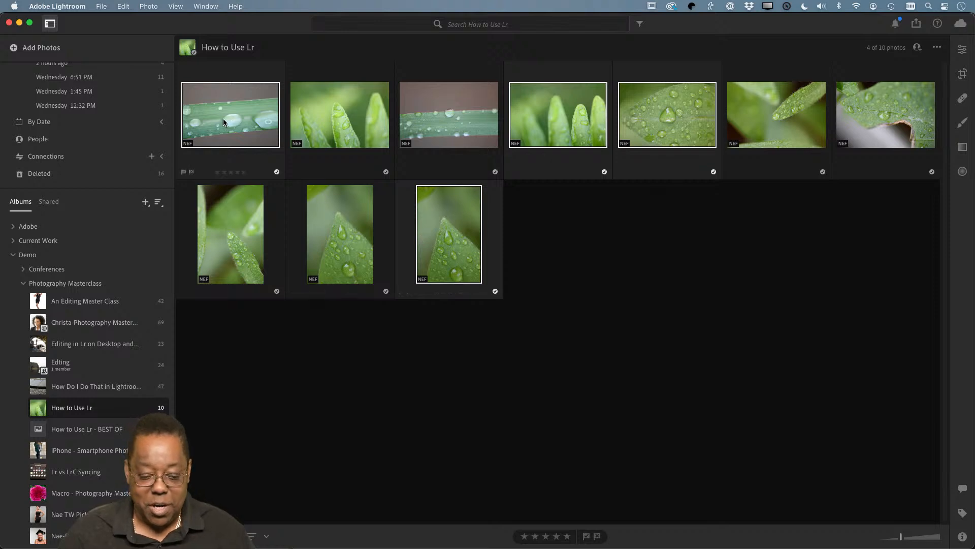
{"action": "left_click_drag", "start_coordinate": [224, 122], "coordinate": [102, 428]}
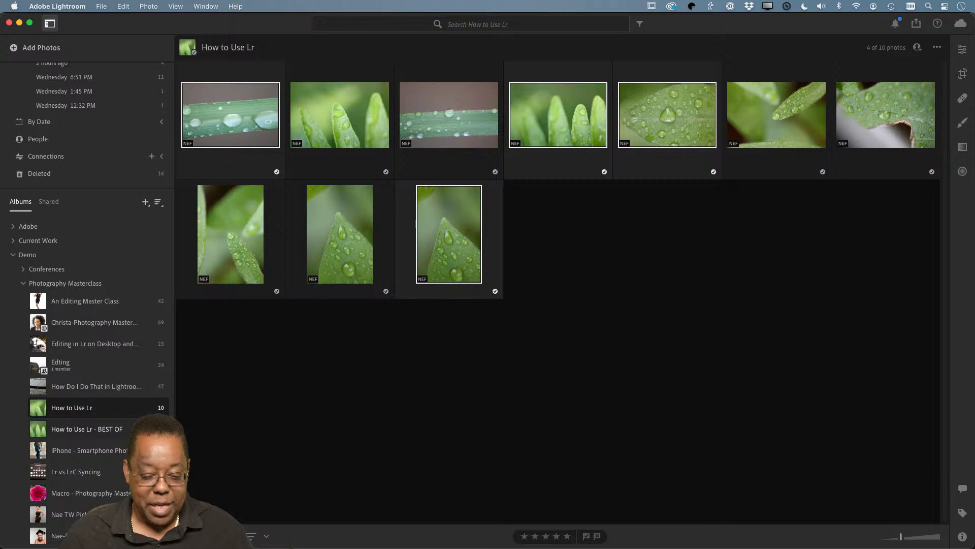
{"action": "left_click", "coordinate": [517, 219]}
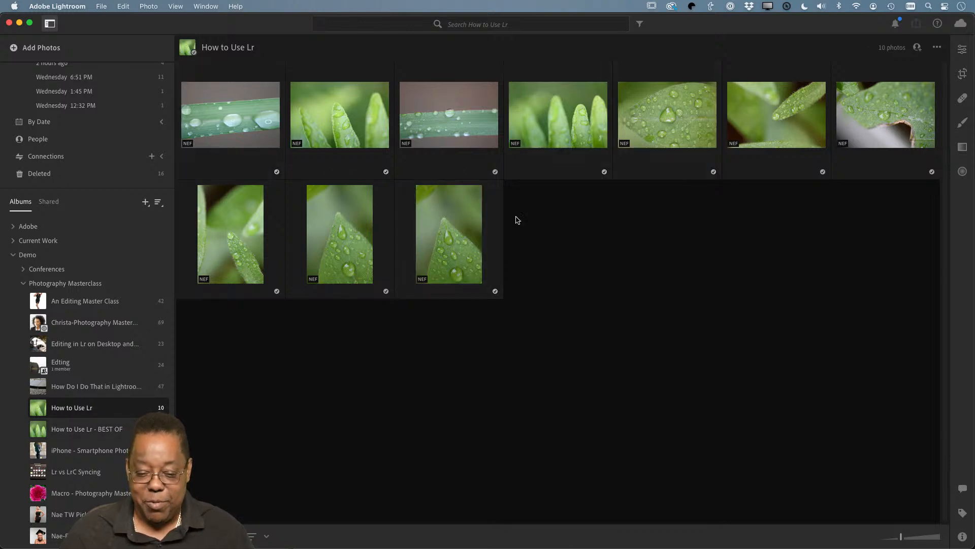
Open the large-droplet blade photo from the How to Use Lr - BEST OF album for editing and apply Auto adjustments
{"action": "left_click", "coordinate": [129, 431]}
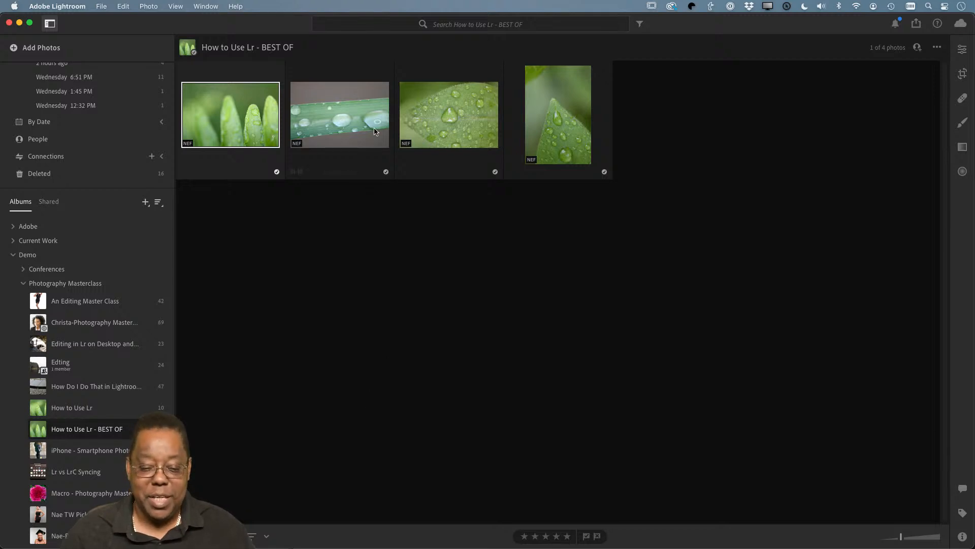
{"action": "left_click", "coordinate": [341, 117]}
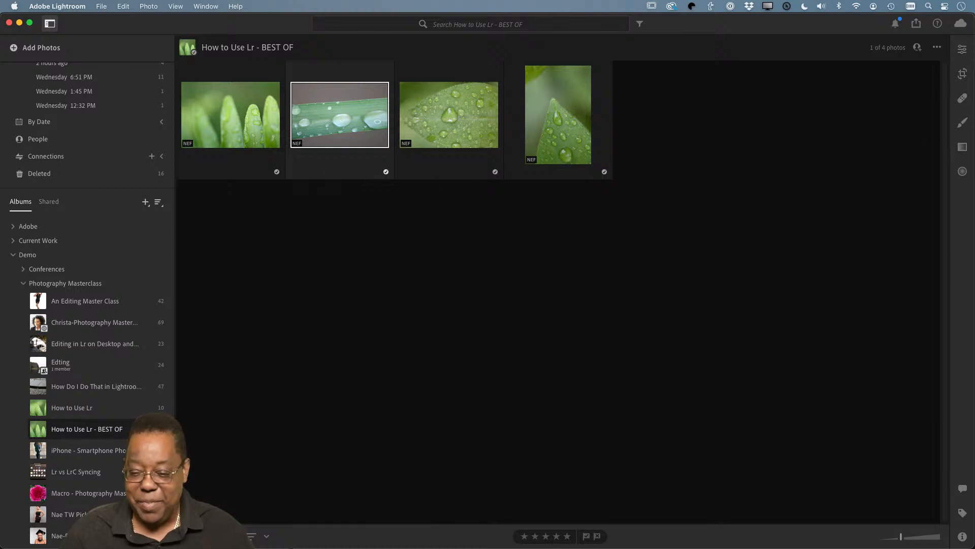
{"action": "left_click", "coordinate": [962, 48]}
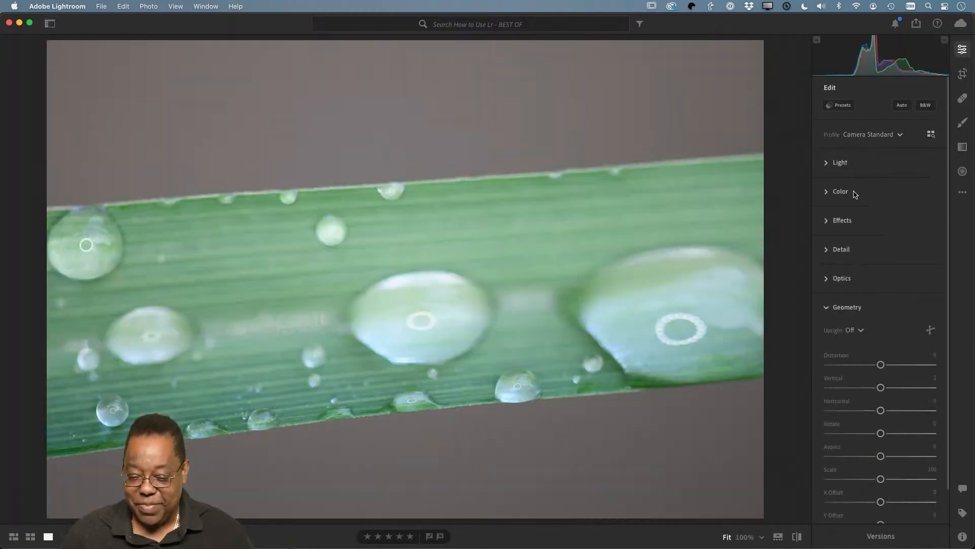
{"action": "left_click", "coordinate": [902, 105]}
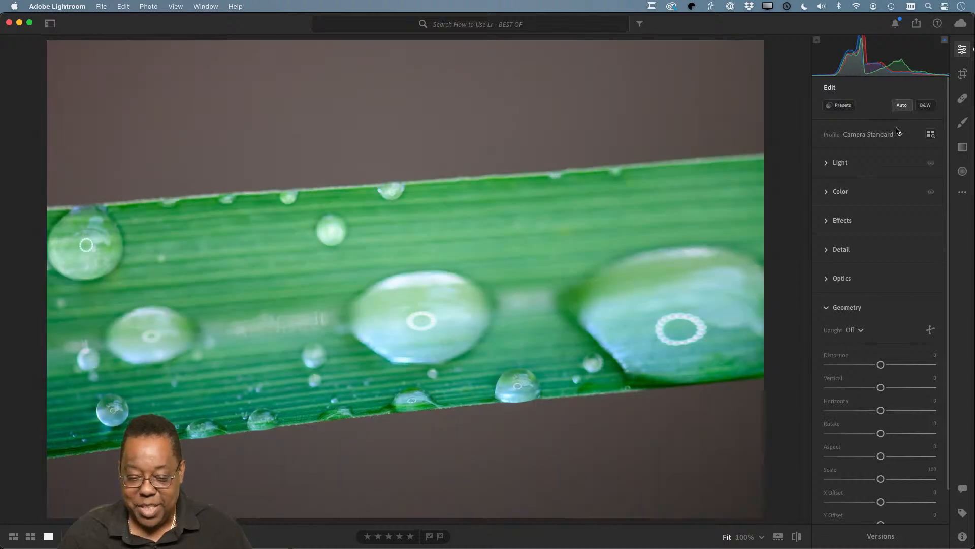
Set the Blacks of the large-droplet blade photo to -78 in the Light adjustments
{"action": "mouse_move", "coordinate": [882, 389]}
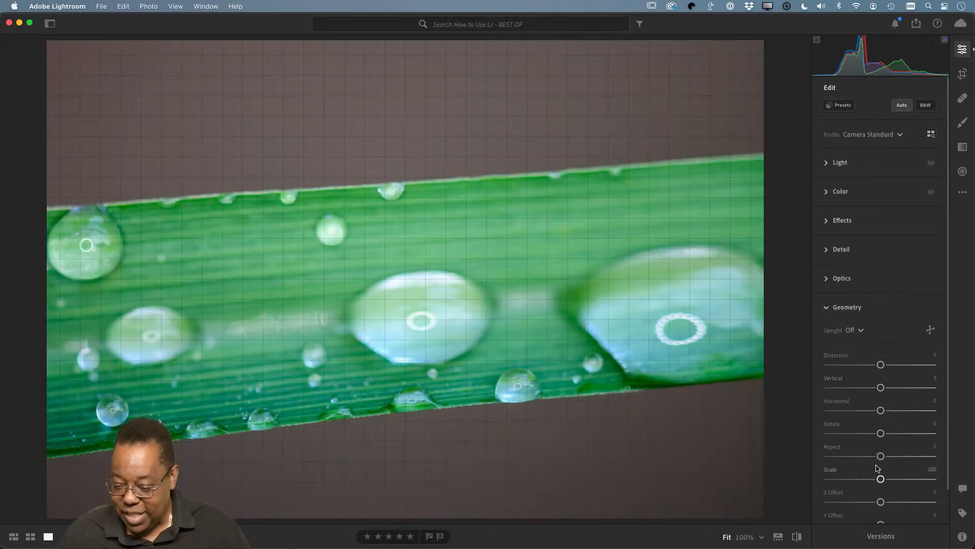
{"action": "left_click", "coordinate": [833, 162]}
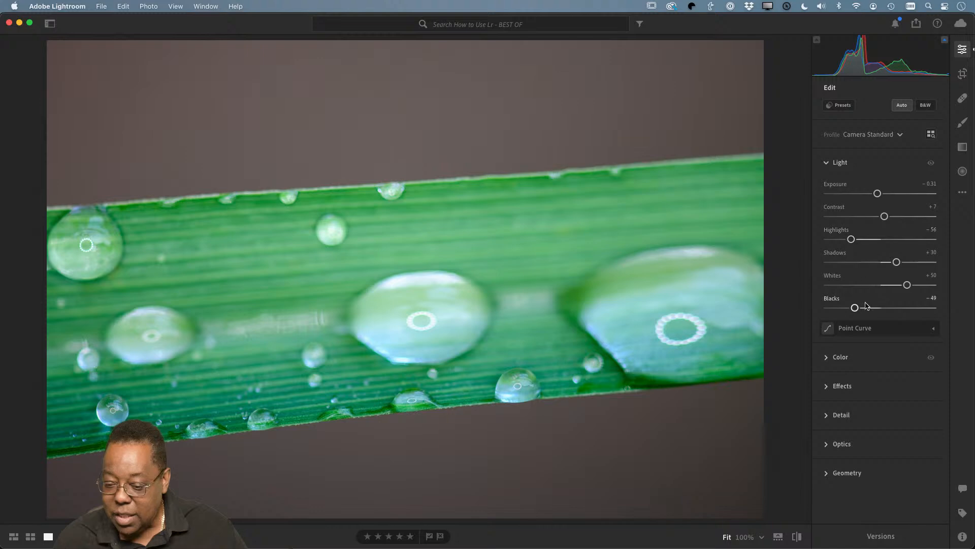
{"action": "left_click_drag", "start_coordinate": [855, 308], "coordinate": [840, 319]}
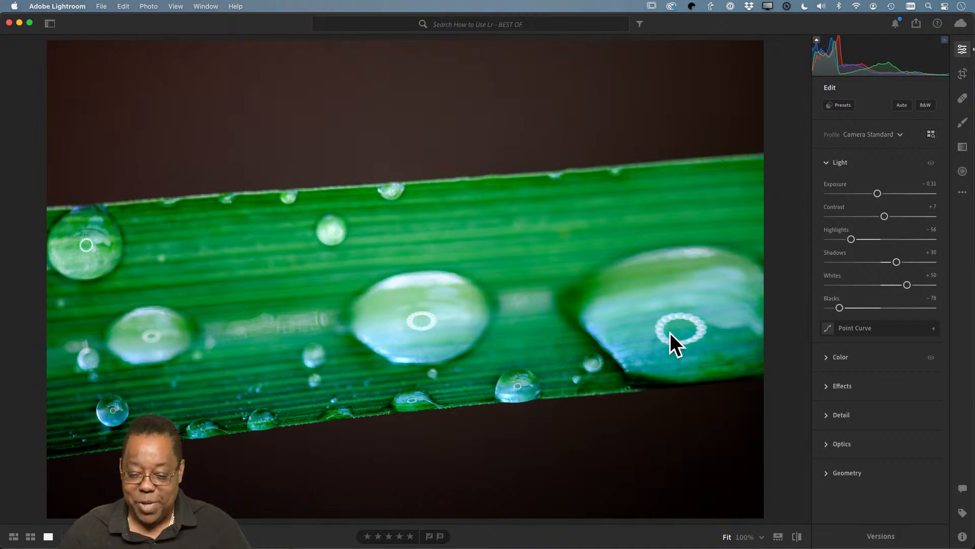
Return to the grid and open the How to Use Lr album to check the edited blade photo there
{"action": "key", "text": "g"}
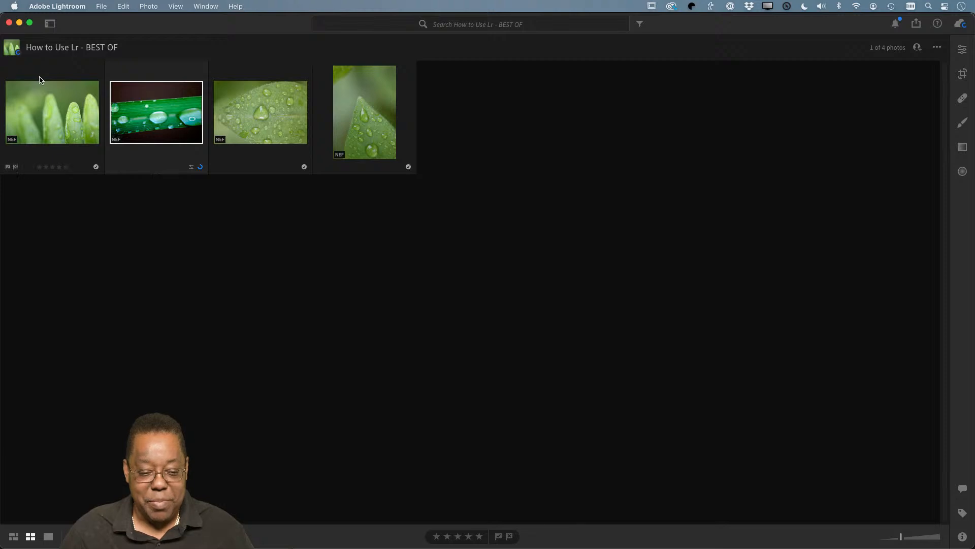
{"action": "left_click", "coordinate": [49, 23]}
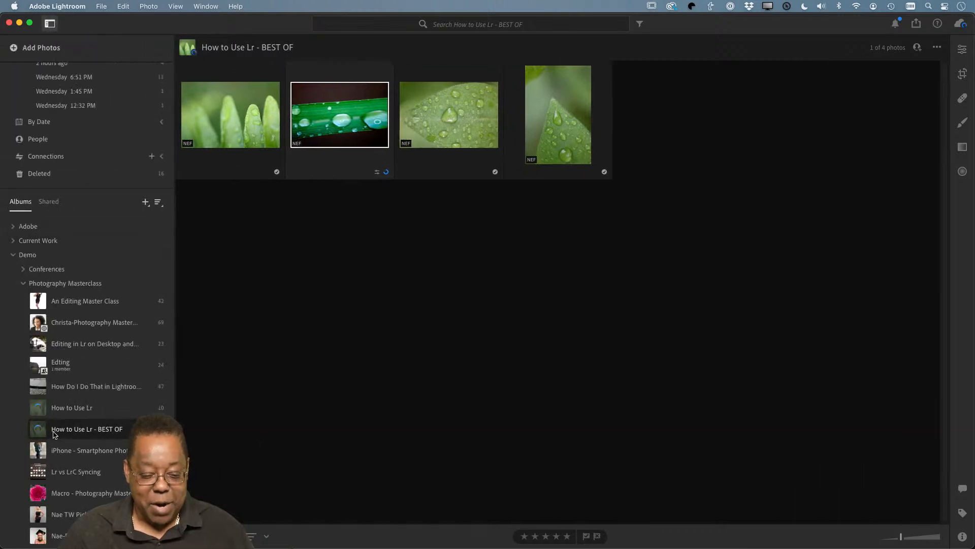
{"action": "left_click", "coordinate": [72, 408]}
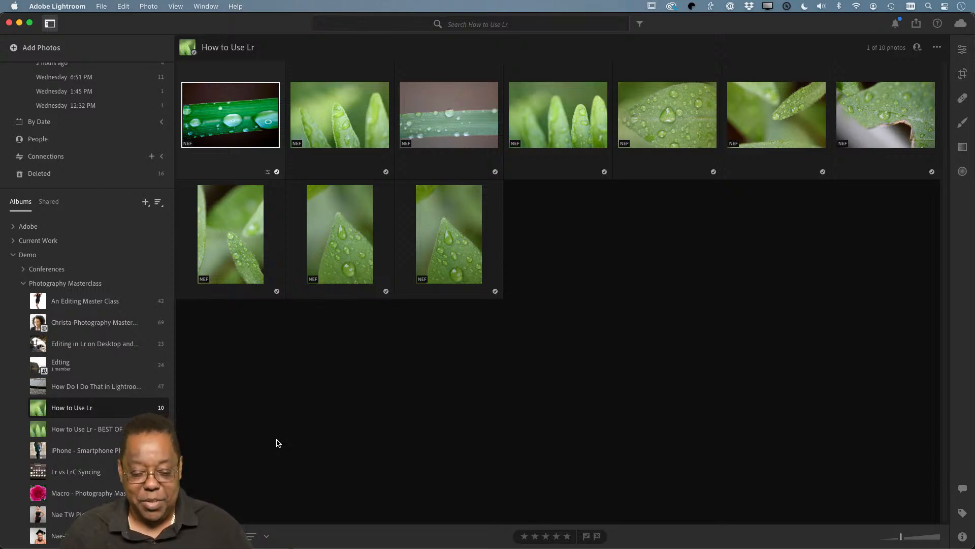
{"action": "left_click", "coordinate": [426, 369]}
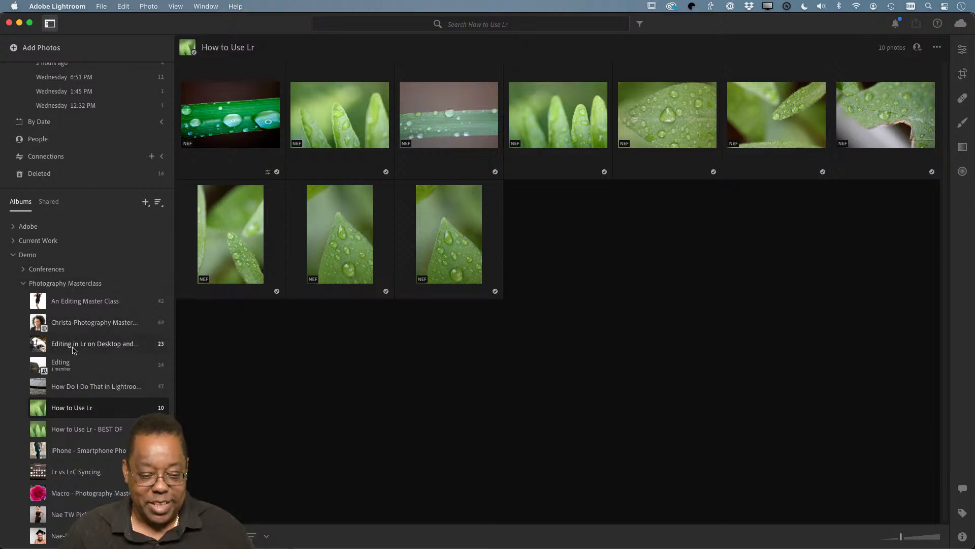
{"action": "scroll", "coordinate": [72, 350], "scroll_direction": "down", "scroll_amount": 4}
{"action": "scroll", "coordinate": [72, 350], "scroll_direction": "down", "scroll_amount": 20}
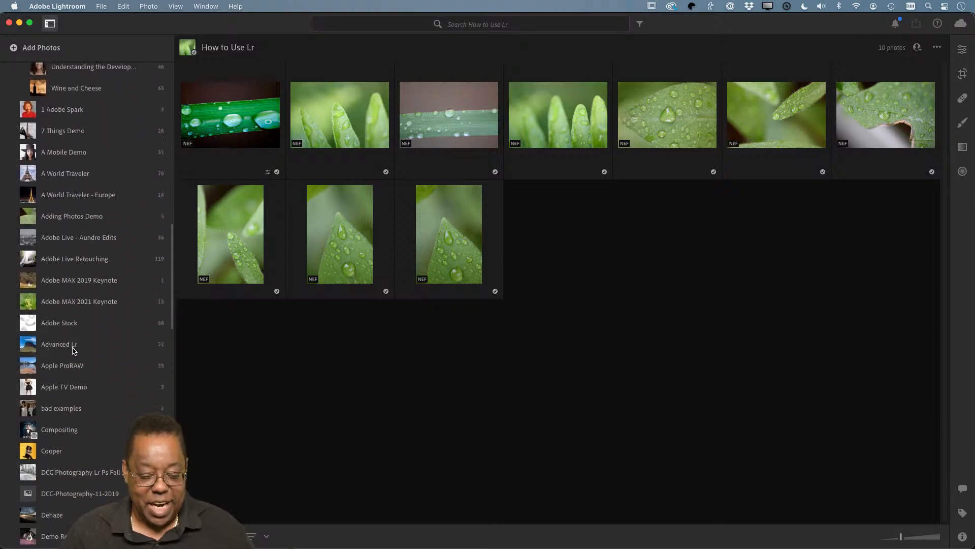
{"action": "scroll", "coordinate": [73, 351], "scroll_direction": "up", "scroll_amount": 12}
{"action": "scroll", "coordinate": [73, 350], "scroll_direction": "up", "scroll_amount": 17}
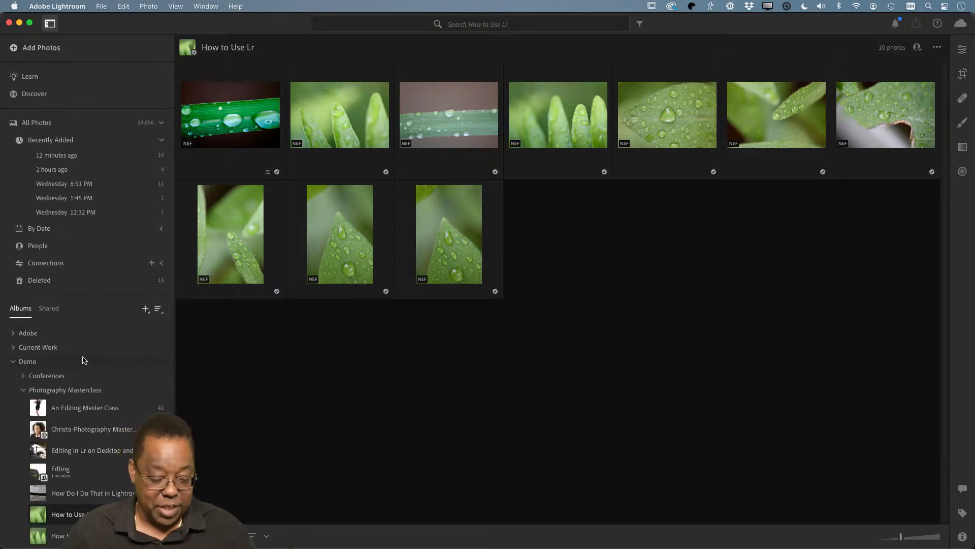
{"action": "scroll", "coordinate": [108, 481], "scroll_direction": "down", "scroll_amount": 2}
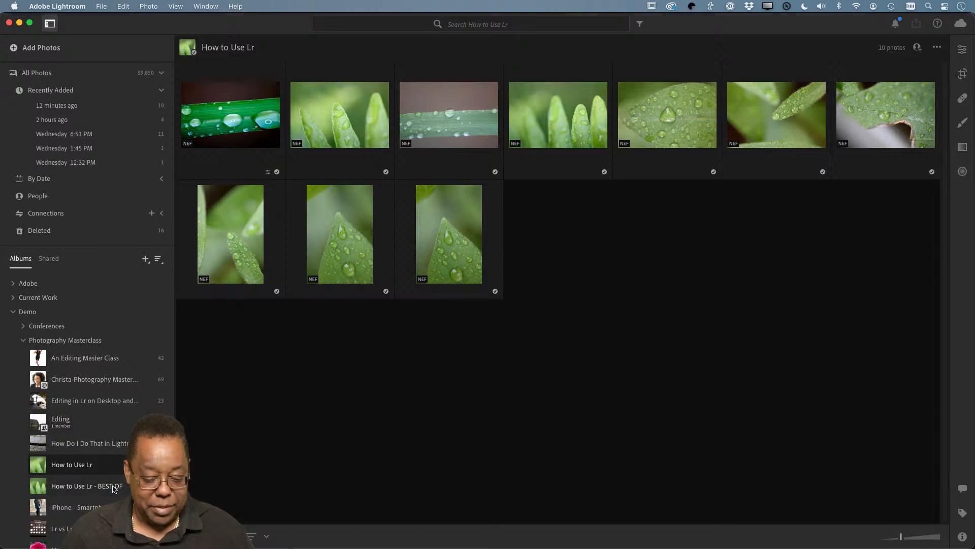
Remove the large-droplet blade photo from the How to Use Lr album and check it in How to Use Lr - BEST OF
{"action": "left_click", "coordinate": [109, 485]}
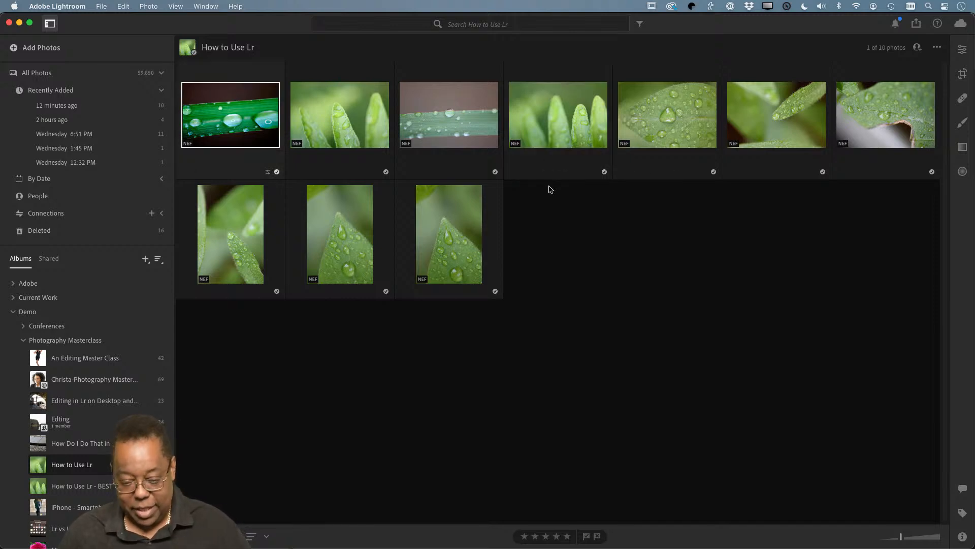
{"action": "key", "text": "BackSpace"}
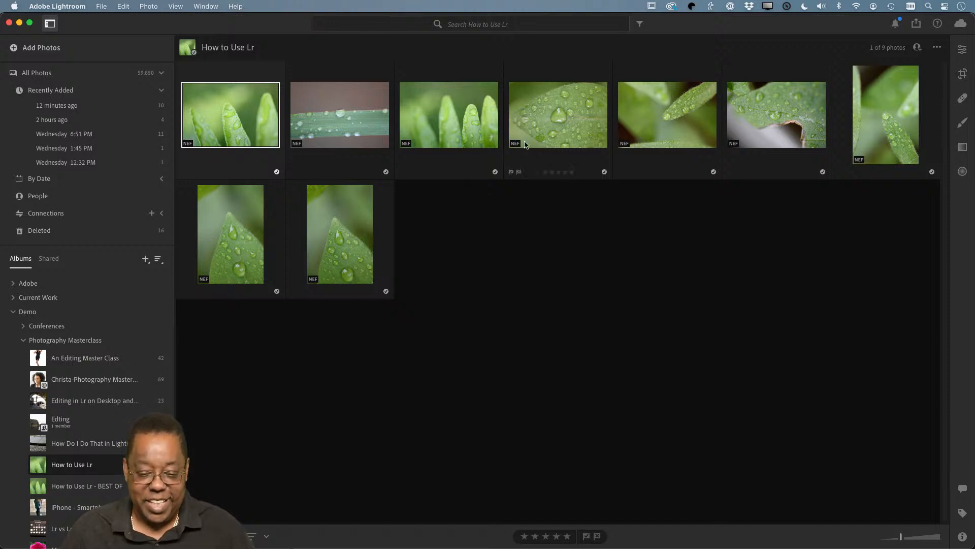
{"action": "left_click", "coordinate": [105, 486]}
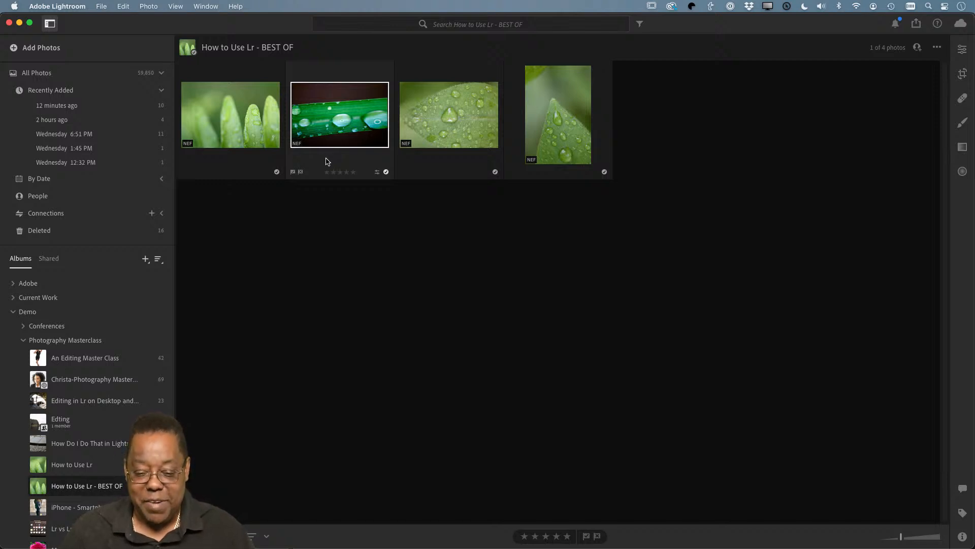
Delete the last photo of the How to Use Lr album from all Lightroom photos, albums and shares
{"action": "left_click", "coordinate": [118, 466]}
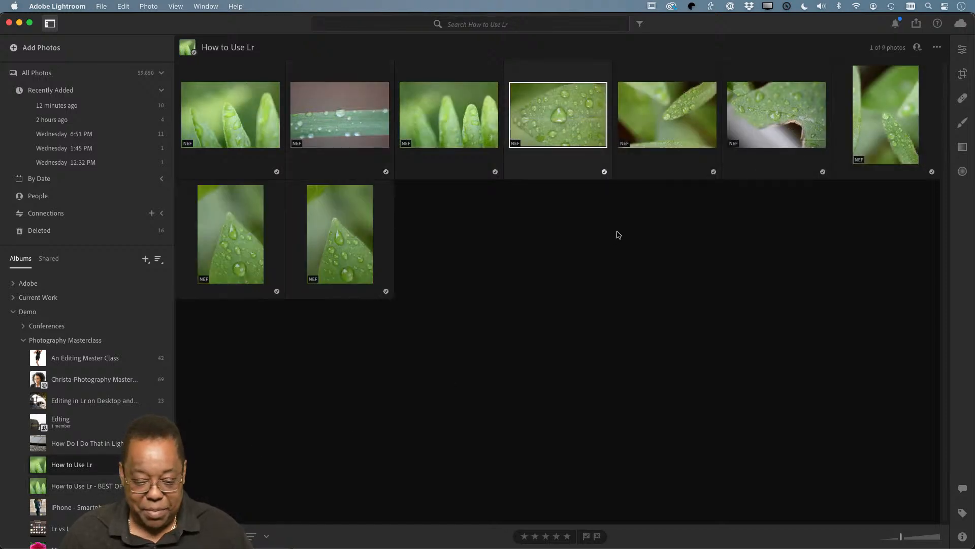
{"action": "left_click", "coordinate": [336, 244]}
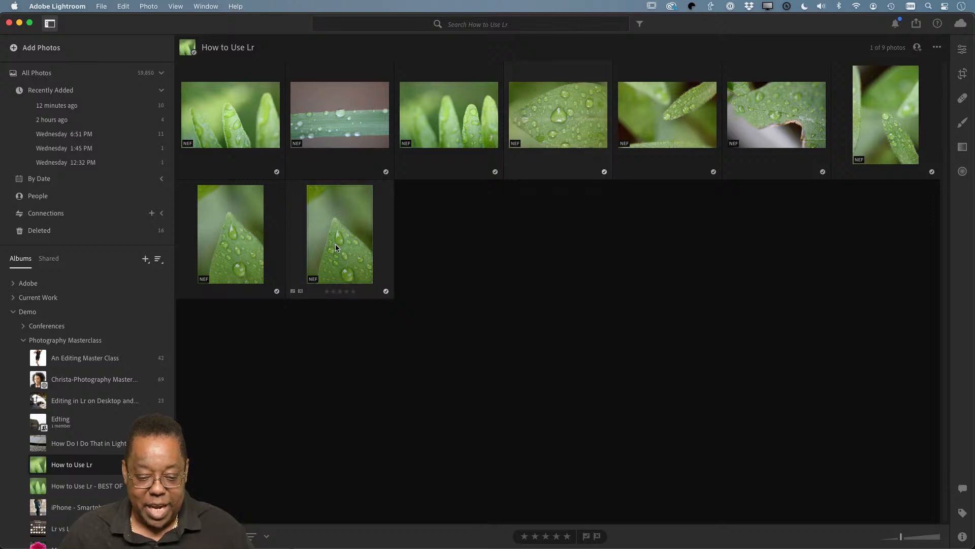
{"action": "left_click", "coordinate": [235, 246]}
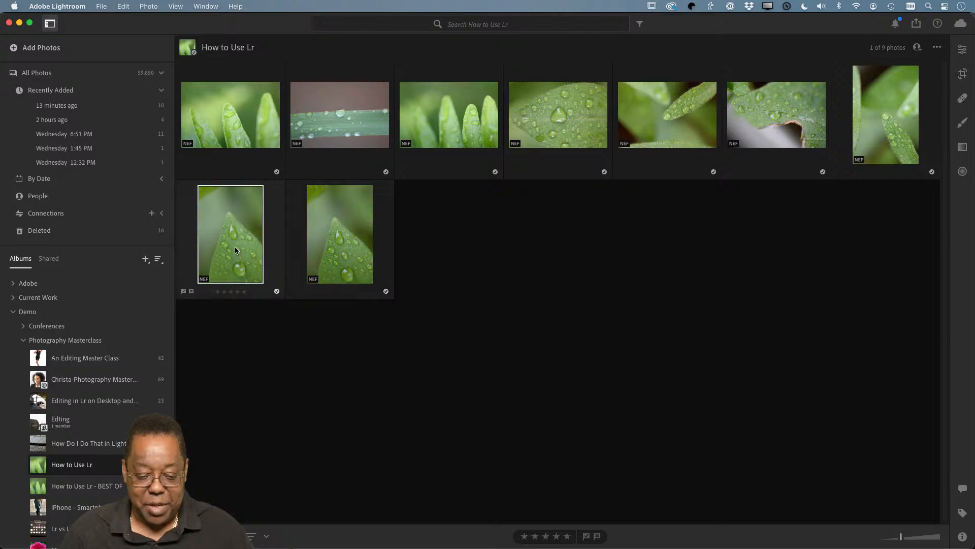
{"action": "left_click", "coordinate": [317, 248]}
{"action": "right_click", "coordinate": [331, 244]}
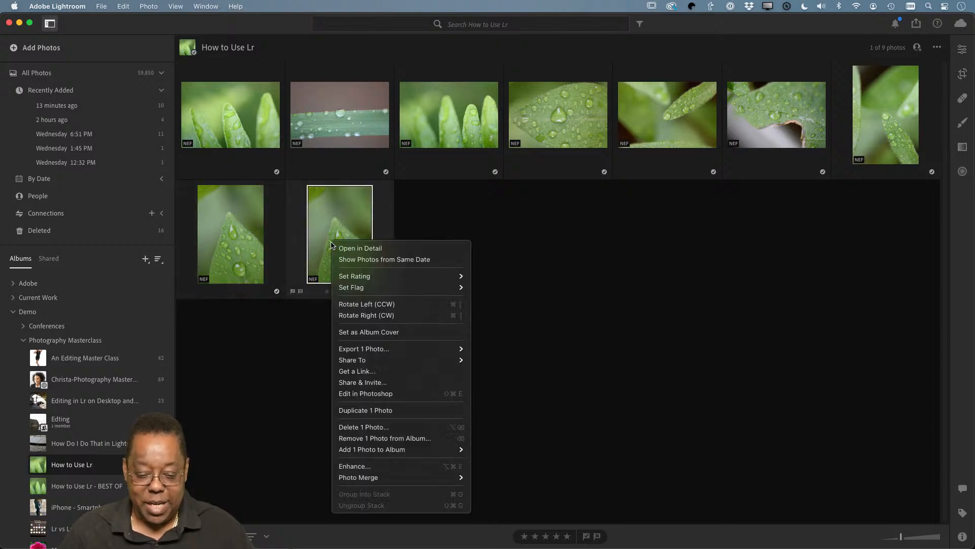
{"action": "left_click", "coordinate": [411, 432]}
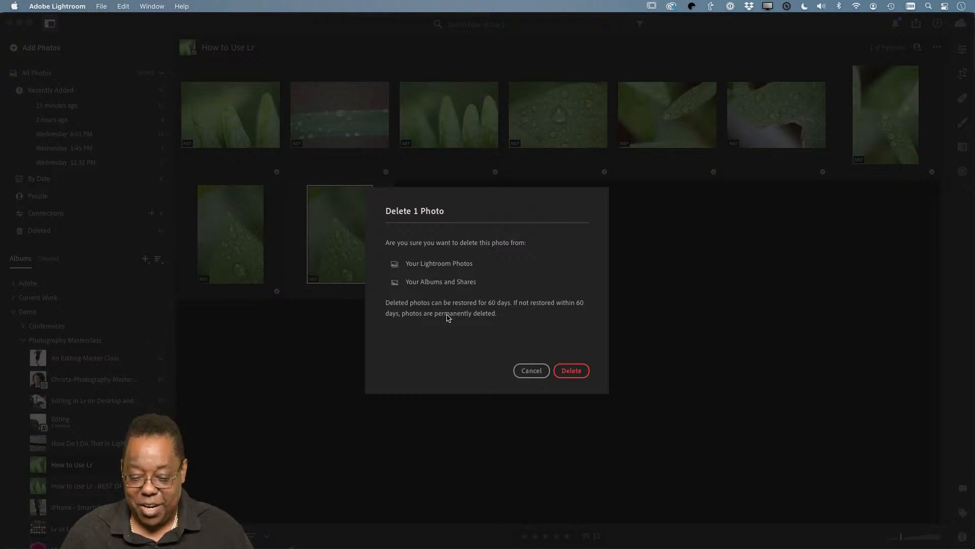
{"action": "left_click", "coordinate": [575, 374]}
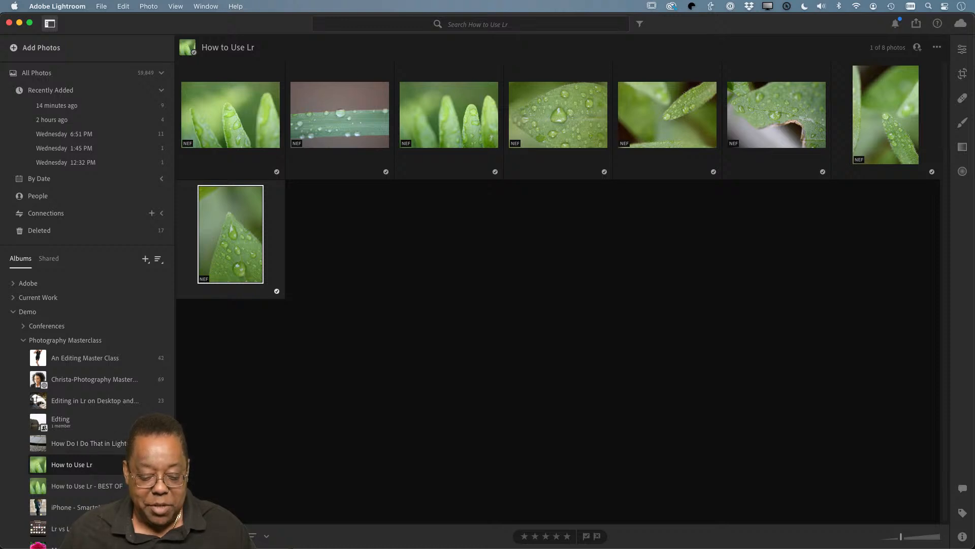
View the How to Use Lr album in Photo Grid, Square Grid and Detail, and look over the view and sort options
{"action": "key", "text": "g"}
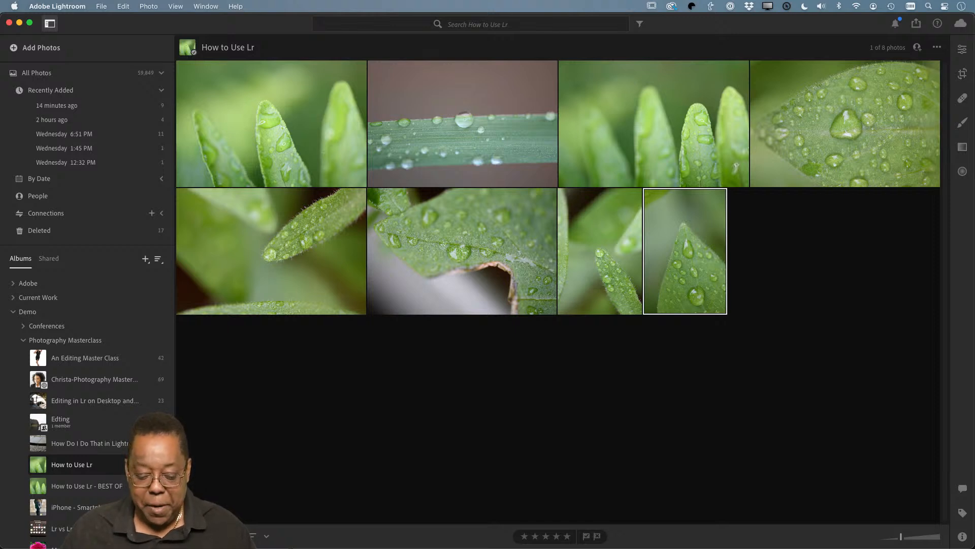
{"action": "key", "text": "shift+g"}
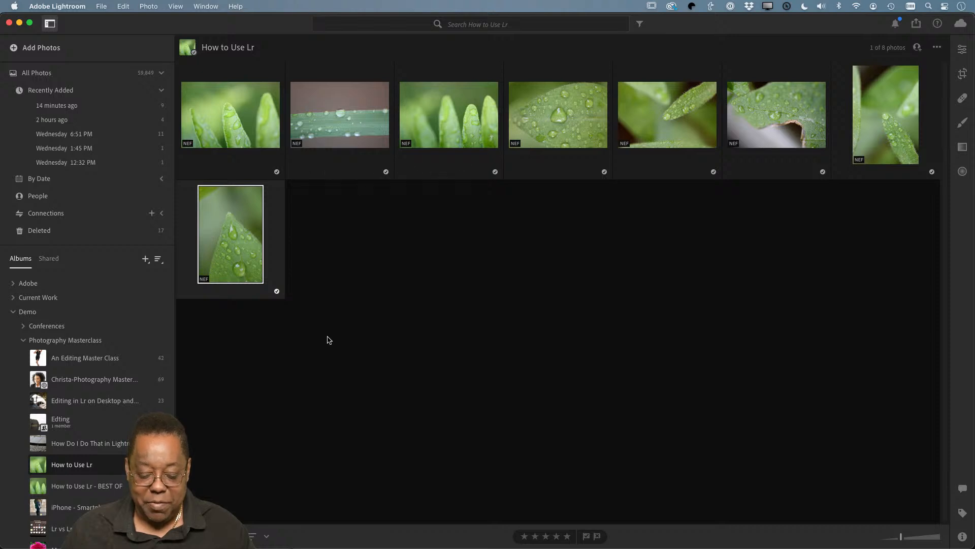
{"action": "key", "text": "d"}
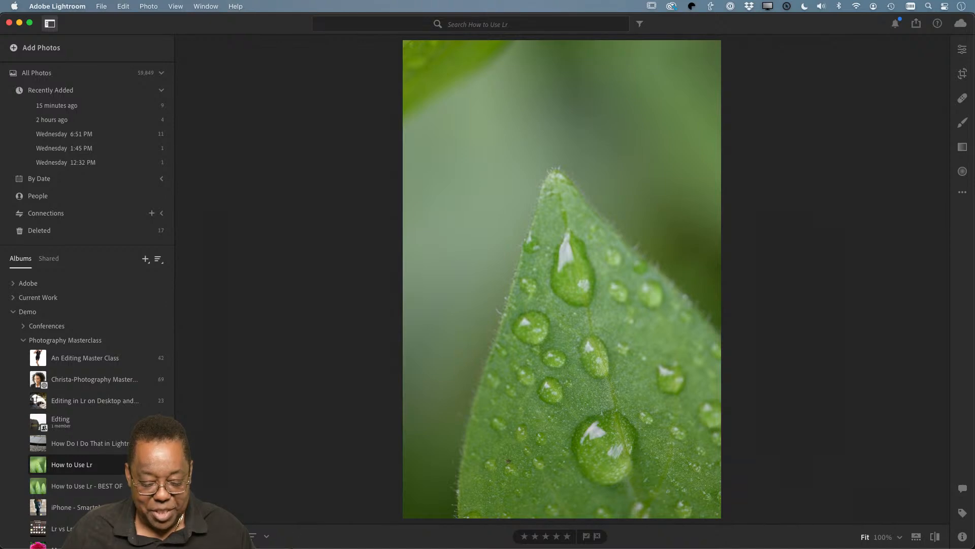
{"action": "left_click", "coordinate": [176, 6]}
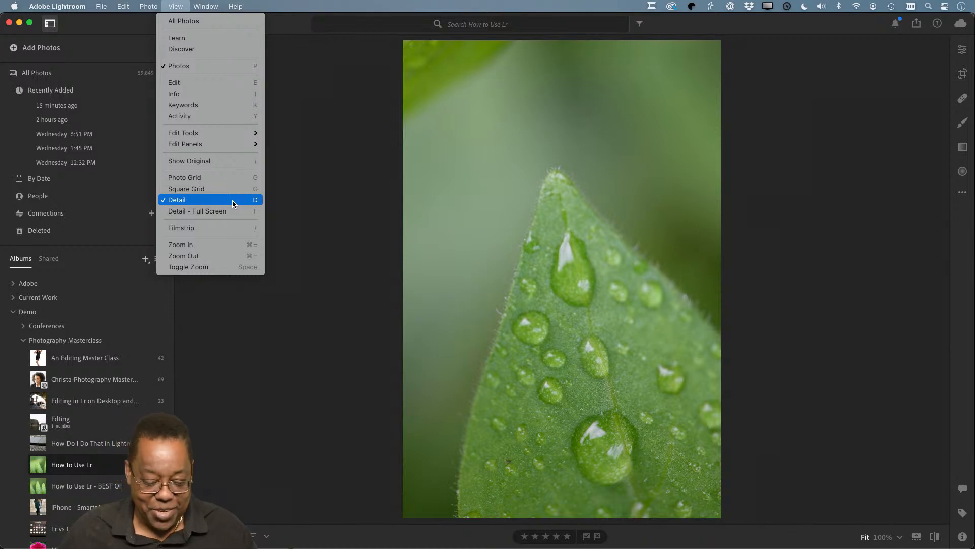
{"action": "left_click", "coordinate": [293, 169]}
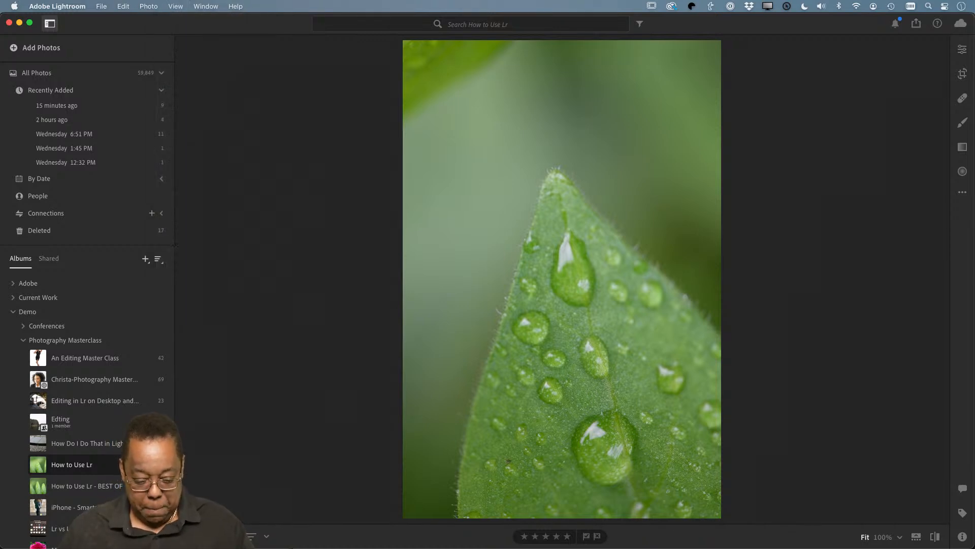
{"action": "left_click", "coordinate": [251, 537]}
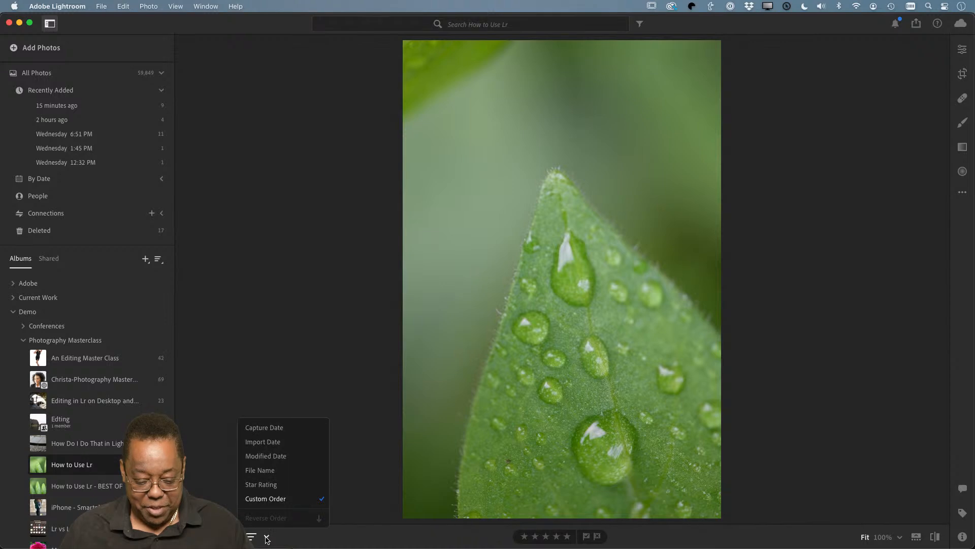
{"action": "left_click", "coordinate": [342, 384]}
Show the How to Use Lr album in Square Grid view and enlarge its thumbnails to the maximum size
{"action": "key", "text": "g"}
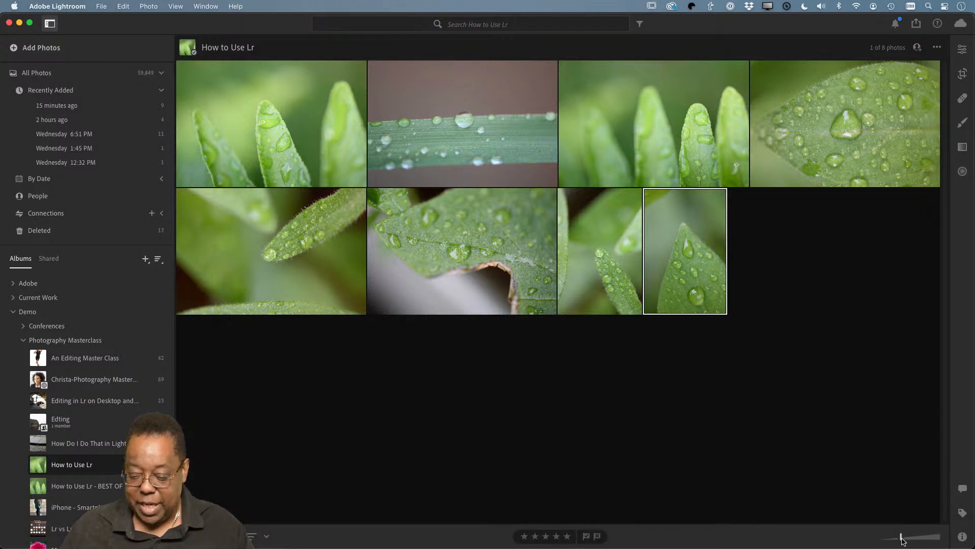
{"action": "mouse_move", "coordinate": [902, 538]}
{"action": "left_mouse_down"}
{"action": "mouse_move", "coordinate": [924, 537]}
{"action": "mouse_move", "coordinate": [910, 539]}
{"action": "left_mouse_up"}
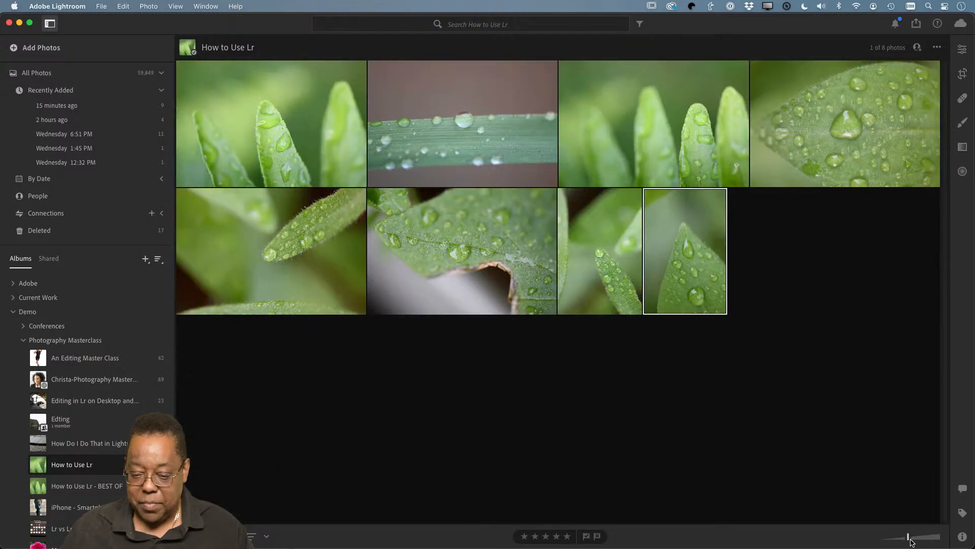
{"action": "left_click", "coordinate": [203, 536]}
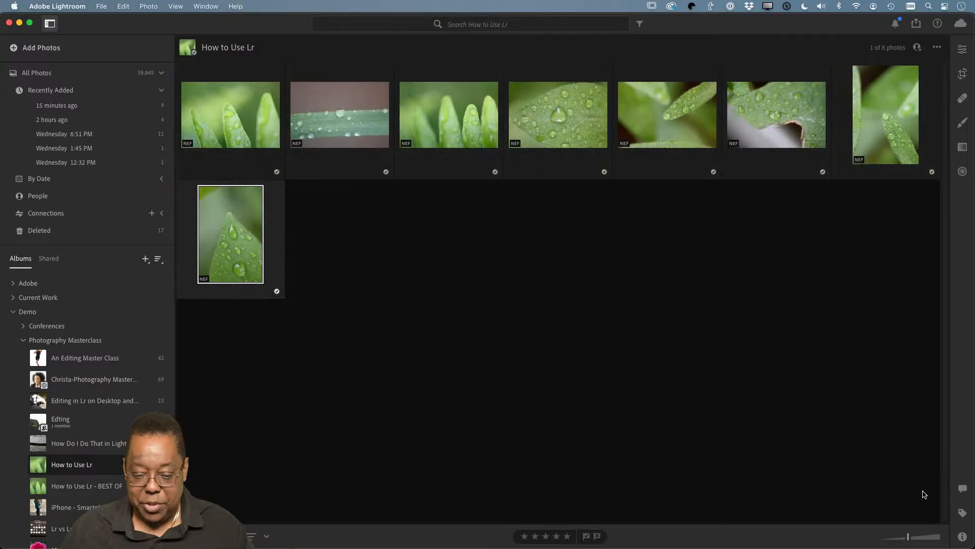
{"action": "left_click_drag", "start_coordinate": [908, 539], "coordinate": [940, 534]}
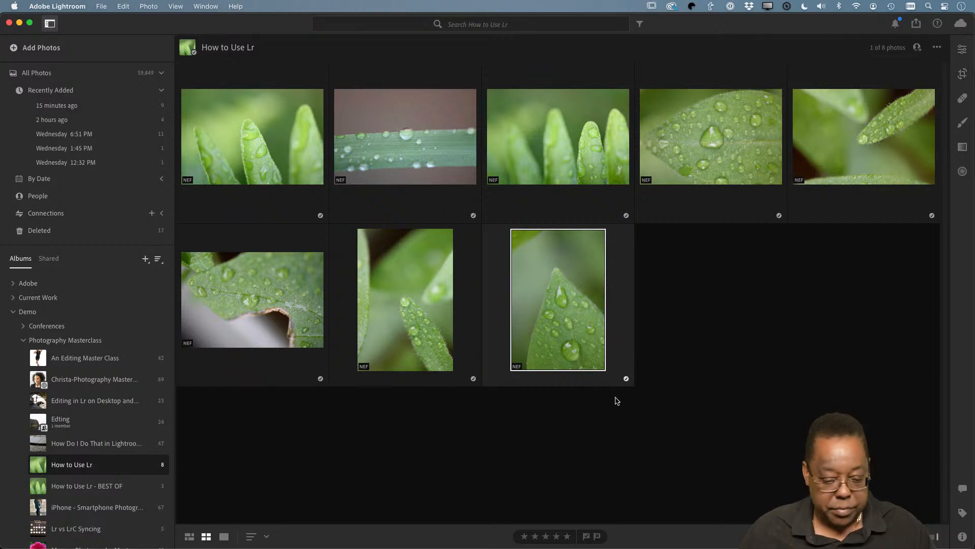
Compare the enlarged Photo Grid and Square Grid with the Detail view, and review the album's sort options
{"action": "left_click", "coordinate": [192, 539]}
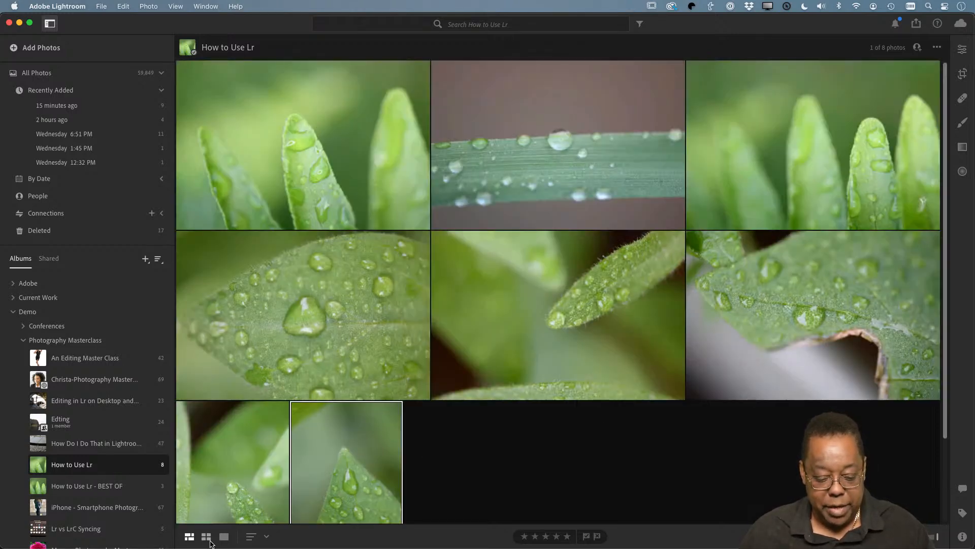
{"action": "left_click", "coordinate": [206, 537]}
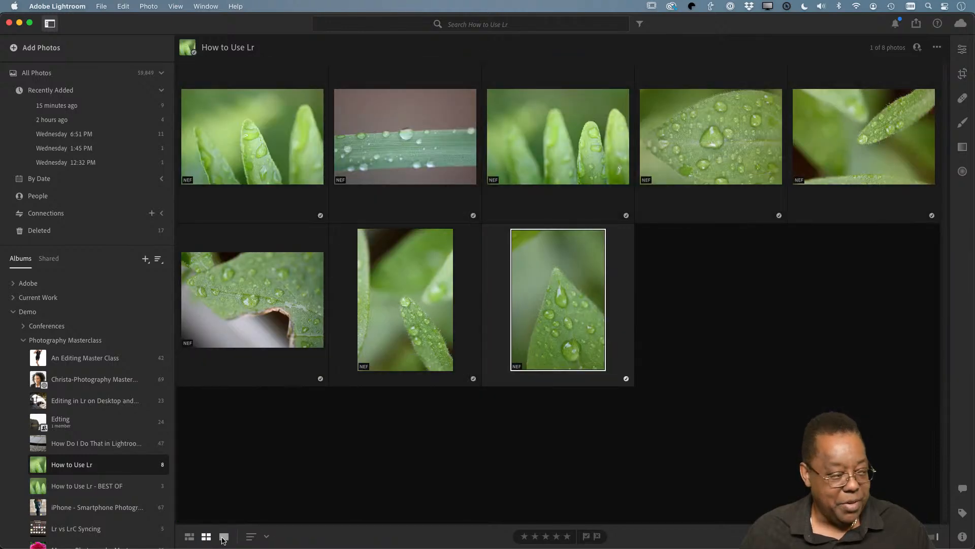
{"action": "left_click", "coordinate": [223, 538]}
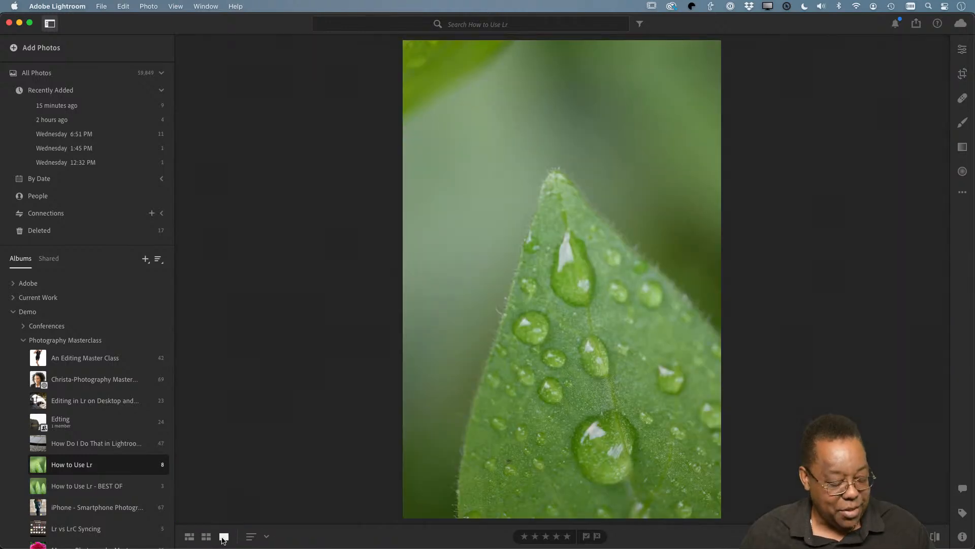
{"action": "left_click", "coordinate": [262, 538]}
{"action": "left_click", "coordinate": [429, 483]}
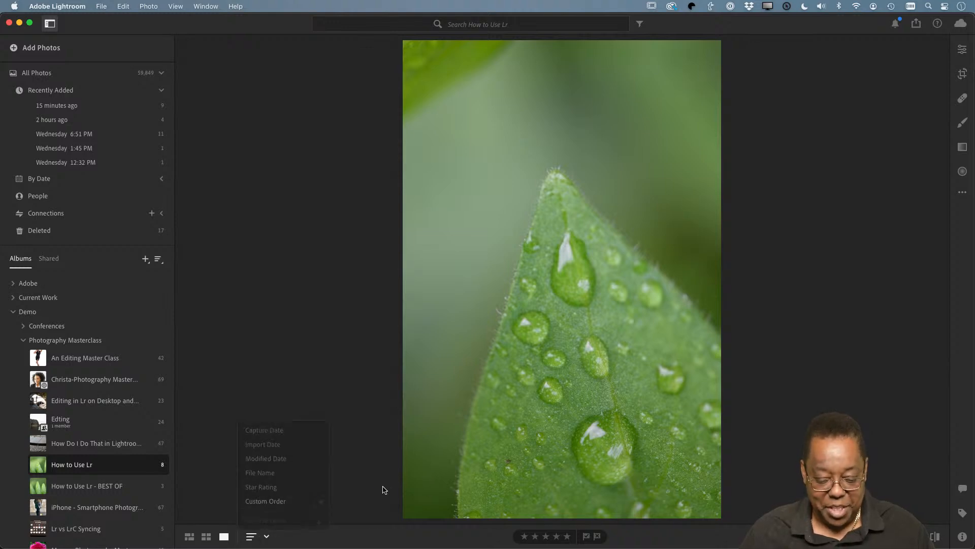
Show the How to Use Lr album in Photo Grid, Square Grid and Detail view in turn
{"action": "left_click", "coordinate": [175, 7]}
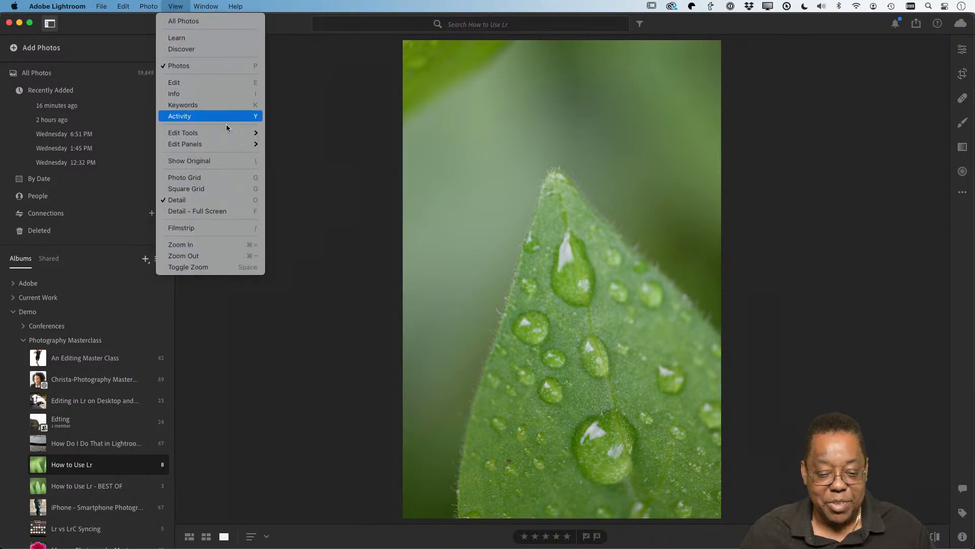
{"action": "left_click", "coordinate": [239, 177]}
{"action": "left_click", "coordinate": [178, 6]}
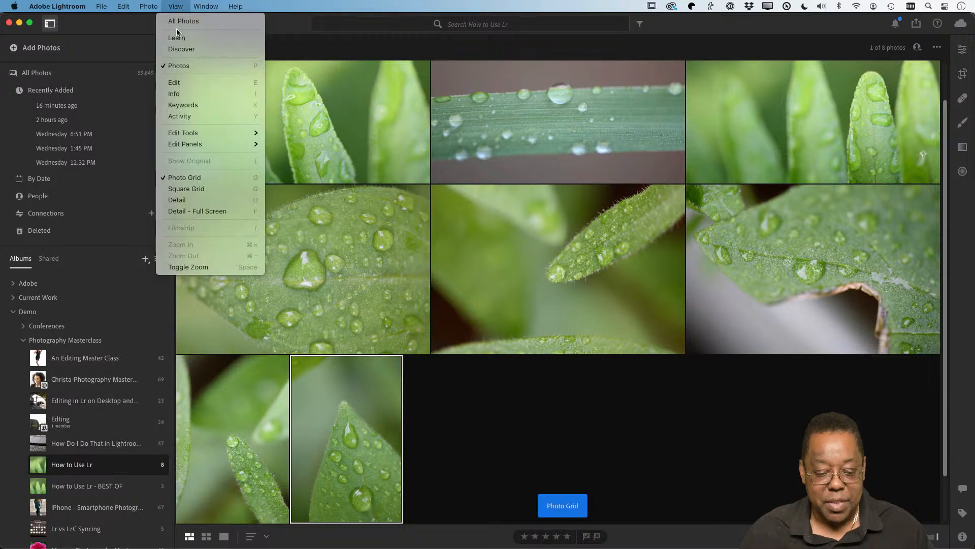
{"action": "left_click", "coordinate": [202, 188]}
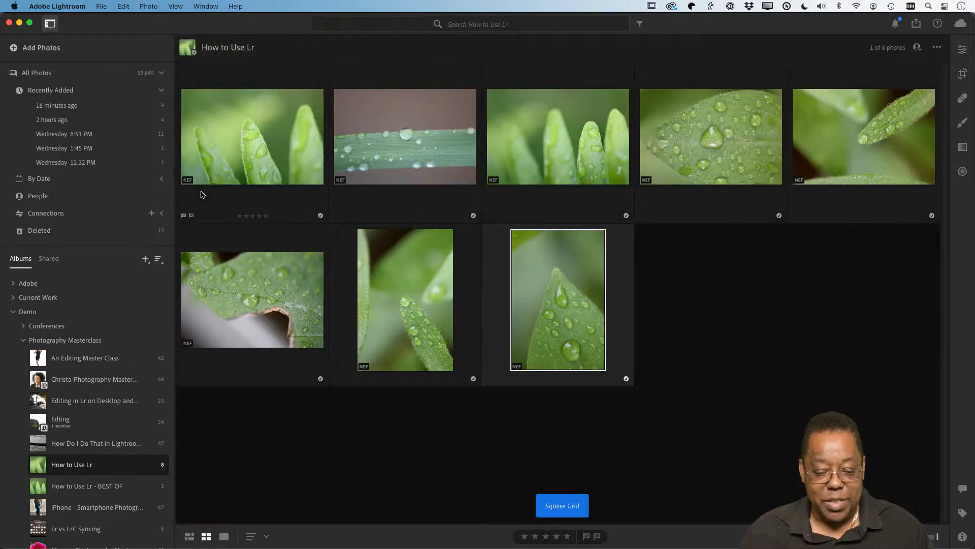
{"action": "left_click", "coordinate": [149, 6]}
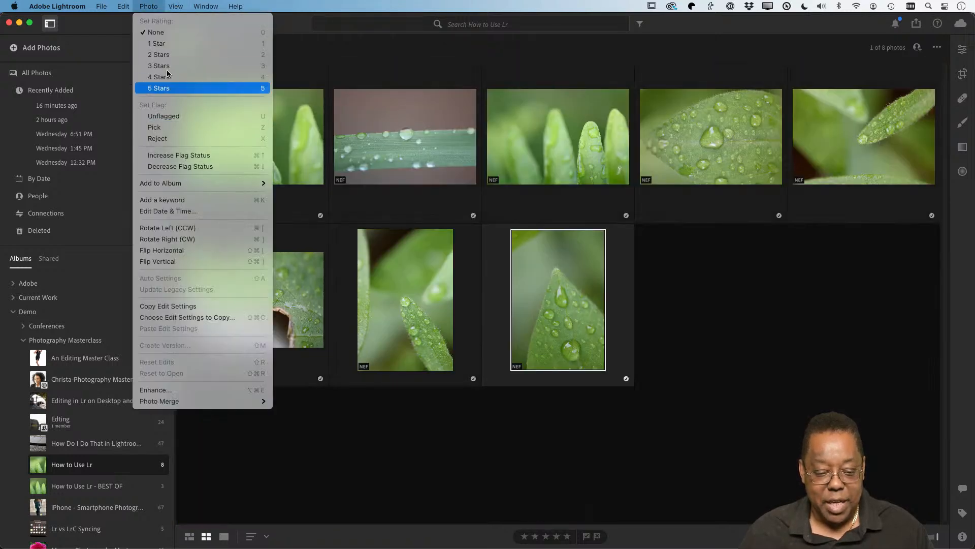
{"action": "mouse_move", "coordinate": [175, 6]}
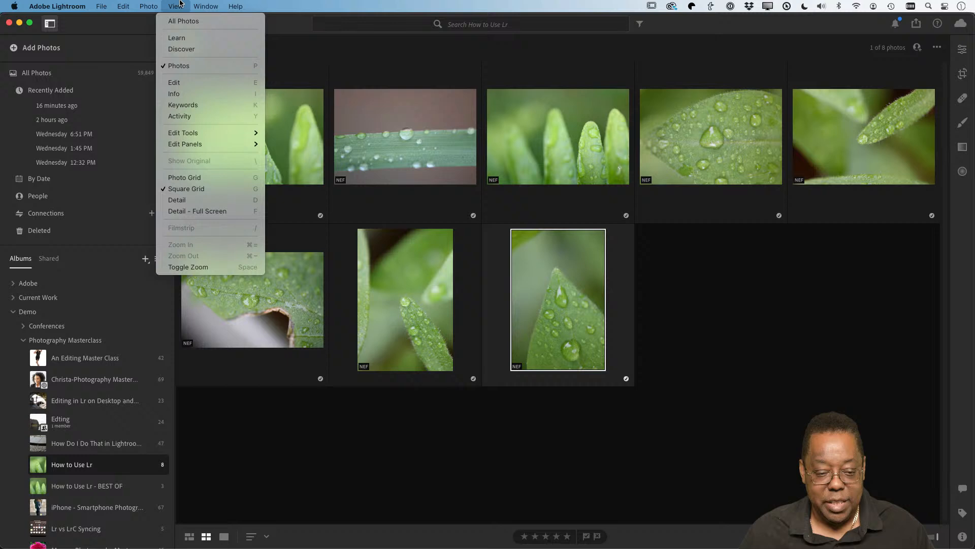
{"action": "left_click", "coordinate": [214, 203]}
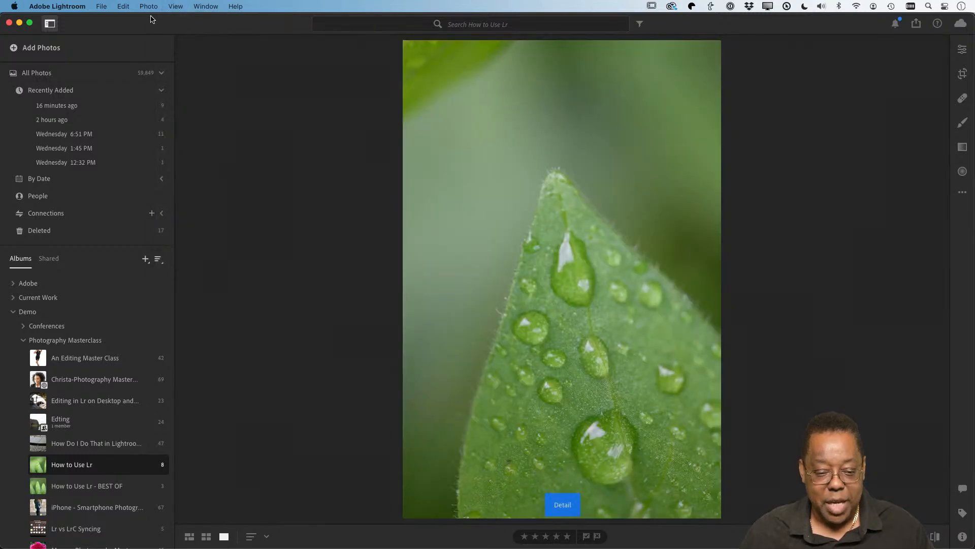
View the selected leaf photo in full-screen Detail, and return to the album's Square Grid with thumbnails at maximum size
{"action": "left_click", "coordinate": [150, 6]}
{"action": "left_click", "coordinate": [153, 4]}
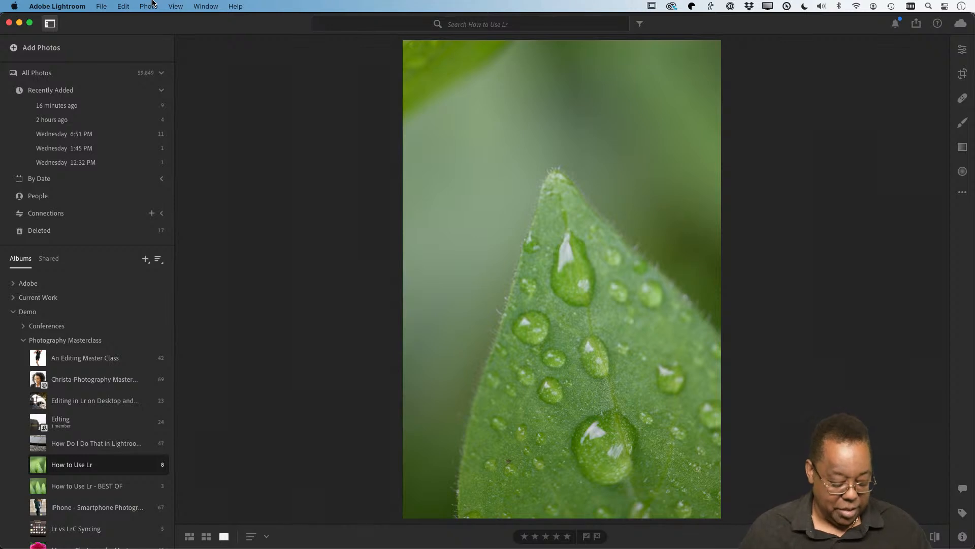
{"action": "key", "text": "f"}
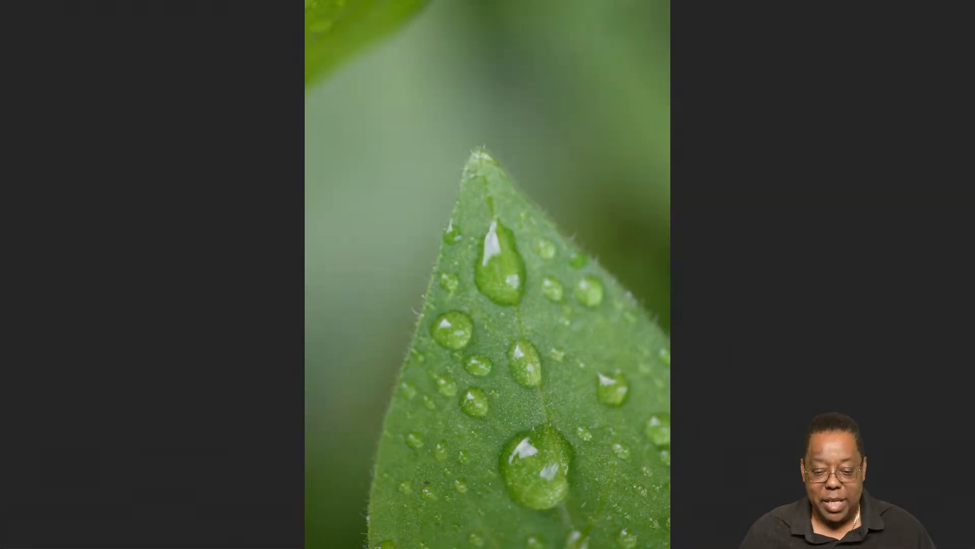
{"action": "key", "text": "f"}
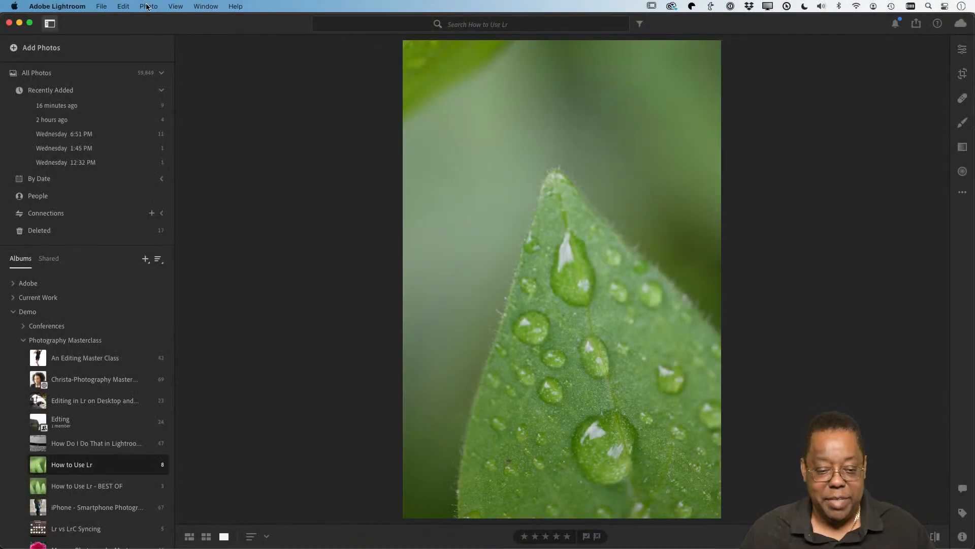
{"action": "left_click", "coordinate": [179, 7]}
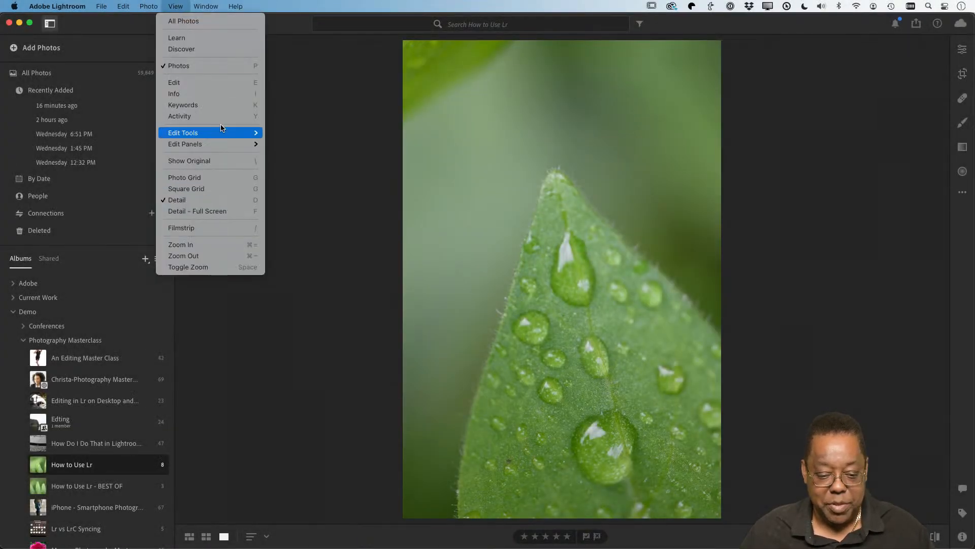
{"action": "left_click", "coordinate": [212, 213]}
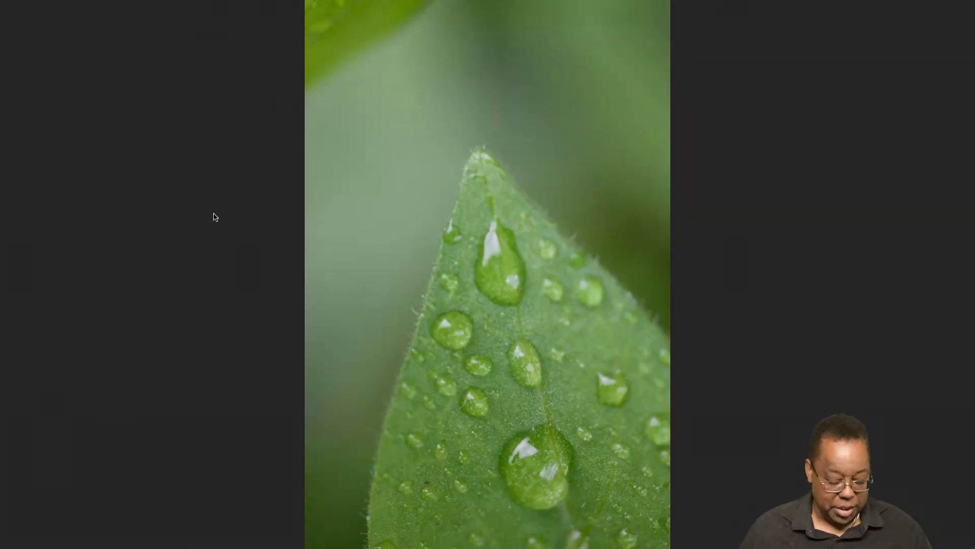
{"action": "key", "text": "Escape"}
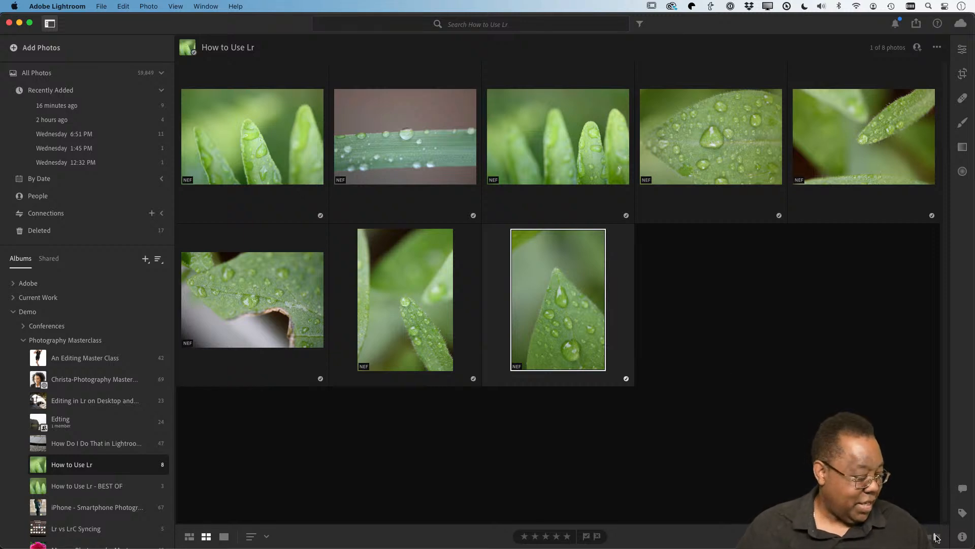
{"action": "mouse_move", "coordinate": [936, 537]}
{"action": "left_mouse_down"}
{"action": "mouse_move", "coordinate": [902, 537]}
{"action": "mouse_move", "coordinate": [942, 536]}
{"action": "left_mouse_up"}
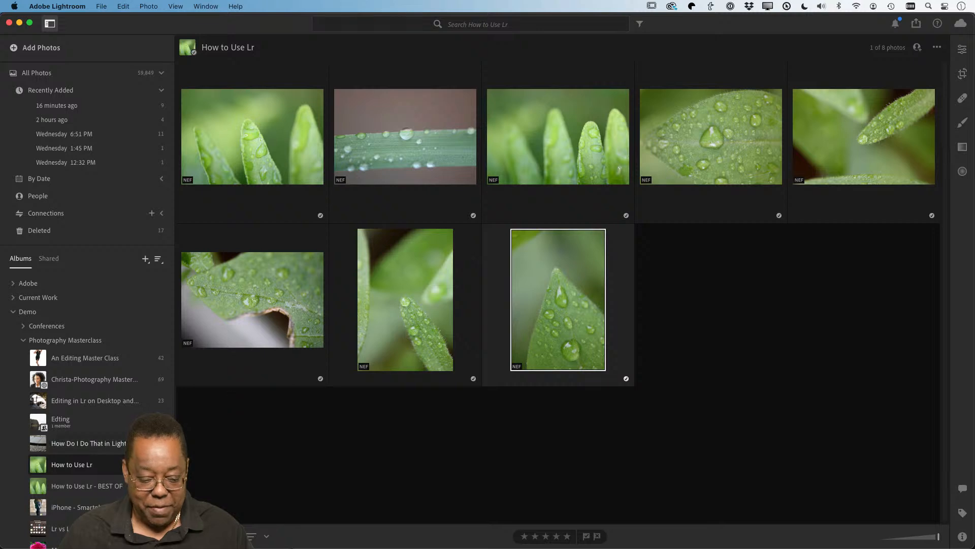
Rate all three photos in the How to Use Lr - BEST OF album five stars
{"action": "left_click", "coordinate": [142, 485]}
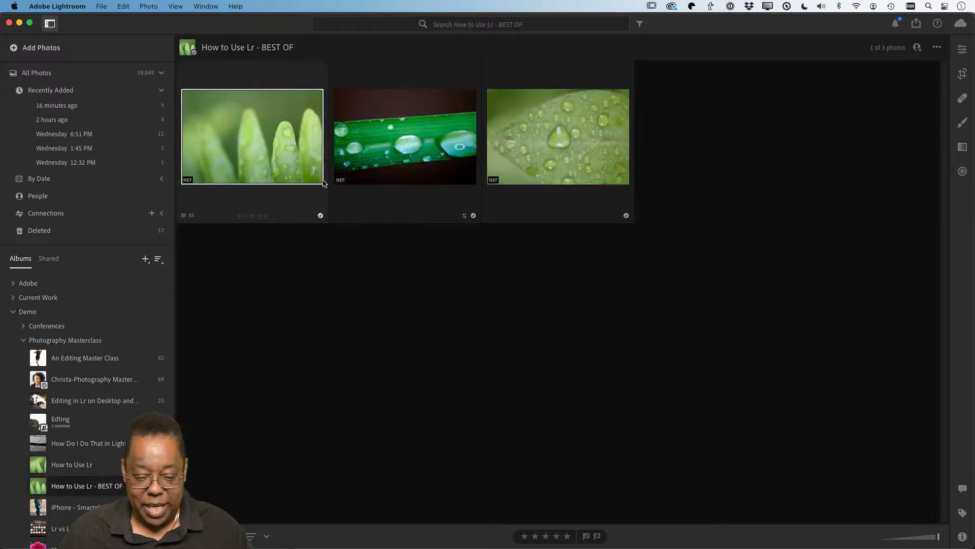
{"action": "left_click", "coordinate": [529, 144], "text": "shift"}
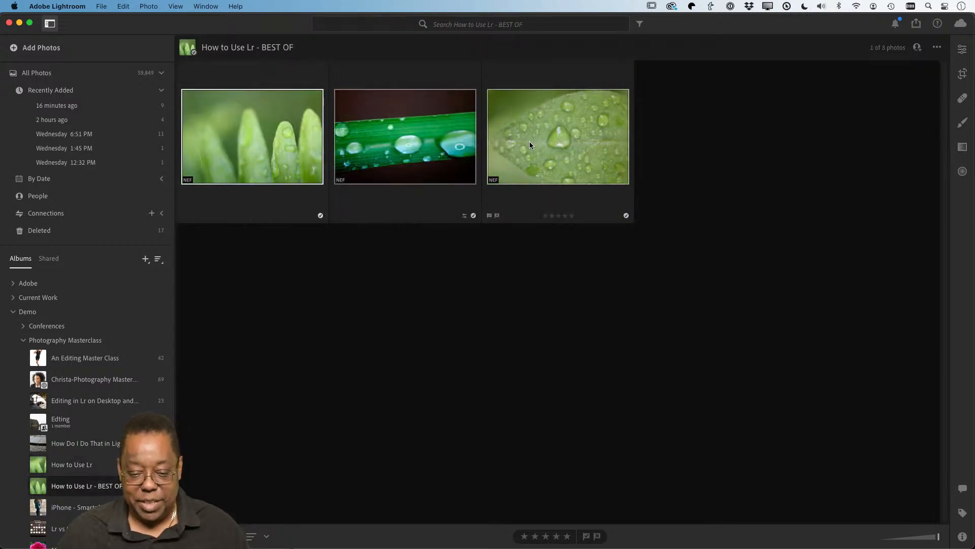
{"action": "left_click", "coordinate": [567, 537]}
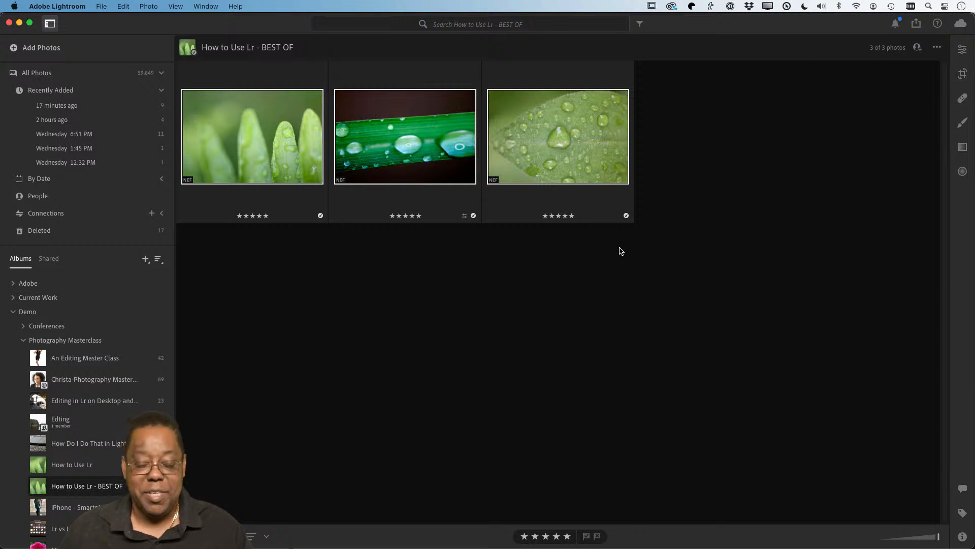
Rate the torn leaf photo in the How to Use Lr album two stars
{"action": "left_click", "coordinate": [94, 470]}
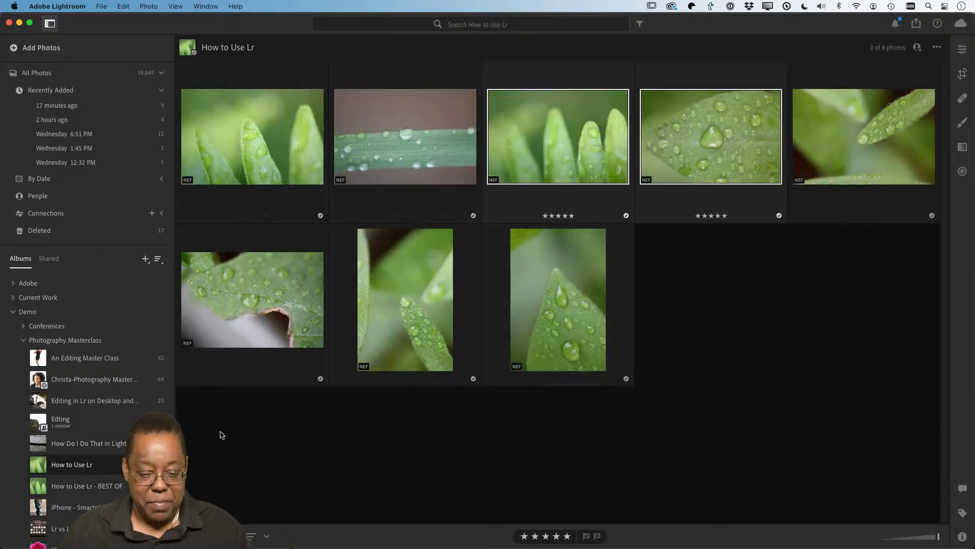
{"action": "left_click", "coordinate": [297, 319]}
{"action": "left_click", "coordinate": [524, 536]}
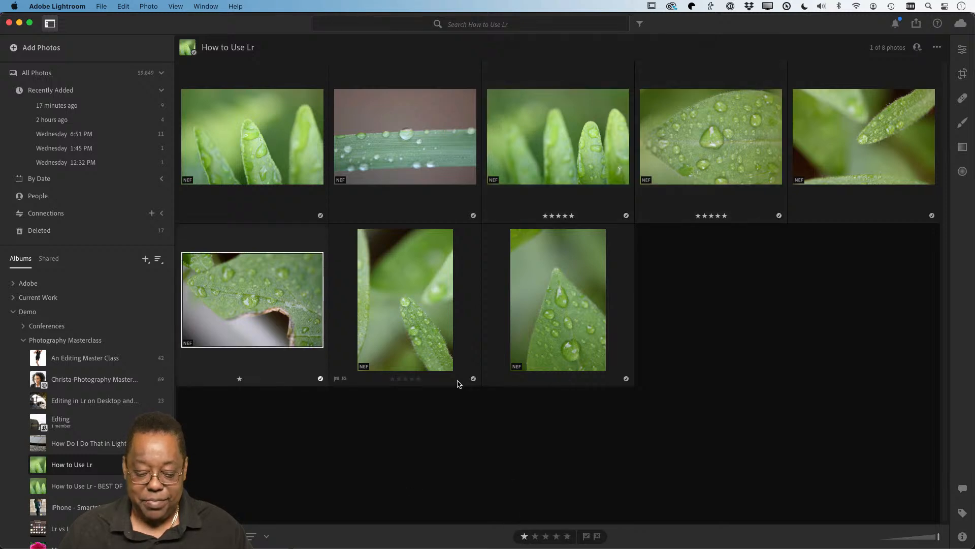
{"action": "left_click", "coordinate": [535, 535]}
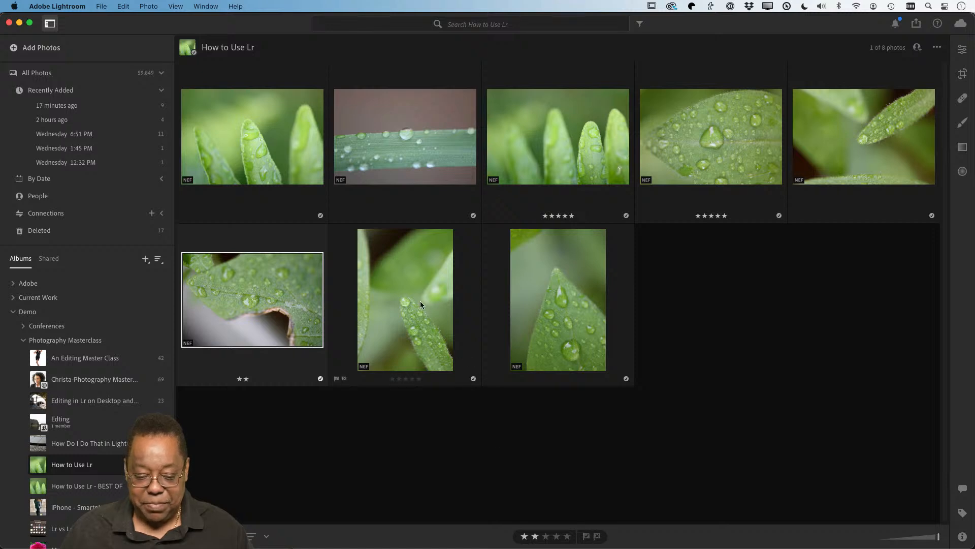
Try the Pick and Reject flags on the five-star leaf photo with the large central droplet, and clear its flag
{"action": "left_click", "coordinate": [372, 147]}
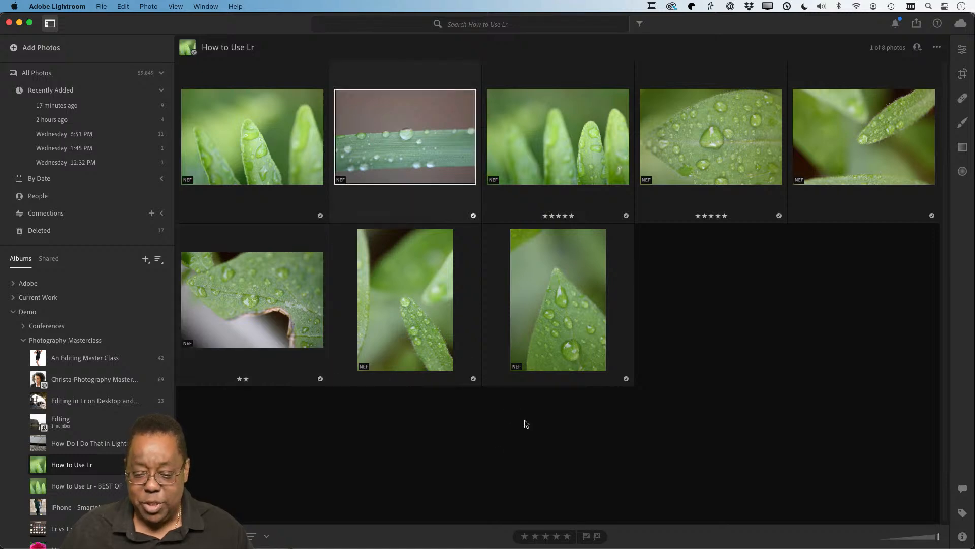
{"action": "left_click", "coordinate": [565, 147]}
{"action": "left_click", "coordinate": [727, 157]}
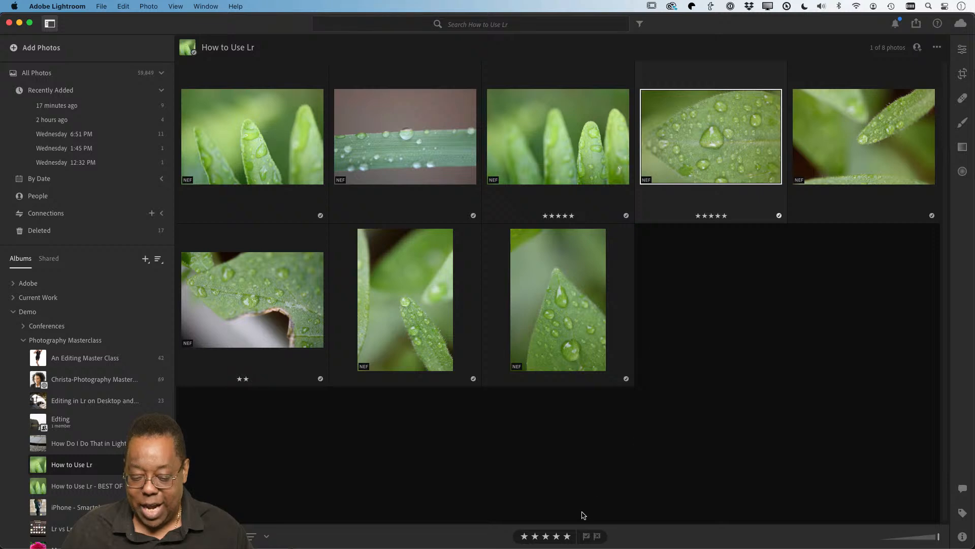
{"action": "left_click", "coordinate": [586, 536]}
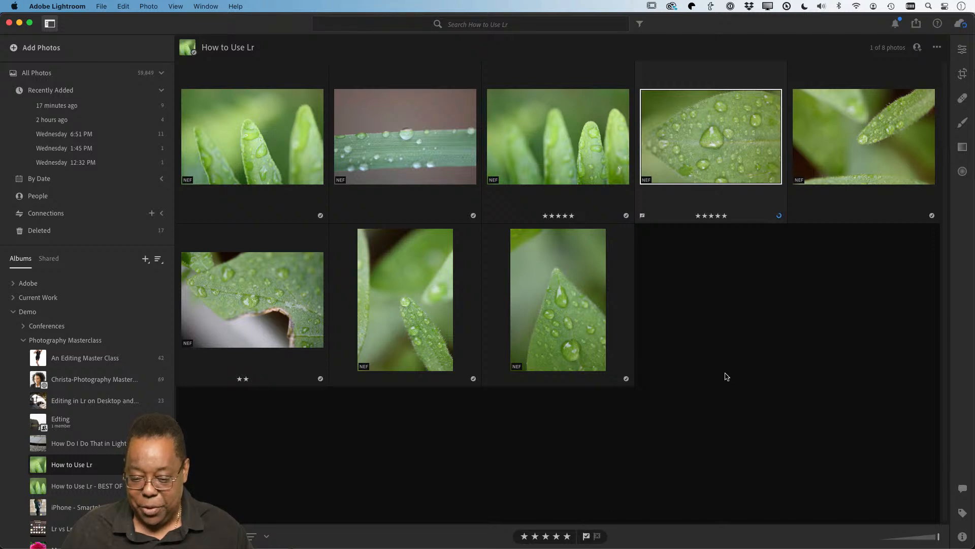
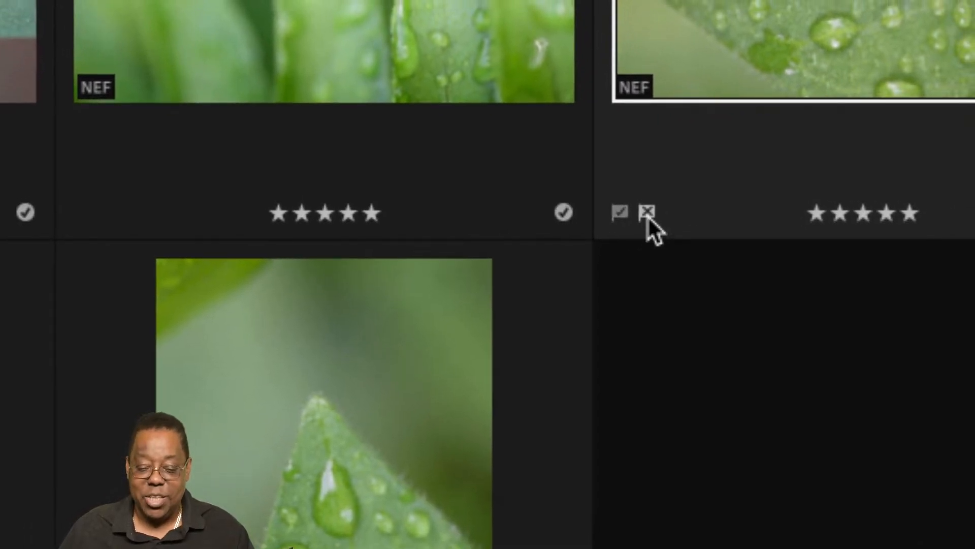
{"action": "left_click", "coordinate": [647, 213]}
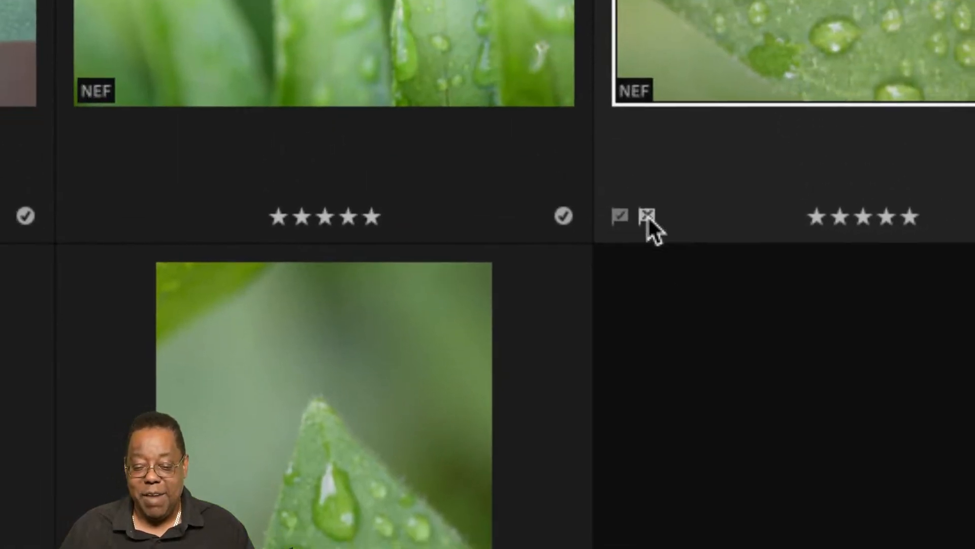
{"action": "left_click", "coordinate": [647, 216]}
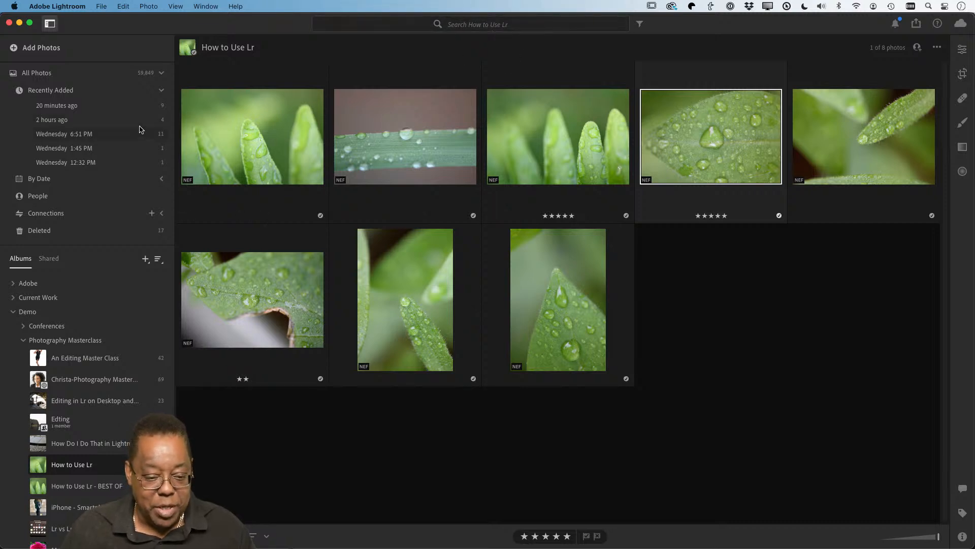
Show All Photos, go to the start of the grid, and select the first bike photo and a doll portrait in turn
{"action": "left_click", "coordinate": [77, 76]}
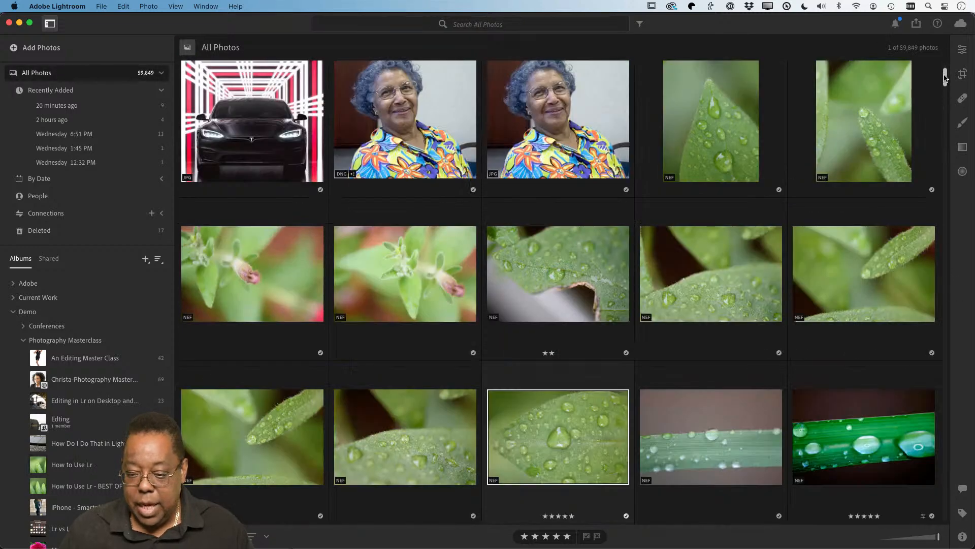
{"action": "left_click_drag", "start_coordinate": [945, 79], "coordinate": [946, 52]}
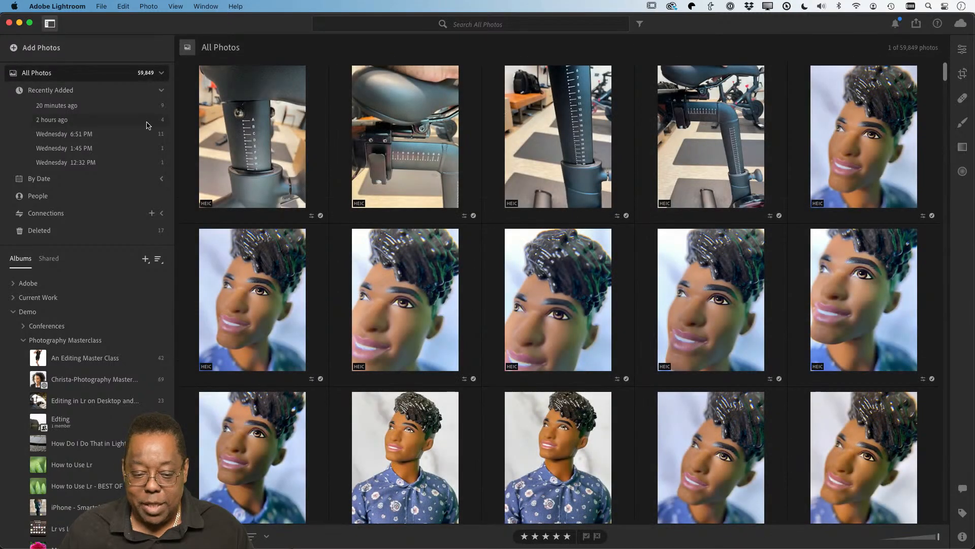
{"action": "left_click", "coordinate": [252, 131]}
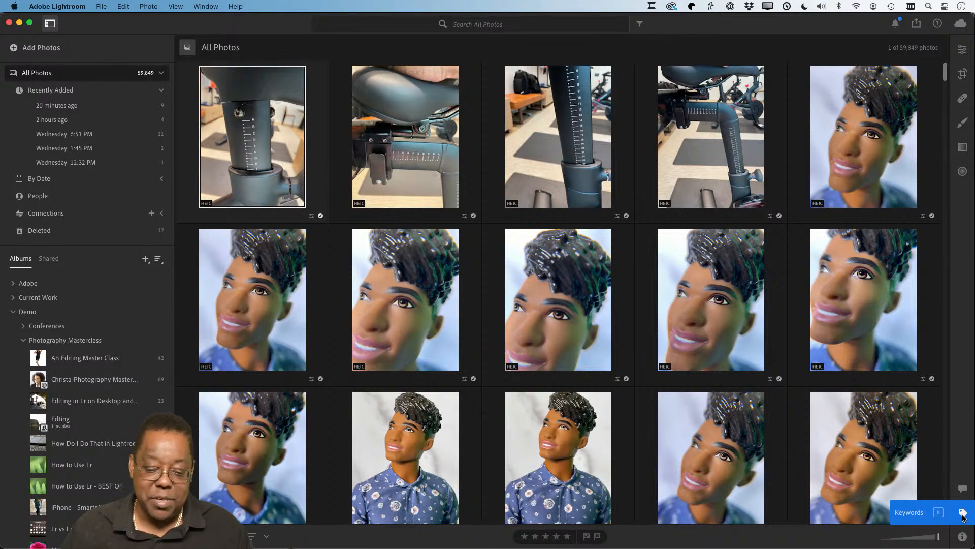
{"action": "left_click", "coordinate": [688, 329]}
{"action": "left_click", "coordinate": [688, 329]}
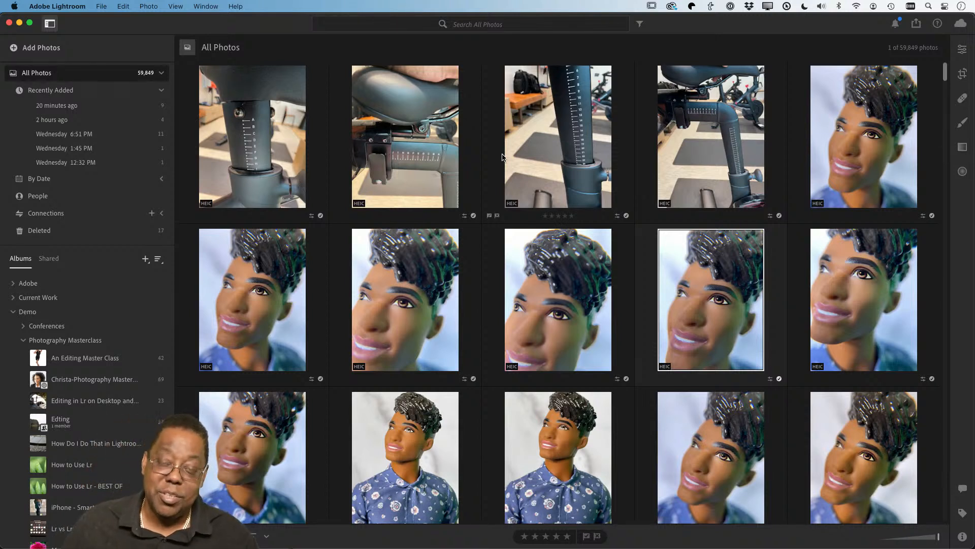
Search All Photos for "waterfall" and browse the matching photos
{"action": "left_click", "coordinate": [483, 24]}
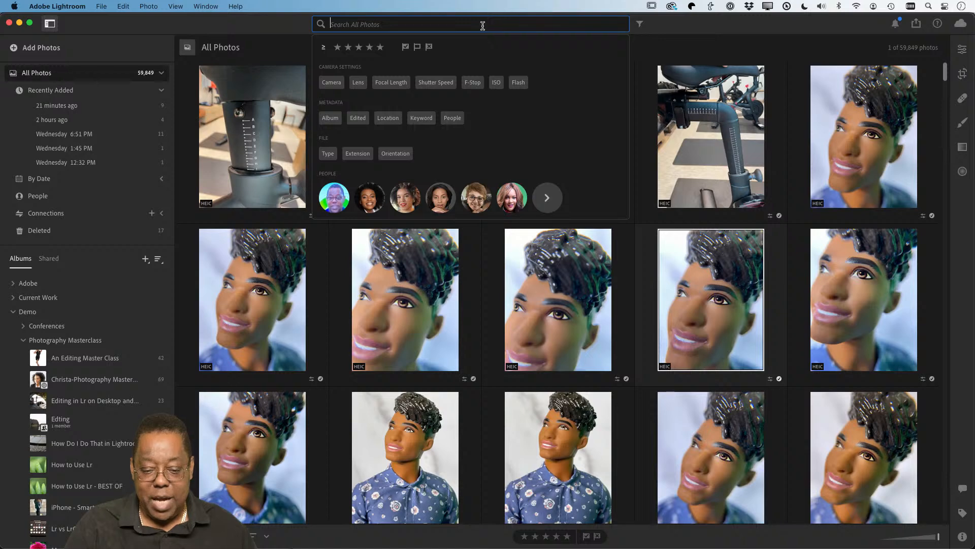
{"action": "type", "text": "waterfa"}
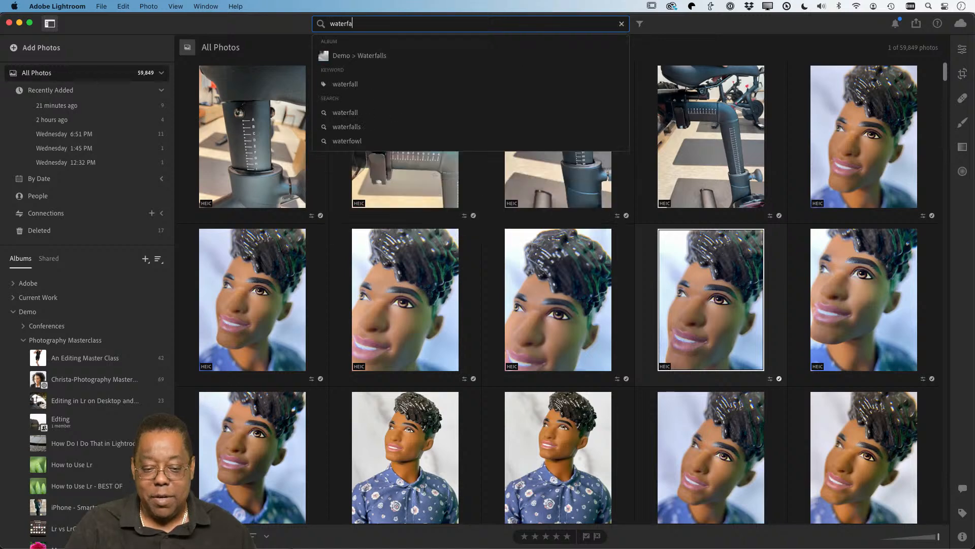
{"action": "type", "text": "ll"}
{"action": "key", "text": "Return"}
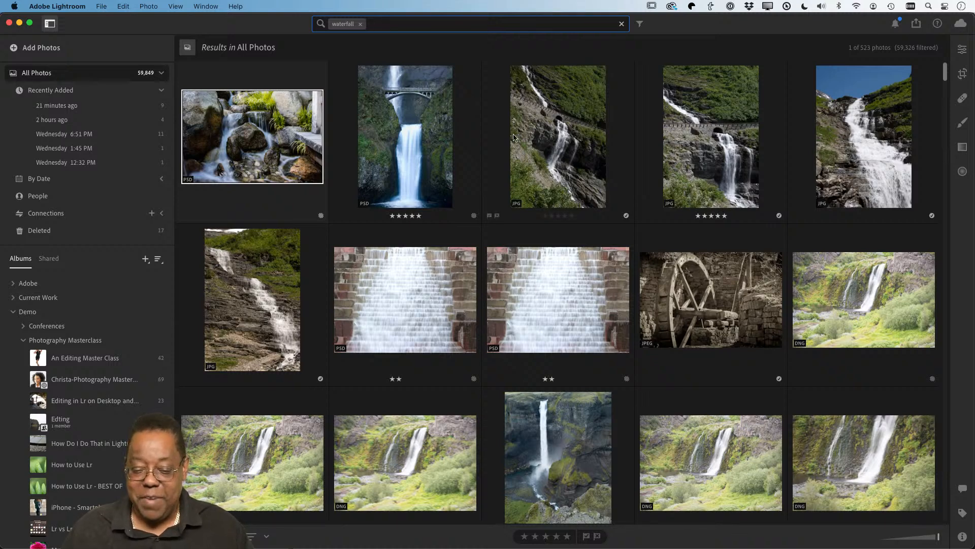
{"action": "scroll", "coordinate": [537, 167], "scroll_direction": "down", "scroll_amount": 3}
{"action": "scroll", "coordinate": [537, 168], "scroll_direction": "down", "scroll_amount": 12}
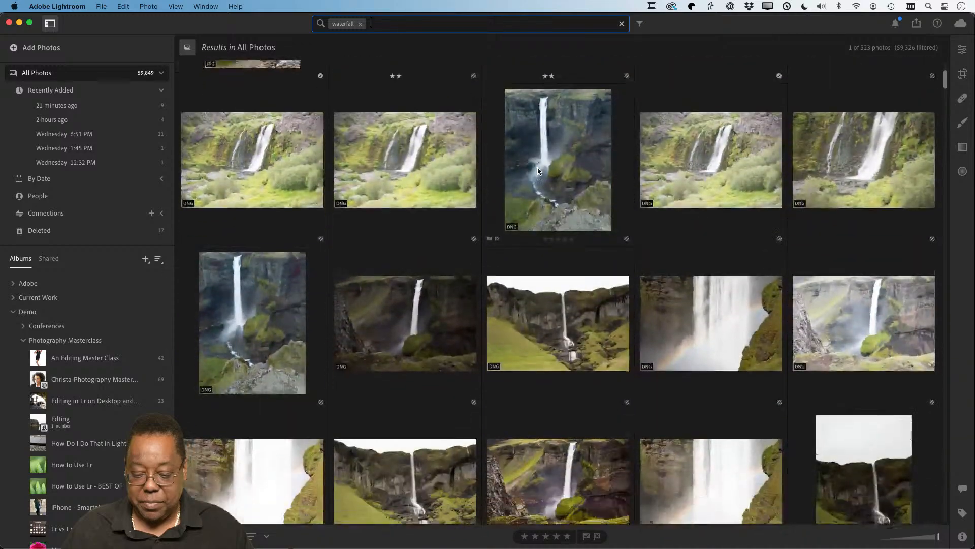
{"action": "scroll", "coordinate": [537, 171], "scroll_direction": "down", "scroll_amount": 12}
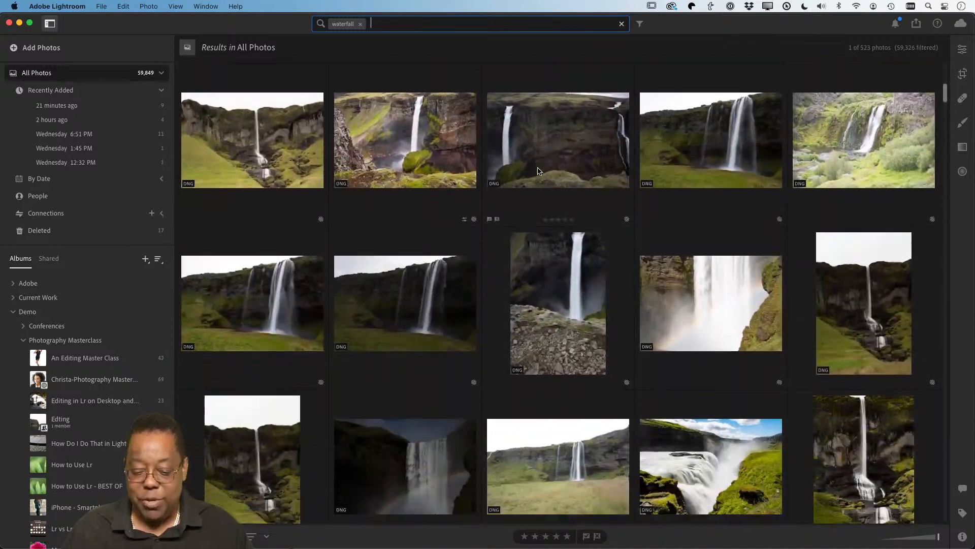
{"action": "scroll", "coordinate": [537, 168], "scroll_direction": "up", "scroll_amount": 3}
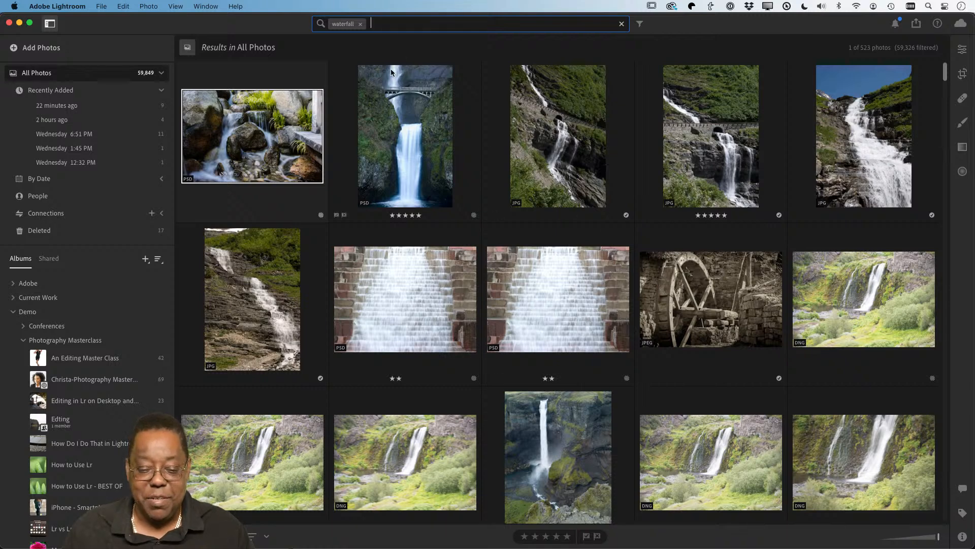
Clear the "waterfall" search from All Photos and view the search suggestions for ratings, flags, camera settings, metadata and people
{"action": "left_click", "coordinate": [360, 24]}
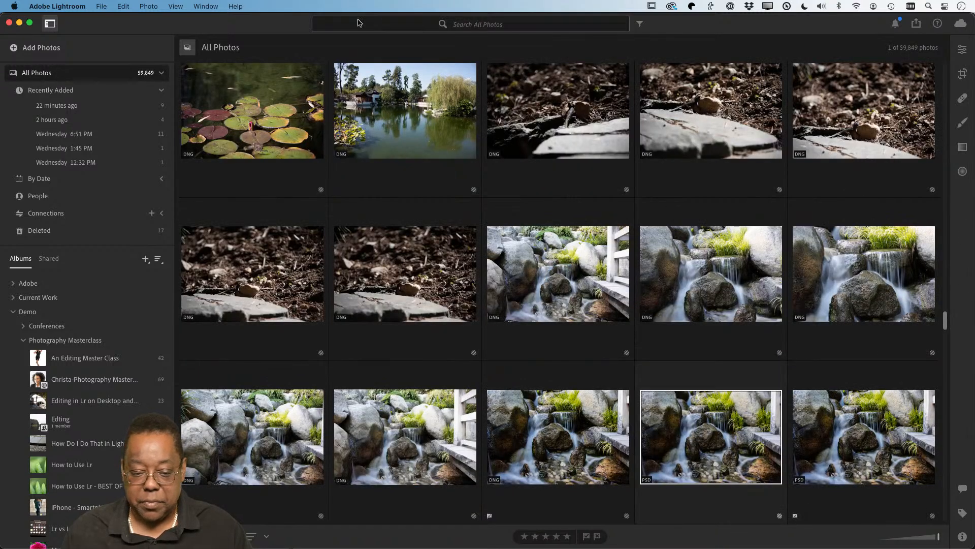
{"action": "left_click", "coordinate": [393, 24]}
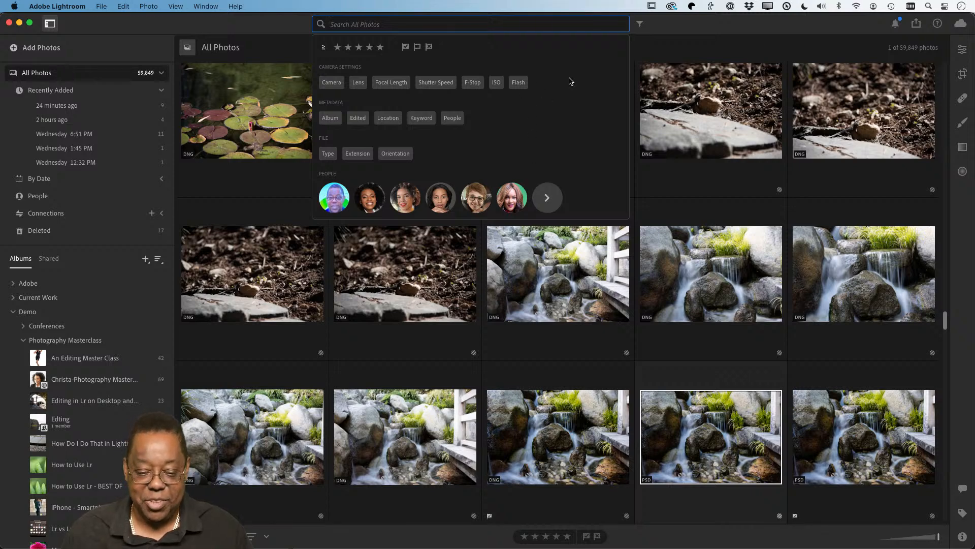
{"action": "left_click", "coordinate": [706, 25]}
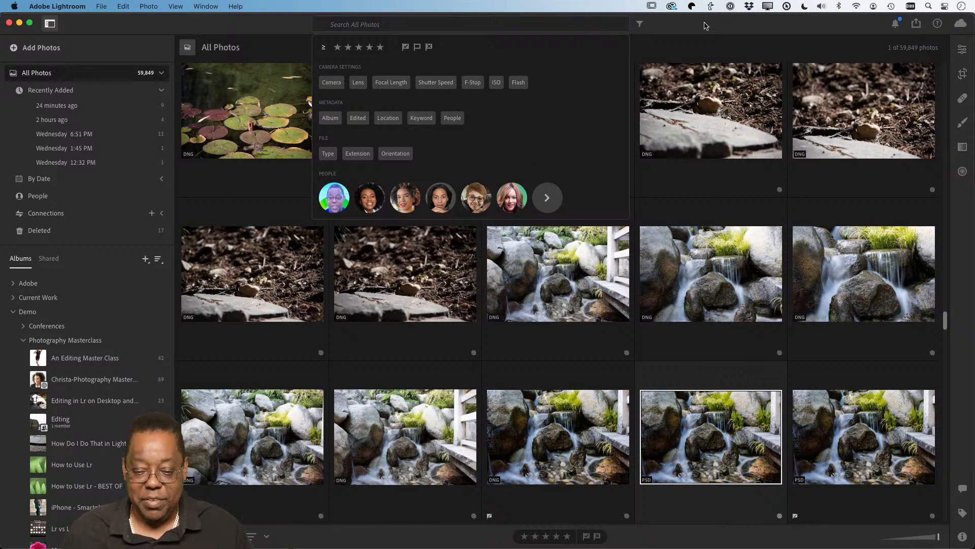
Show the filter options for All Photos, browse the list of cameras to filter by, and hide the filters without choosing one
{"action": "left_click", "coordinate": [639, 26]}
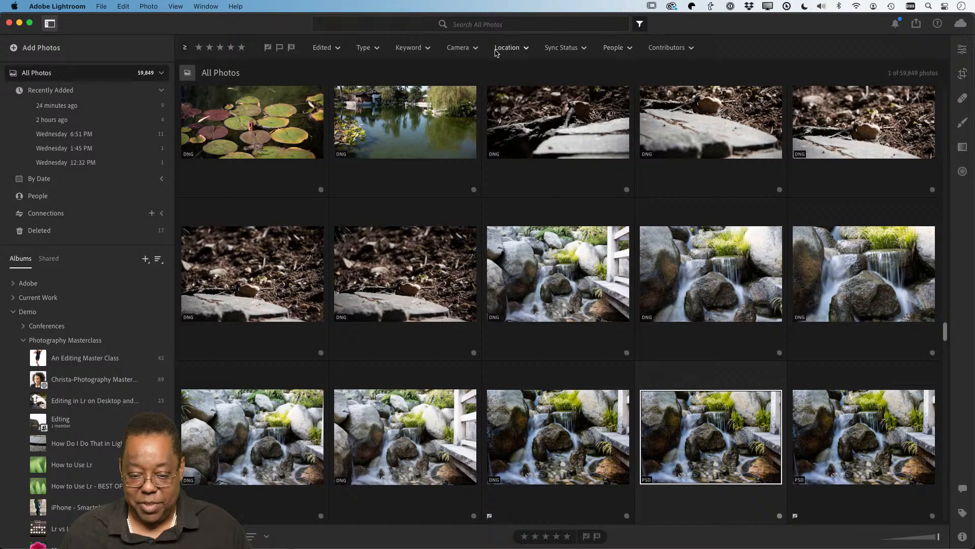
{"action": "left_click", "coordinate": [476, 48]}
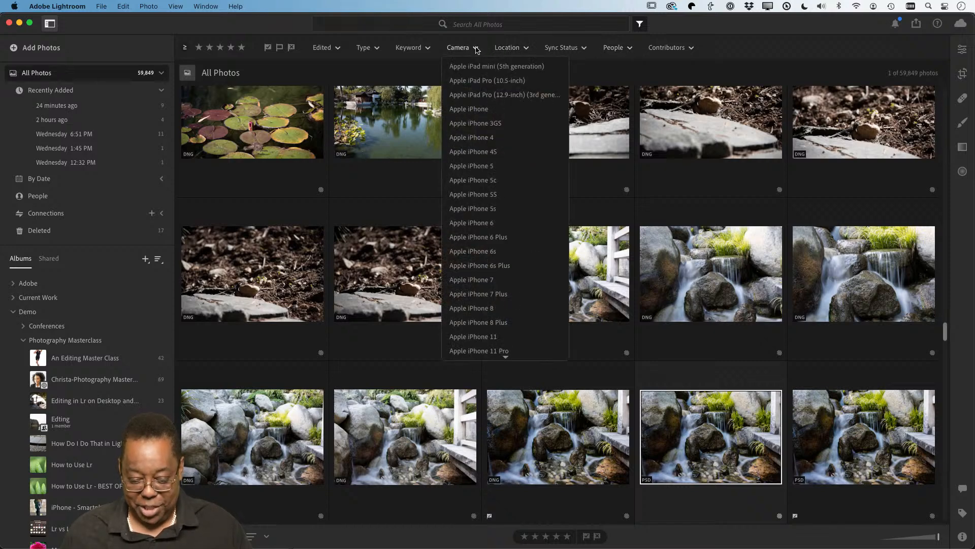
{"action": "scroll", "coordinate": [490, 406], "scroll_direction": "down", "scroll_amount": 10}
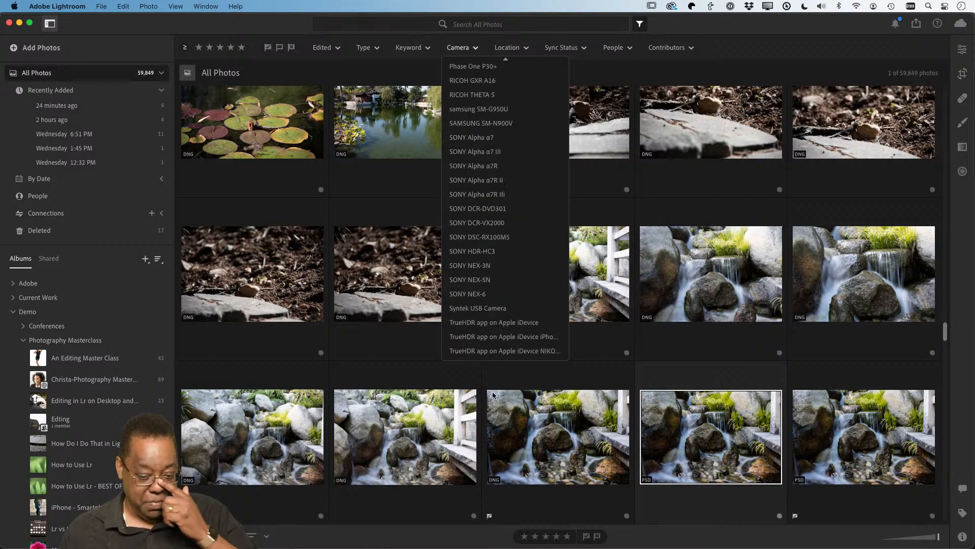
{"action": "scroll", "coordinate": [473, 69], "scroll_direction": "up", "scroll_amount": 5}
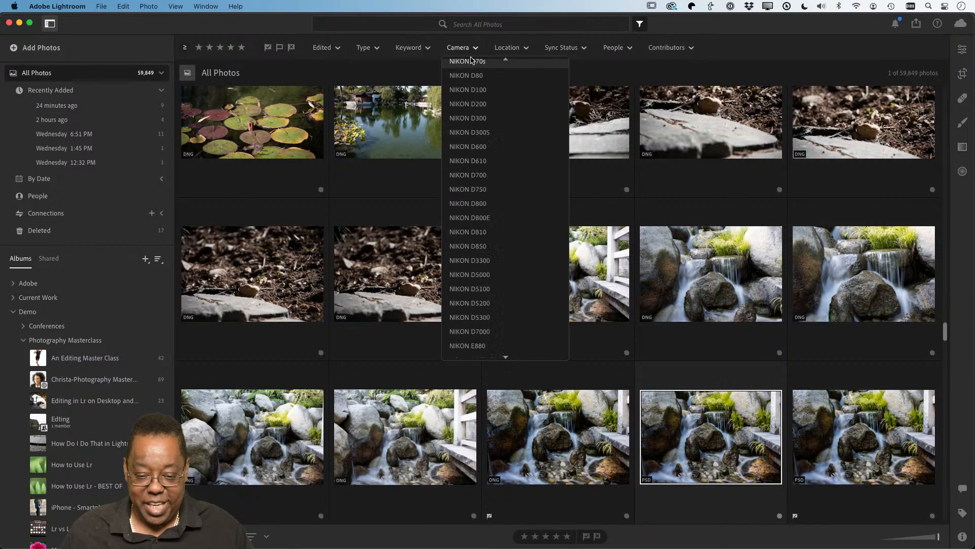
{"action": "scroll", "coordinate": [492, 367], "scroll_direction": "down", "scroll_amount": 5}
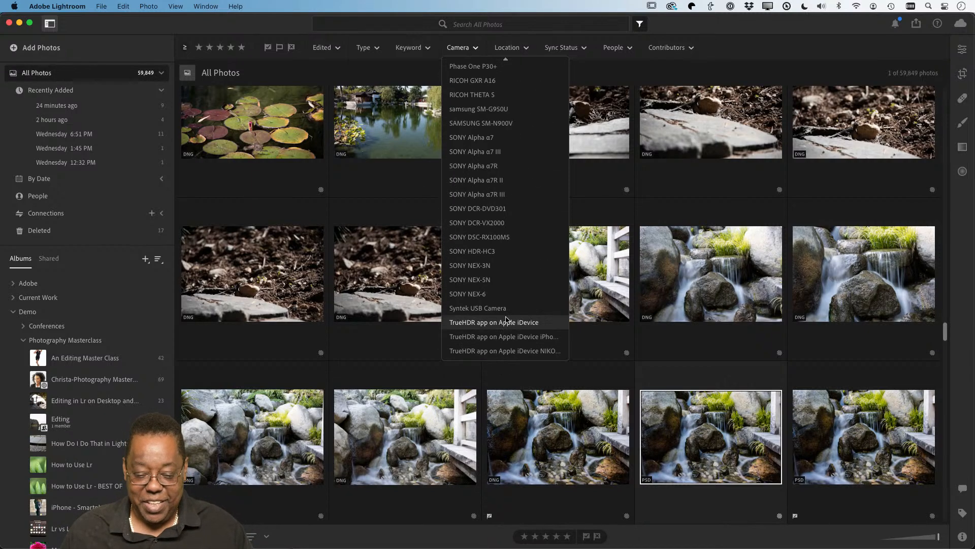
{"action": "scroll", "coordinate": [678, 51], "scroll_direction": "up", "scroll_amount": 20}
{"action": "left_click", "coordinate": [721, 44]}
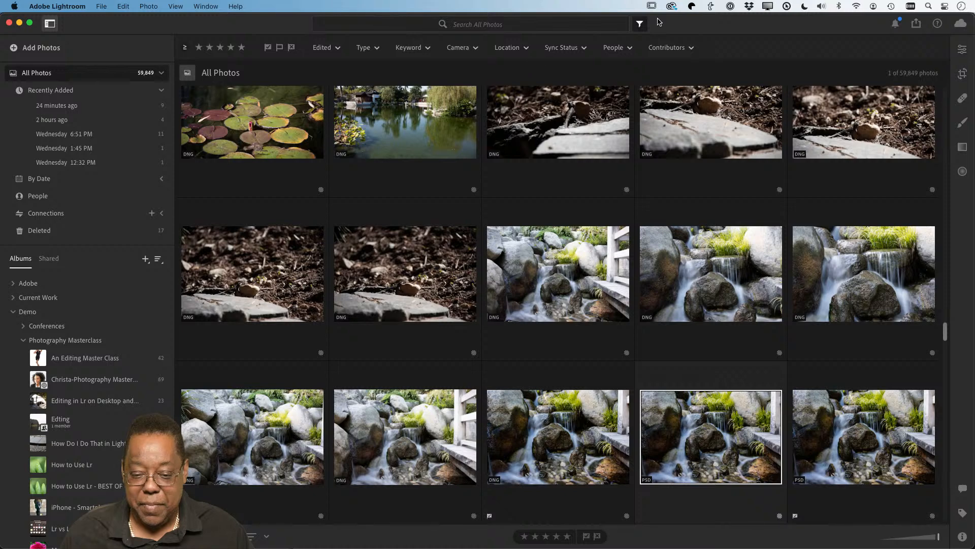
{"action": "left_click", "coordinate": [639, 24]}
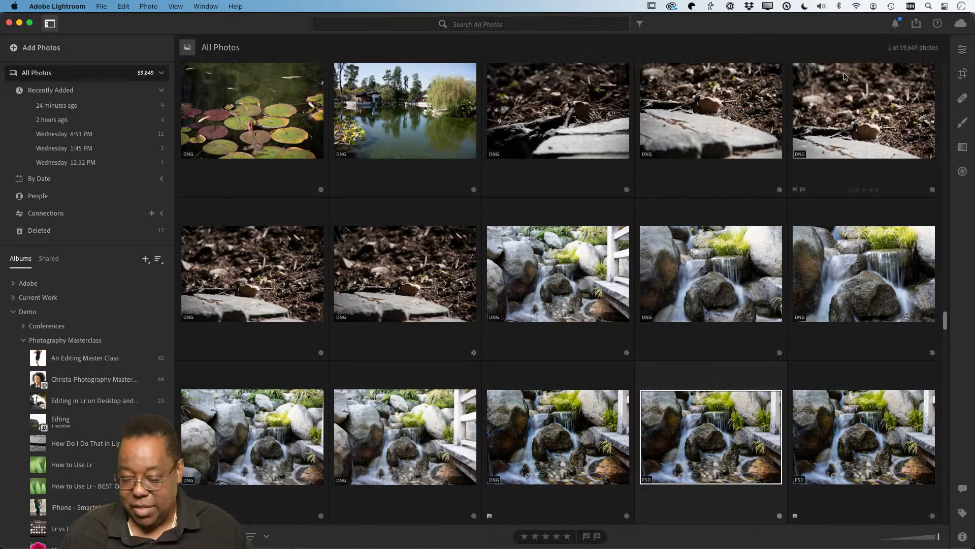
Go to the How to Use Lr album and open the five-star leaf photo with the large central droplet for editing
{"action": "left_click", "coordinate": [74, 486]}
{"action": "left_click", "coordinate": [75, 467]}
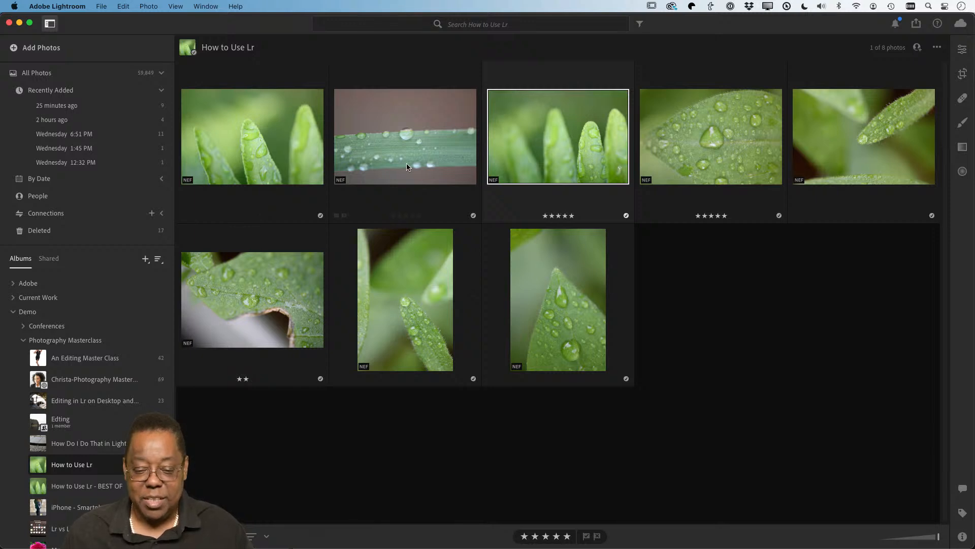
{"action": "key", "text": "Right"}
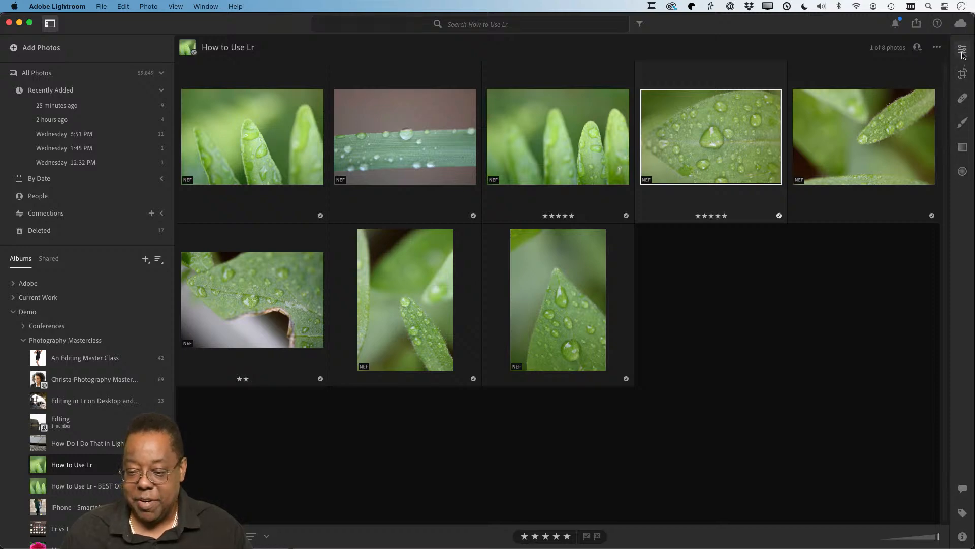
{"action": "left_click", "coordinate": [961, 61]}
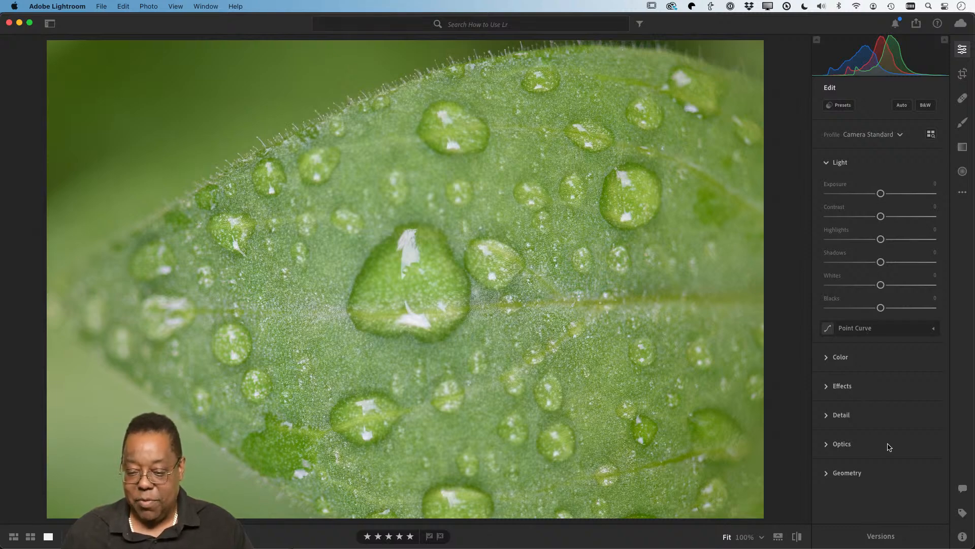
Compare the available color profiles on the leaf photo and set its profile to Adobe Landscape
{"action": "left_click", "coordinate": [878, 140]}
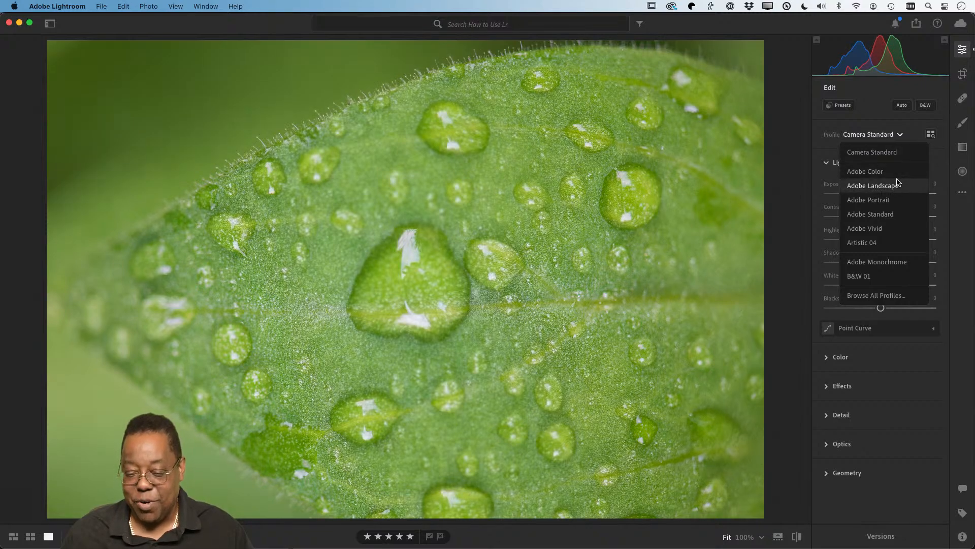
{"action": "left_click", "coordinate": [894, 149]}
{"action": "left_click", "coordinate": [893, 138]}
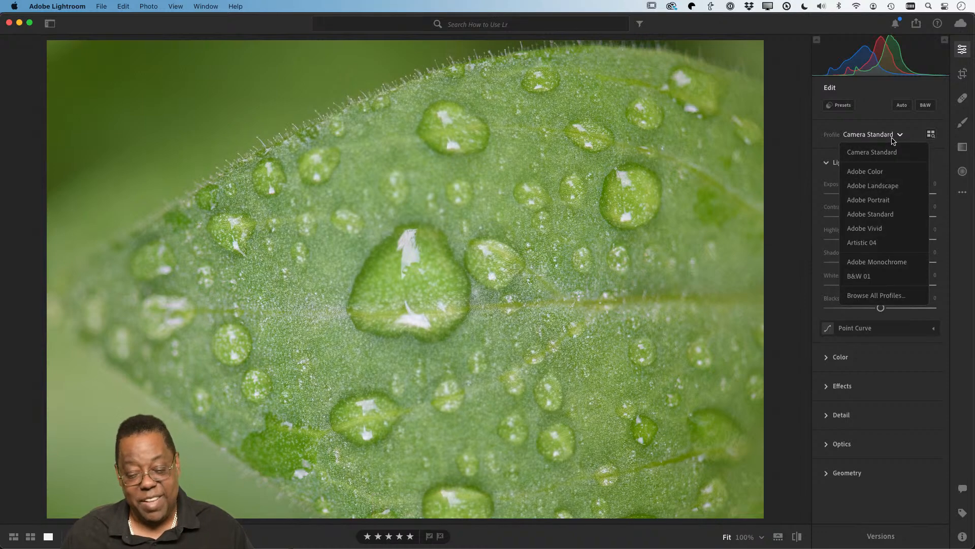
{"action": "left_click", "coordinate": [893, 140]}
{"action": "left_click", "coordinate": [893, 141]}
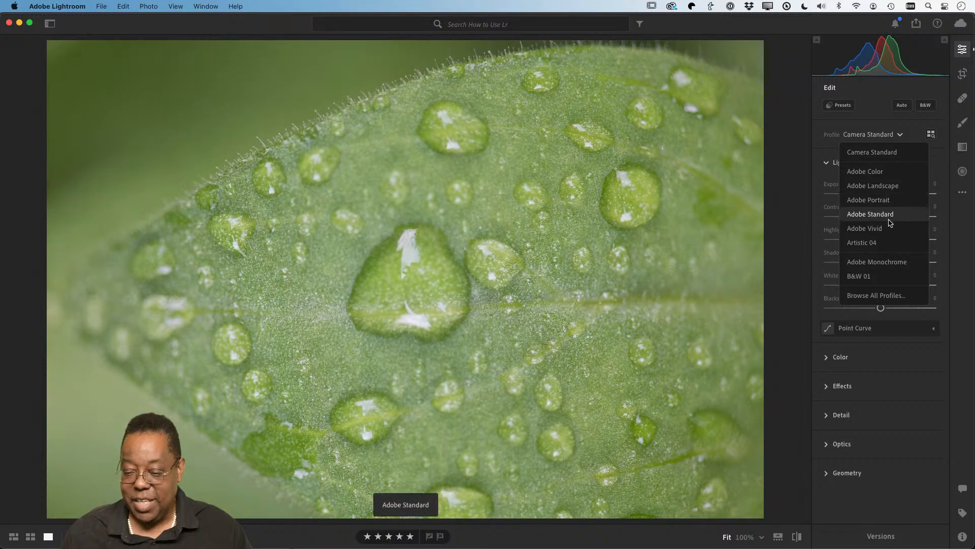
{"action": "left_click", "coordinate": [887, 185]}
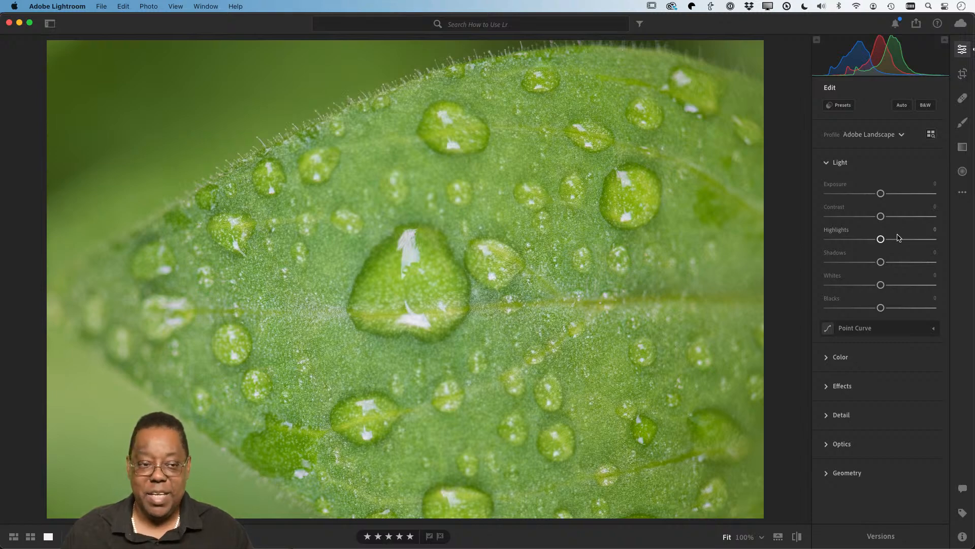
Apply the Auto adjustments to the leaf photo and raise its Exposure to -0.05
{"action": "left_click", "coordinate": [902, 106]}
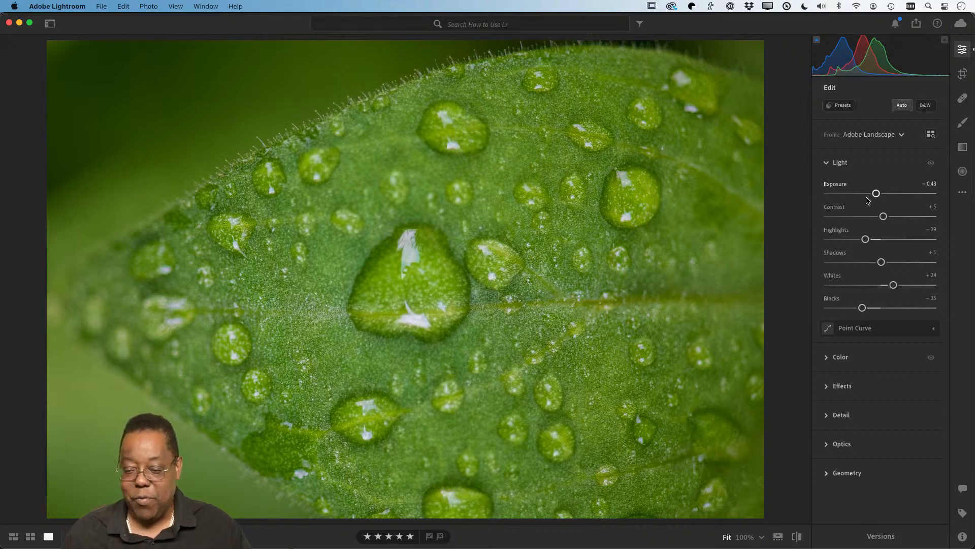
{"action": "left_click_drag", "start_coordinate": [878, 197], "coordinate": [881, 197]}
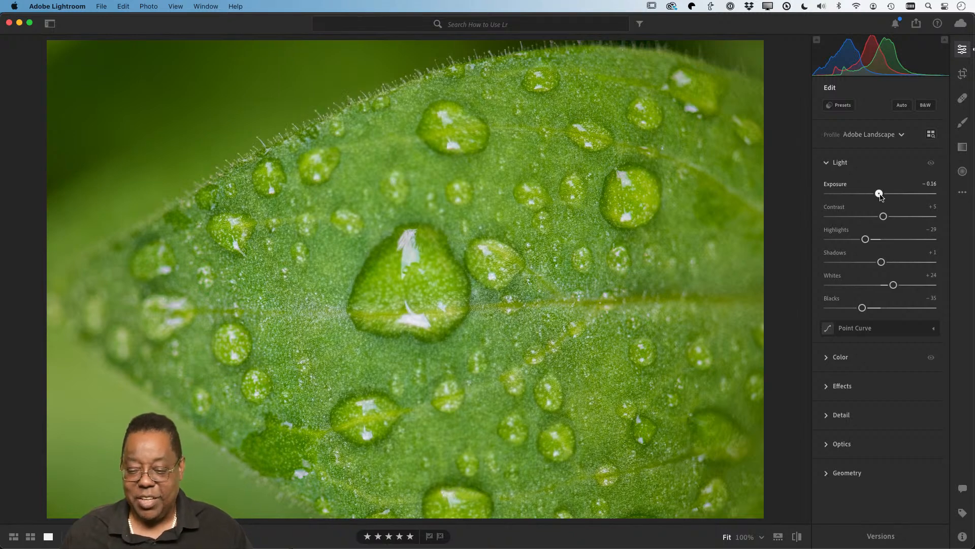
{"action": "left_click_drag", "start_coordinate": [880, 197], "coordinate": [881, 197]}
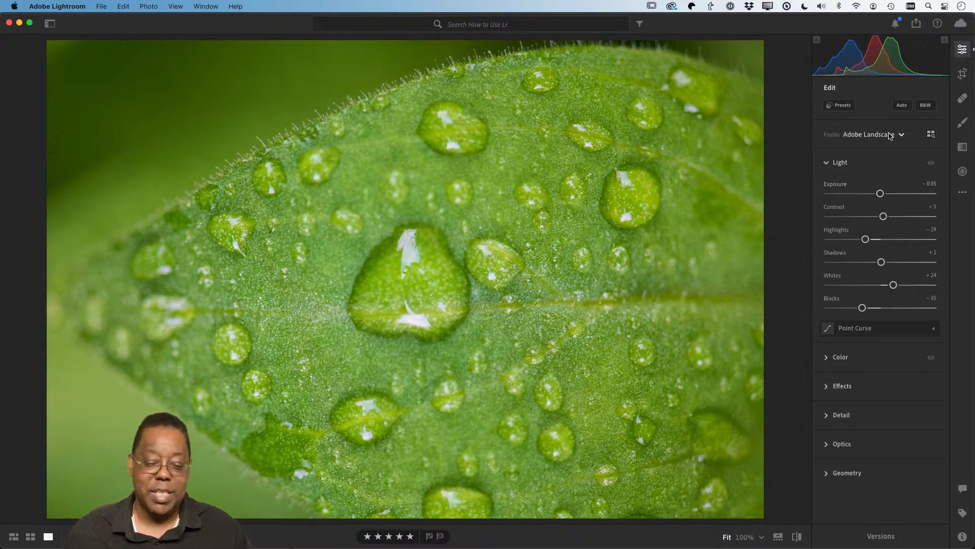
{"action": "mouse_move", "coordinate": [890, 135]}
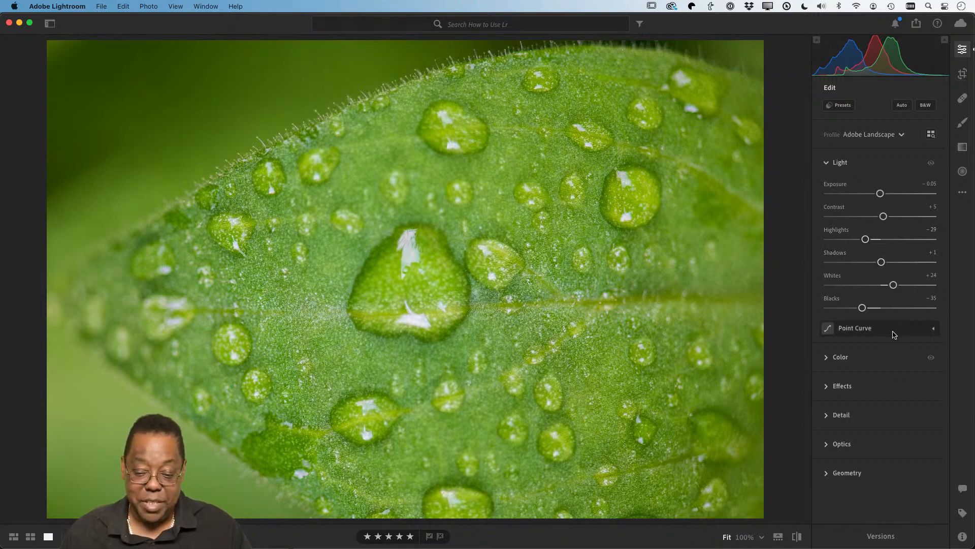
Try a blue midtone tint with Color Grading, reset it, and tint the leaf photo's midtones blue again
{"action": "left_click", "coordinate": [830, 361]}
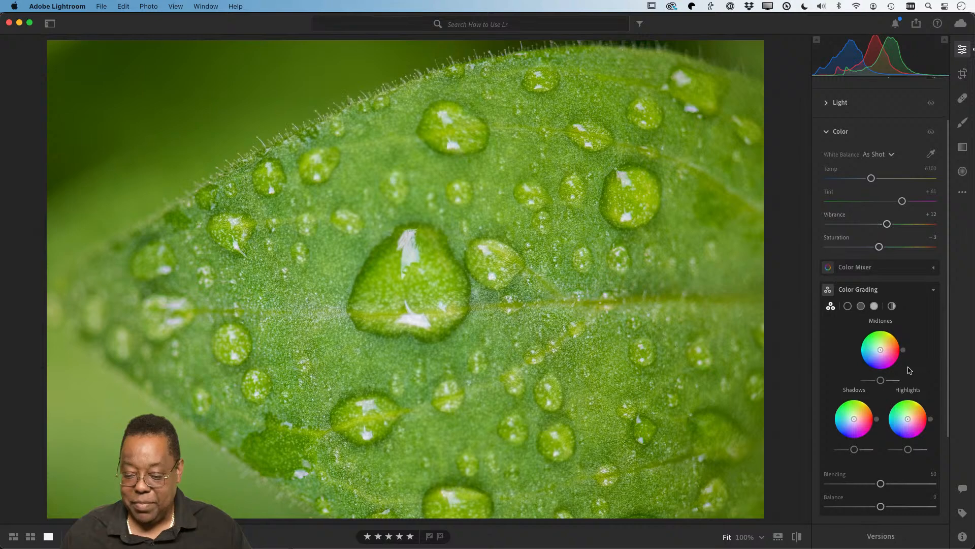
{"action": "mouse_move", "coordinate": [880, 351]}
{"action": "mouse_move", "coordinate": [880, 352]}
{"action": "left_mouse_down"}
{"action": "mouse_move", "coordinate": [874, 345]}
{"action": "mouse_move", "coordinate": [874, 357]}
{"action": "left_mouse_up"}
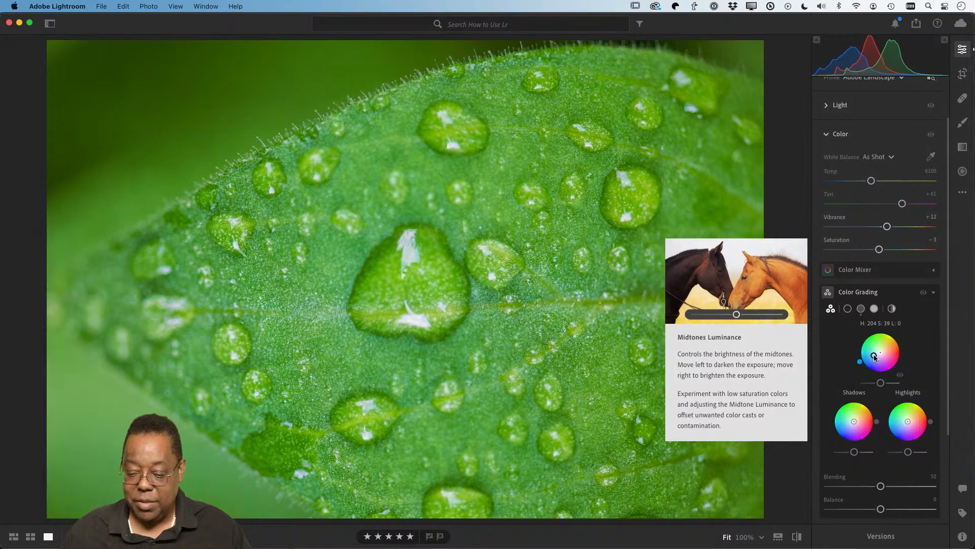
{"action": "scroll", "coordinate": [874, 357], "scroll_direction": "down", "scroll_amount": 1}
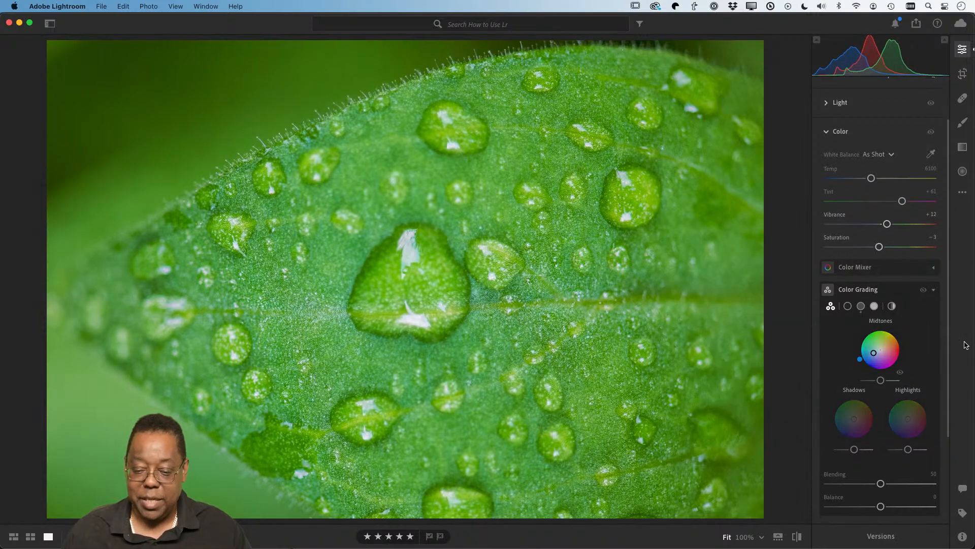
{"action": "scroll", "coordinate": [922, 355], "scroll_direction": "down", "scroll_amount": 5}
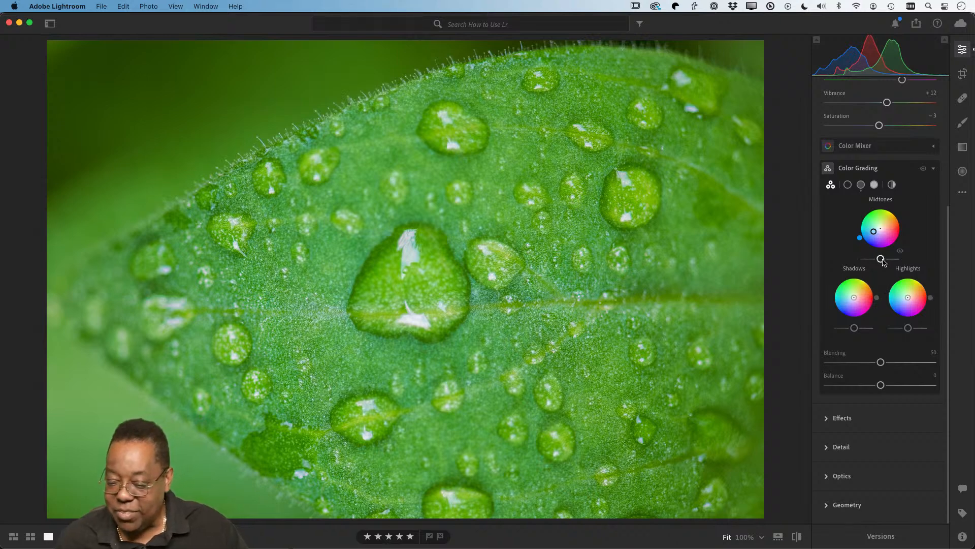
{"action": "double_click", "coordinate": [875, 232]}
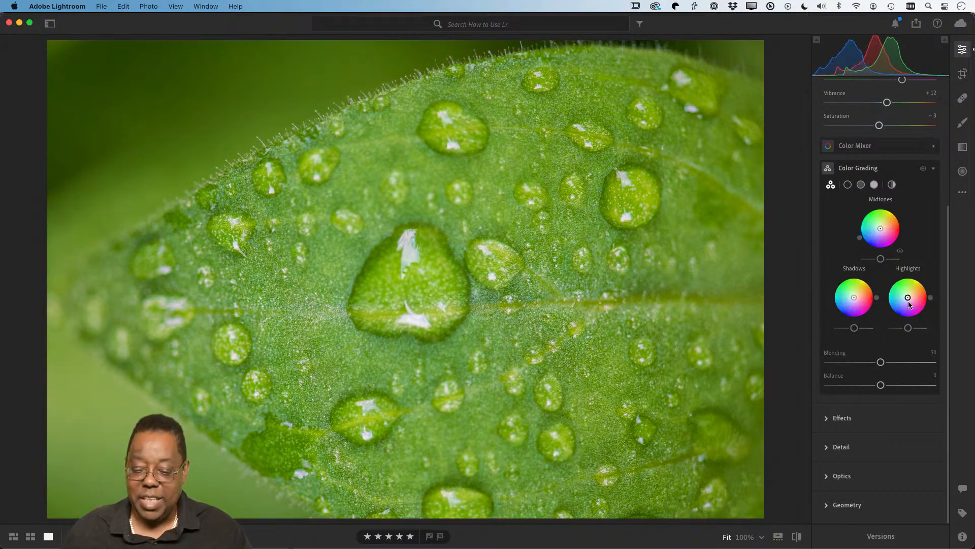
{"action": "left_click_drag", "start_coordinate": [881, 230], "coordinate": [874, 236]}
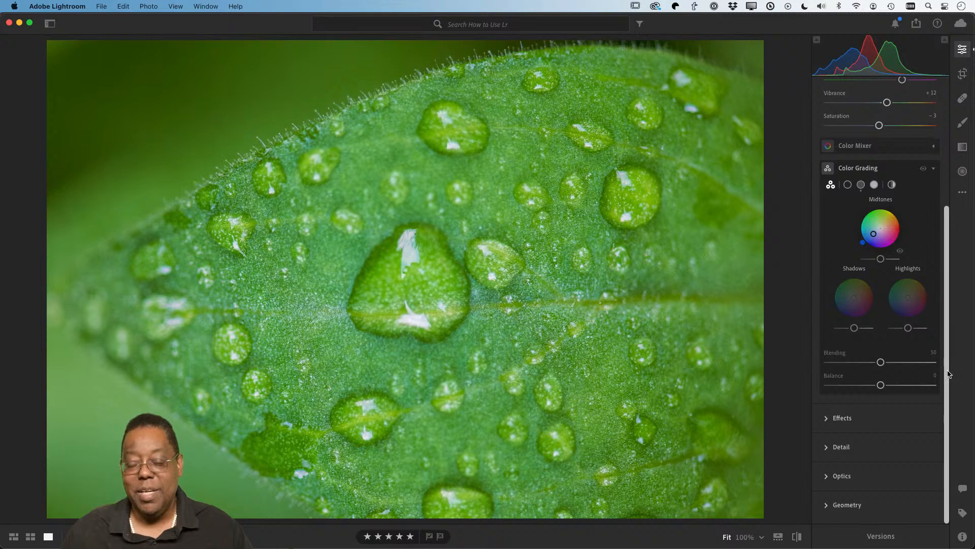
Bring up the Effects adjustments and examine the fine hairs along the leaf's edge close up before returning to the full photo
{"action": "mouse_move", "coordinate": [965, 524]}
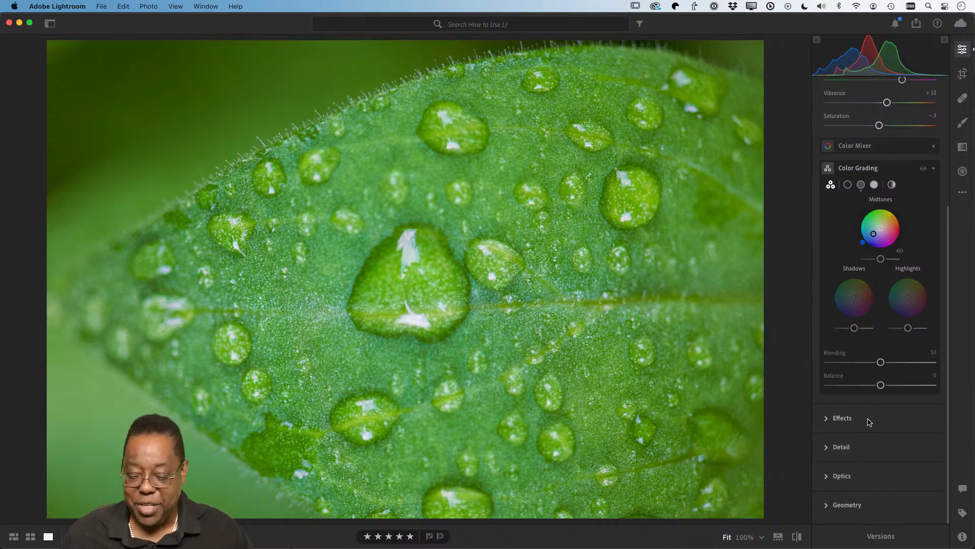
{"action": "left_click", "coordinate": [829, 419]}
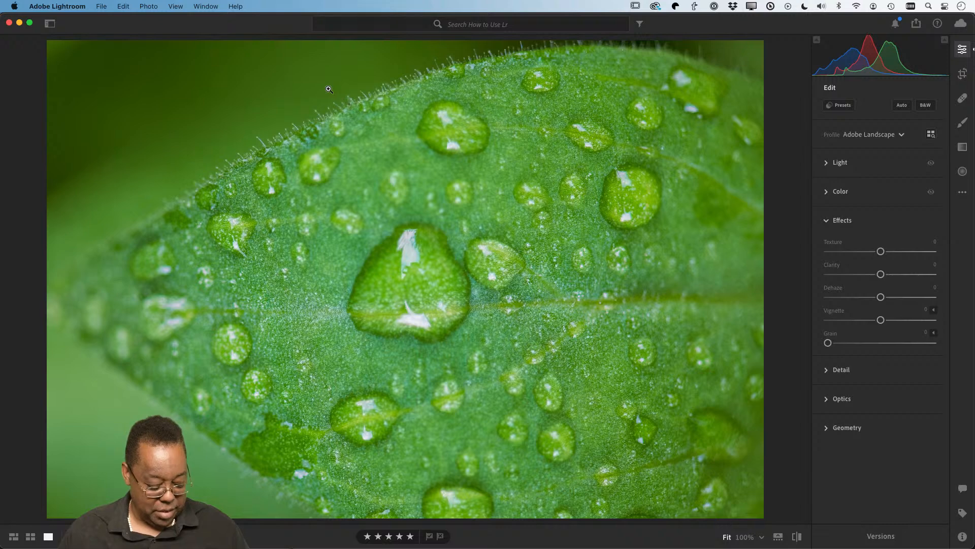
{"action": "left_click_drag", "start_coordinate": [323, 87], "coordinate": [500, 229]}
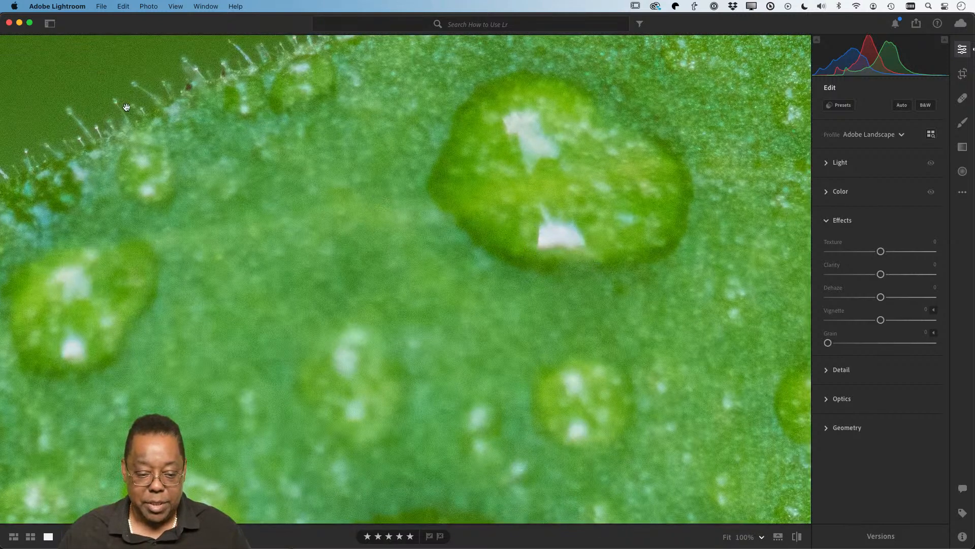
{"action": "left_click", "coordinate": [199, 128]}
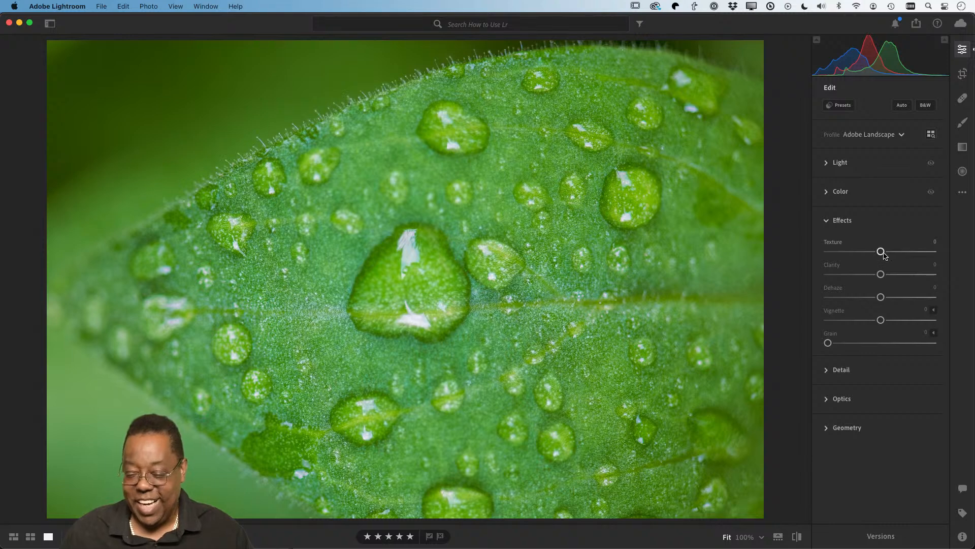
Try Texture at +100, -100 and +11 on the leaf photo, and reset it to its default
{"action": "left_click_drag", "start_coordinate": [882, 253], "coordinate": [950, 250]}
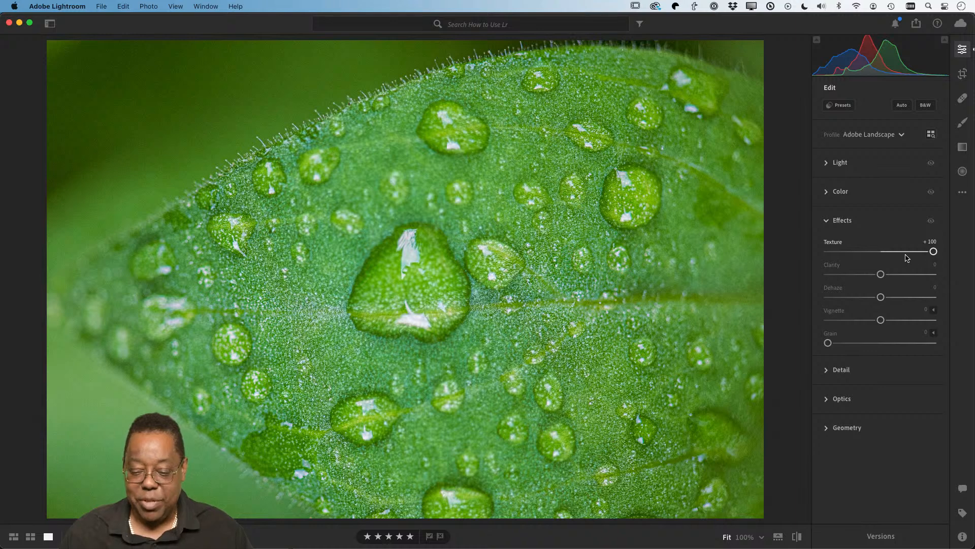
{"action": "left_click_drag", "start_coordinate": [934, 251], "coordinate": [821, 258]}
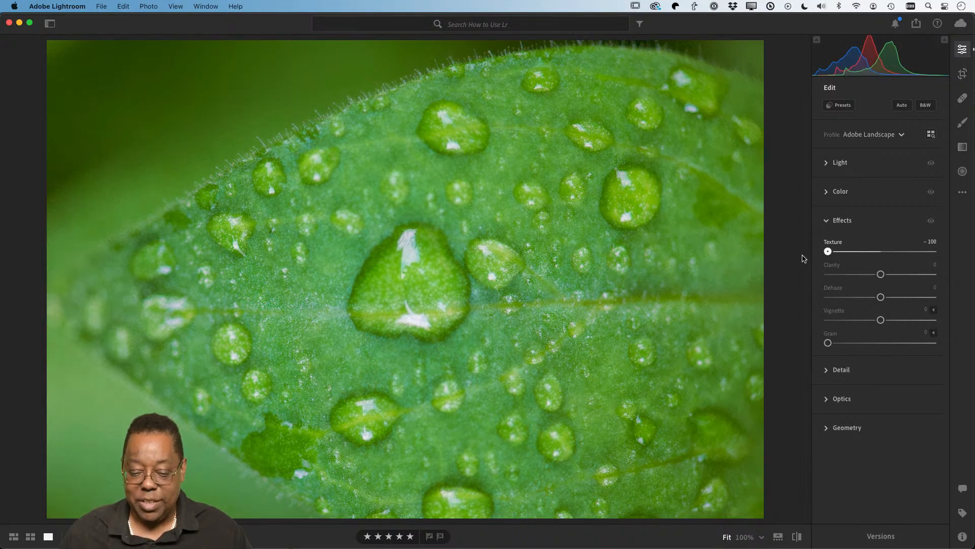
{"action": "left_click_drag", "start_coordinate": [828, 252], "coordinate": [887, 257]}
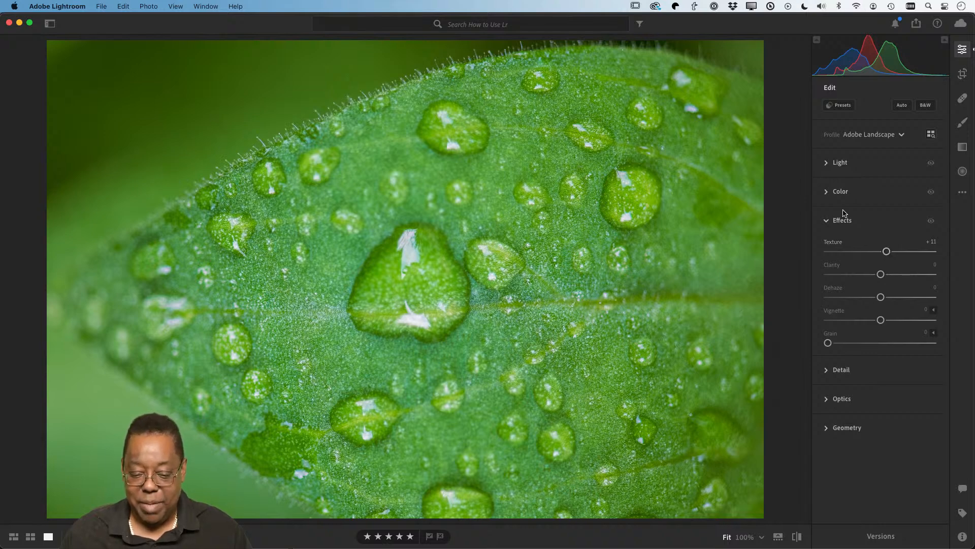
{"action": "double_click", "coordinate": [885, 253]}
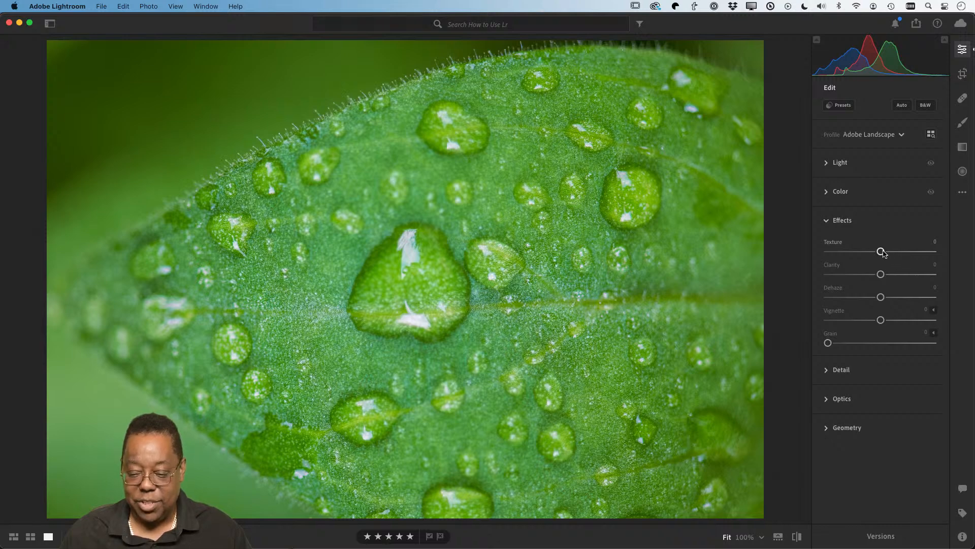
Set Texture to +17 and Dehaze to +18 on the leaf photo, and compare the edit with the original
{"action": "mouse_move", "coordinate": [882, 252]}
{"action": "left_mouse_down"}
{"action": "mouse_move", "coordinate": [942, 248]}
{"action": "mouse_move", "coordinate": [893, 254]}
{"action": "left_mouse_up"}
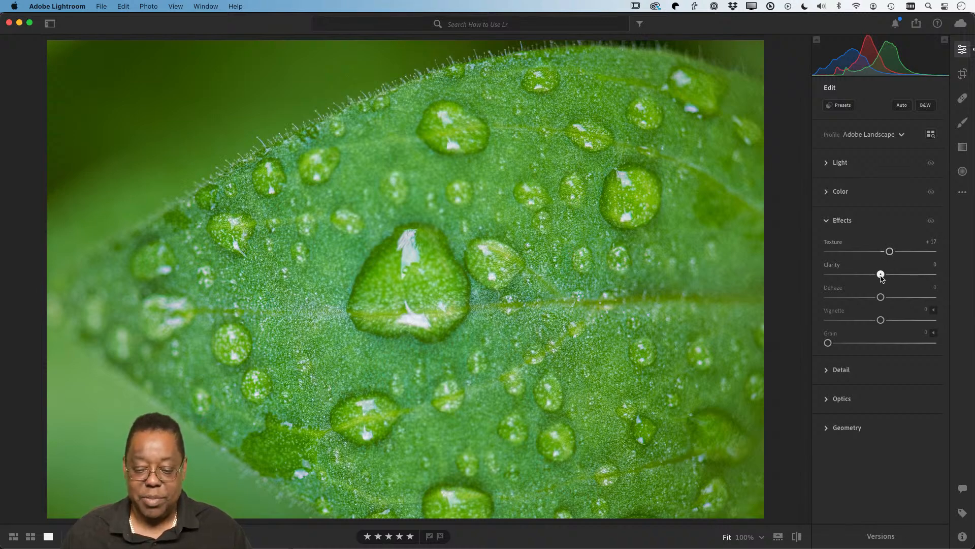
{"action": "left_click_drag", "start_coordinate": [882, 277], "coordinate": [891, 298]}
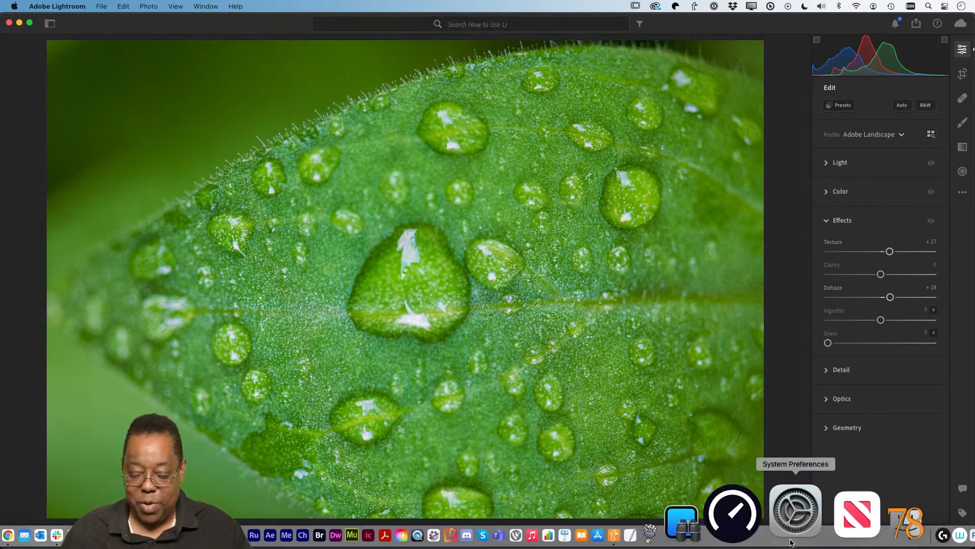
{"action": "left_click", "coordinate": [796, 537]}
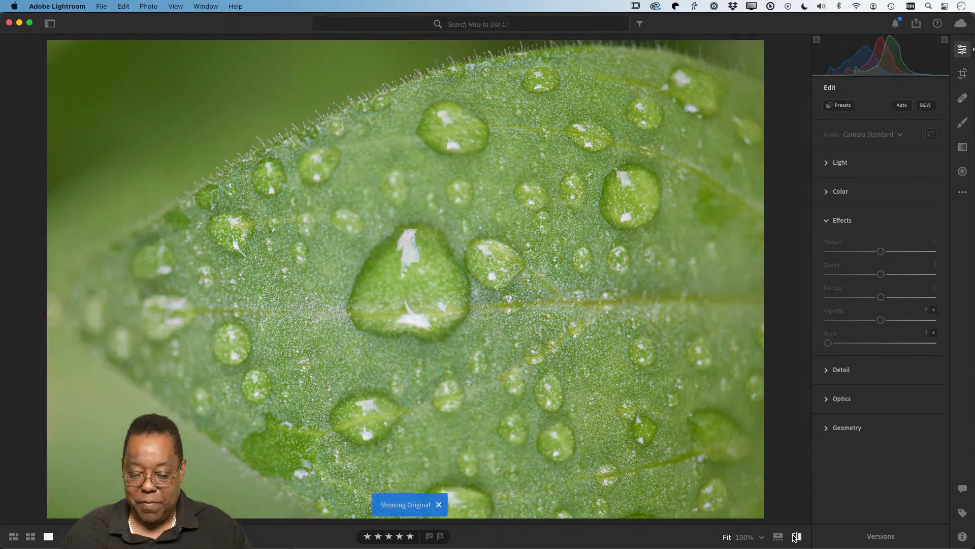
{"action": "left_click", "coordinate": [795, 537]}
{"action": "left_click", "coordinate": [795, 537]}
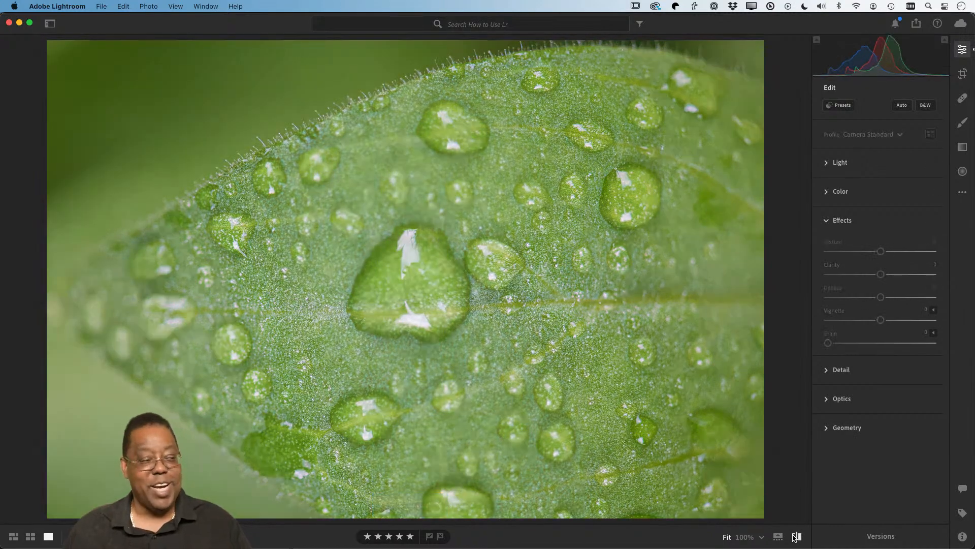
{"action": "left_click", "coordinate": [795, 537]}
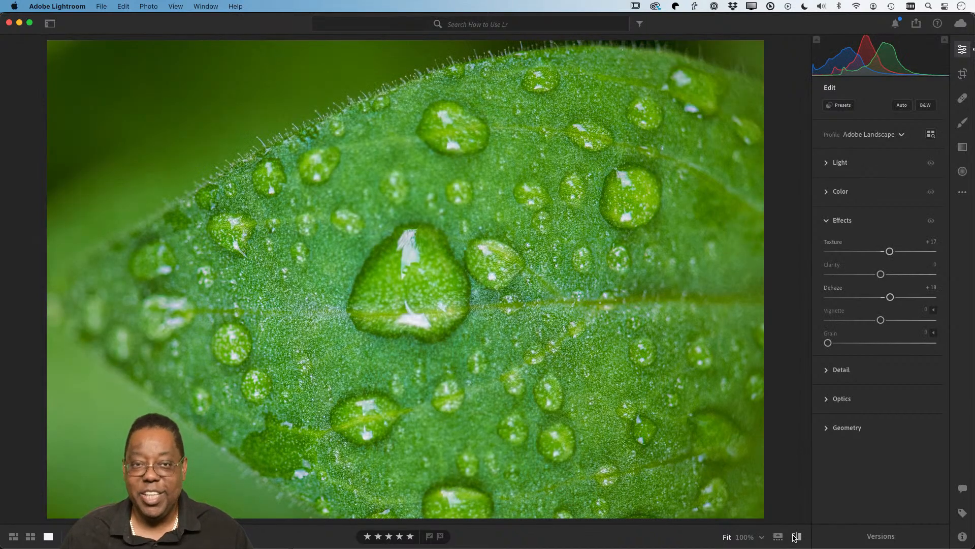
Look over the Detail, Optics and Geometry adjustments, trying lens corrections on the leaf photo and turning them off again
{"action": "left_click", "coordinate": [828, 371]}
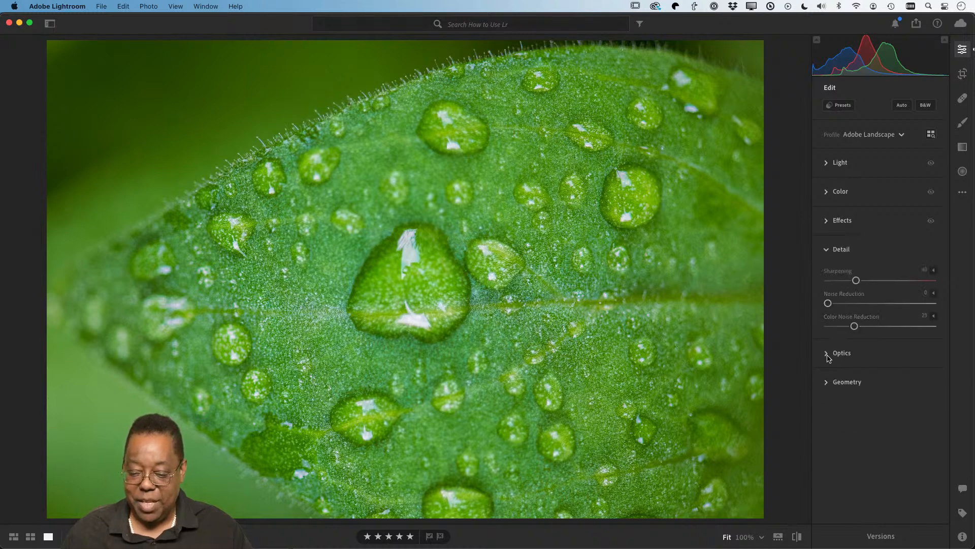
{"action": "left_click", "coordinate": [827, 355]}
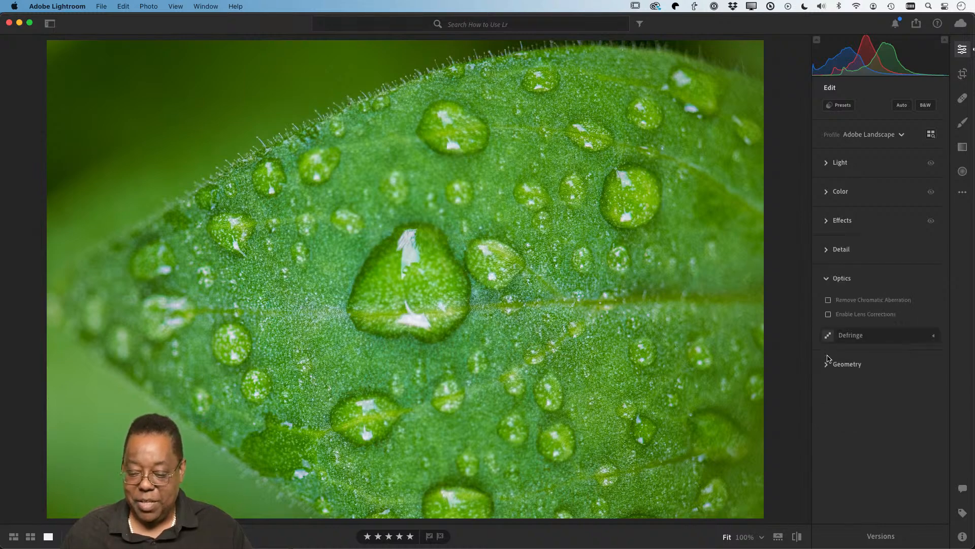
{"action": "left_click", "coordinate": [829, 314]}
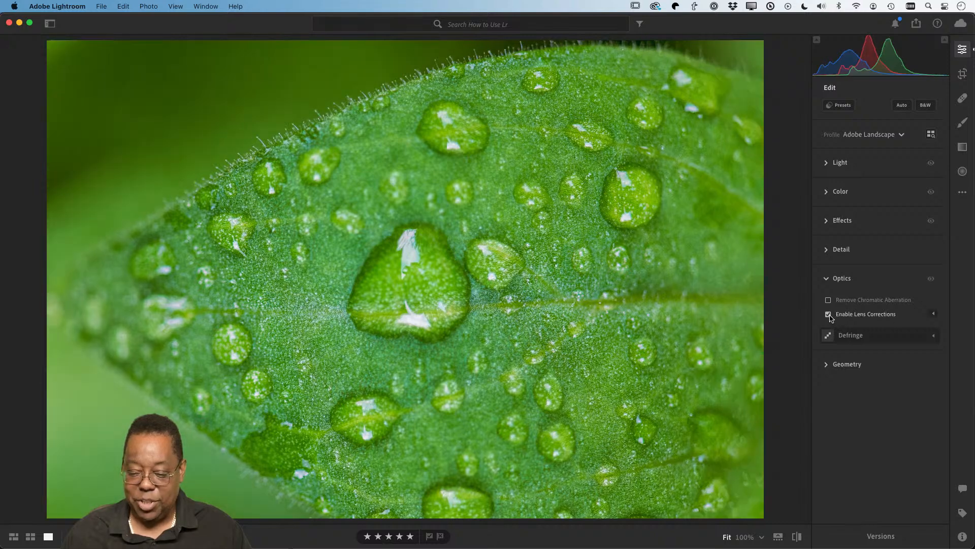
{"action": "left_click", "coordinate": [829, 315]}
{"action": "left_click", "coordinate": [829, 314]}
{"action": "left_click", "coordinate": [829, 314]}
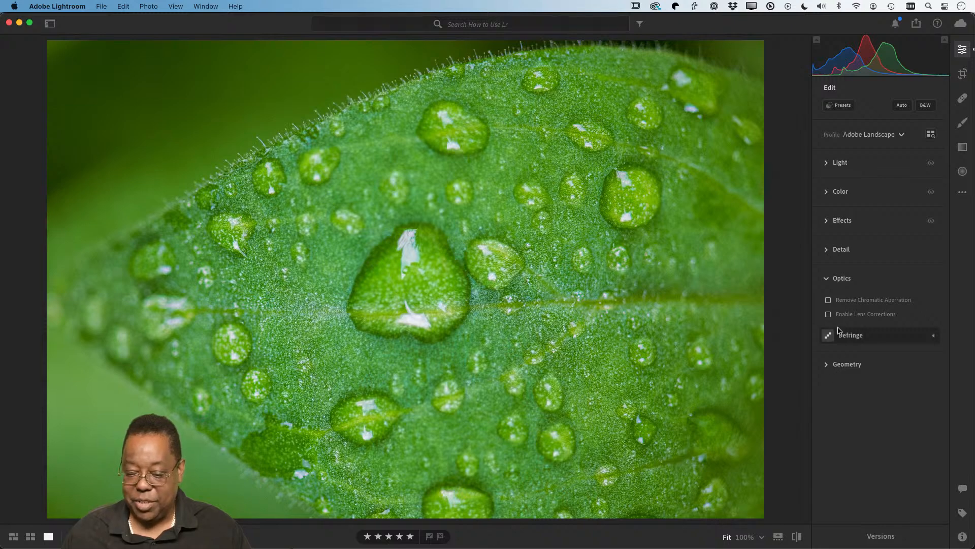
{"action": "left_click", "coordinate": [829, 366]}
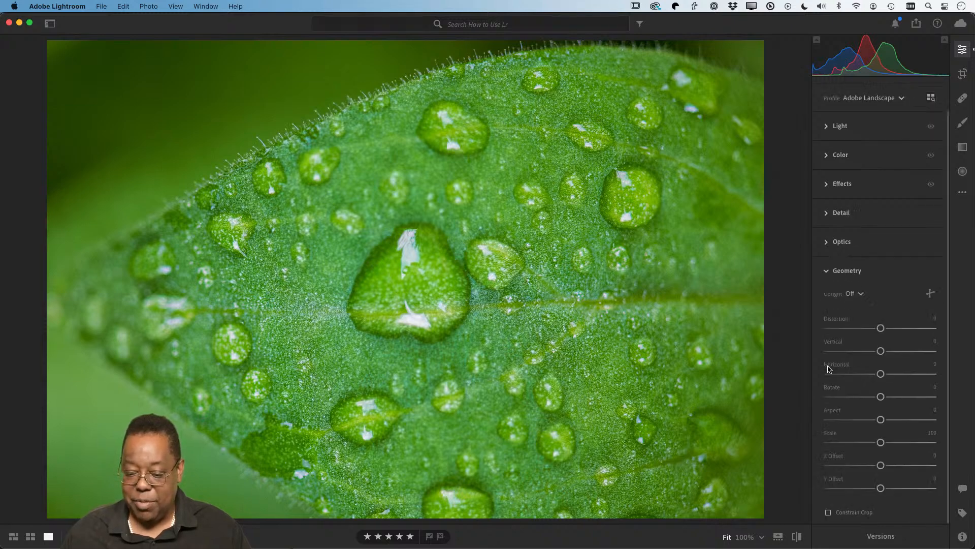
{"action": "left_click", "coordinate": [826, 271]}
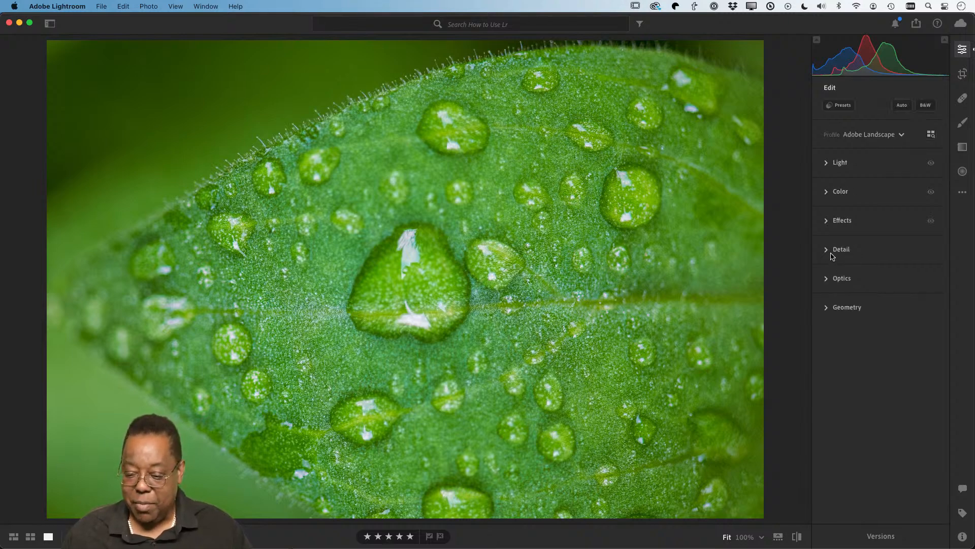
Darken the edges of the leaf photo with a Vignette of -11 in the Effects adjustments
{"action": "left_click", "coordinate": [826, 220]}
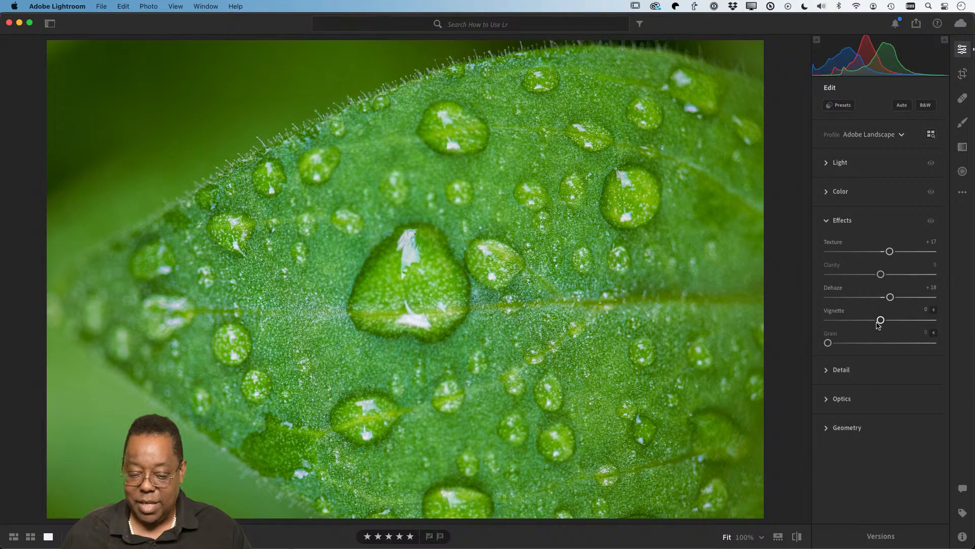
{"action": "mouse_move", "coordinate": [878, 323]}
{"action": "left_mouse_down"}
{"action": "mouse_move", "coordinate": [858, 324]}
{"action": "mouse_move", "coordinate": [875, 325]}
{"action": "left_mouse_up"}
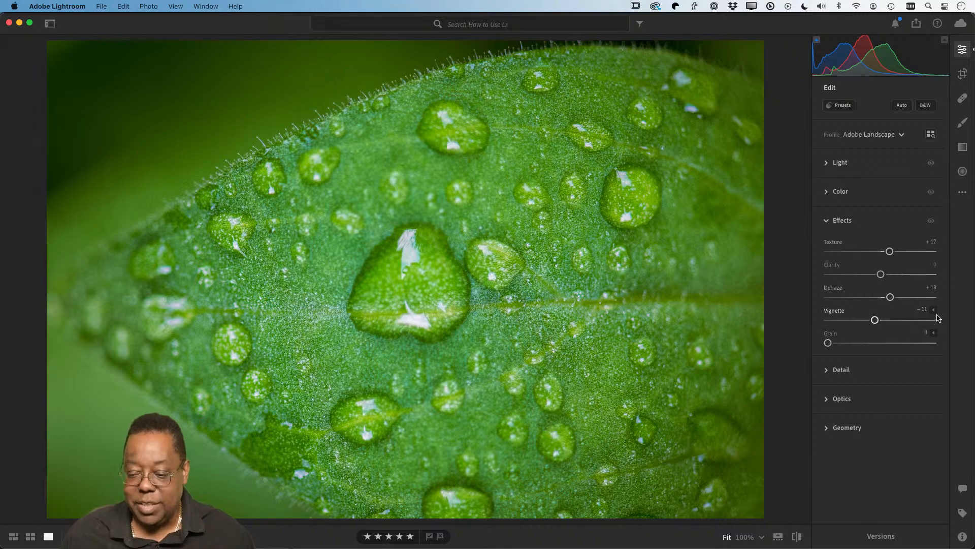
Try cropping a narrow strip off the top of the leaf photo and extend the crop back to the full image
{"action": "left_click", "coordinate": [963, 74]}
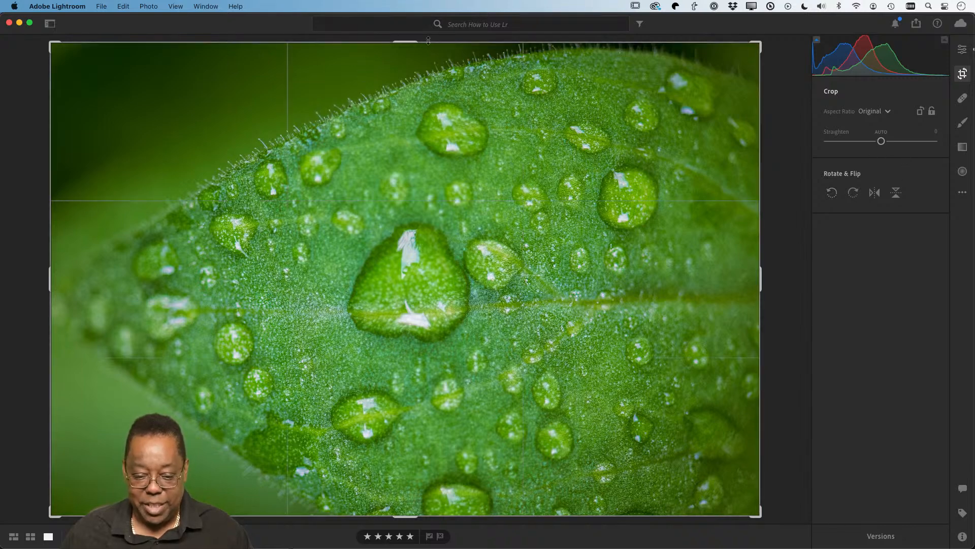
{"action": "left_click_drag", "start_coordinate": [416, 43], "coordinate": [416, 56]}
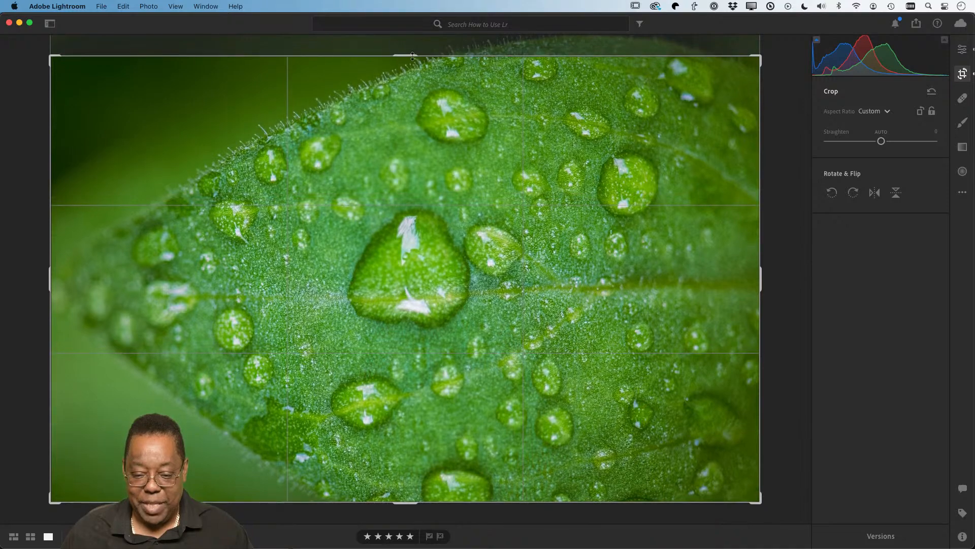
{"action": "left_click", "coordinate": [964, 74]}
{"action": "left_click", "coordinate": [962, 75]}
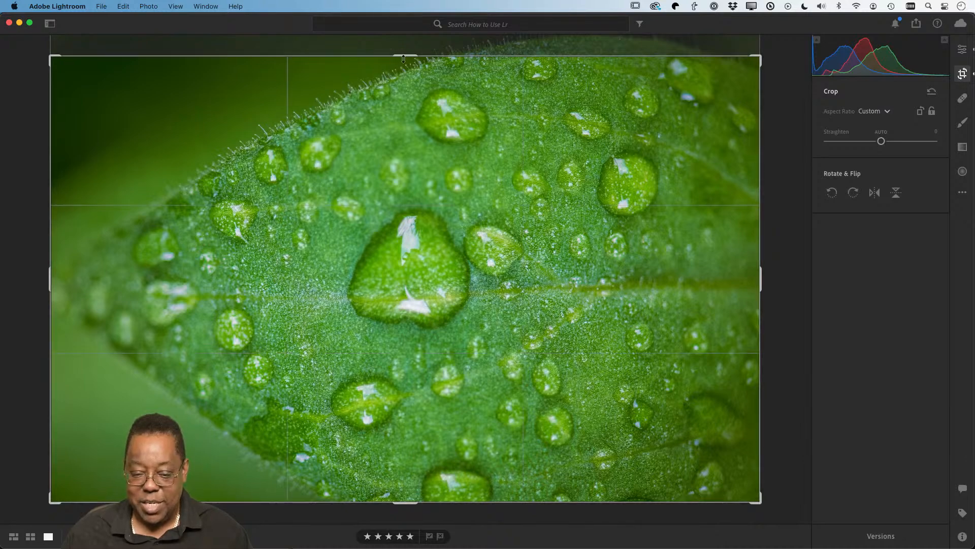
{"action": "left_click_drag", "start_coordinate": [404, 58], "coordinate": [404, 42]}
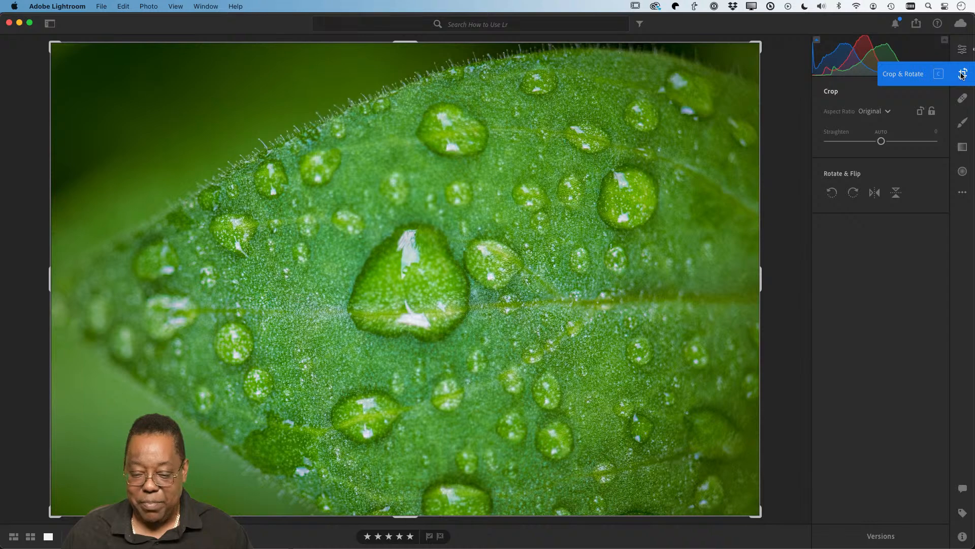
Try the Healing Brush in Heal mode on a small spot at the dark patch near the leaf's lower edge
{"action": "left_click", "coordinate": [963, 99]}
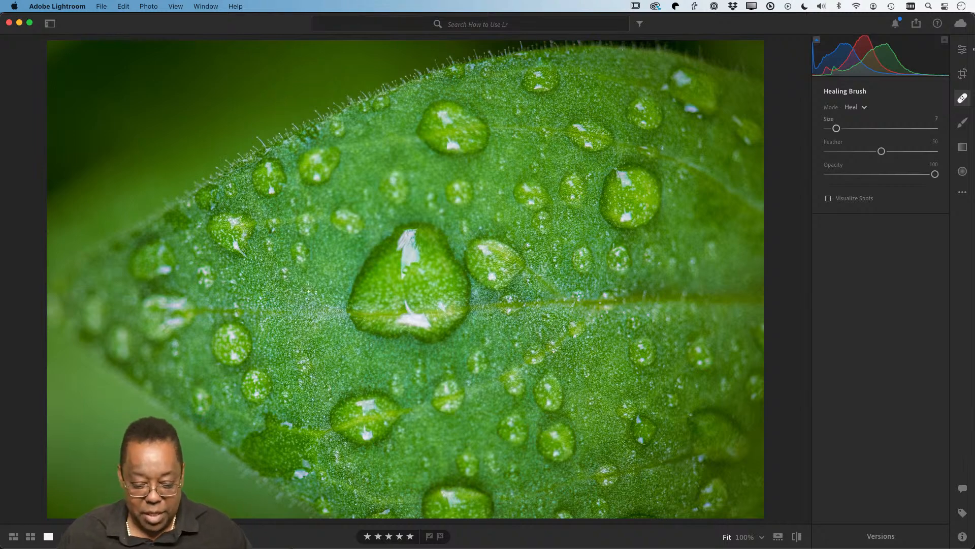
{"action": "mouse_move", "coordinate": [288, 427]}
{"action": "left_mouse_down"}
{"action": "mouse_move", "coordinate": [291, 456]}
{"action": "mouse_move", "coordinate": [297, 408]}
{"action": "mouse_move", "coordinate": [272, 416]}
{"action": "left_mouse_up"}
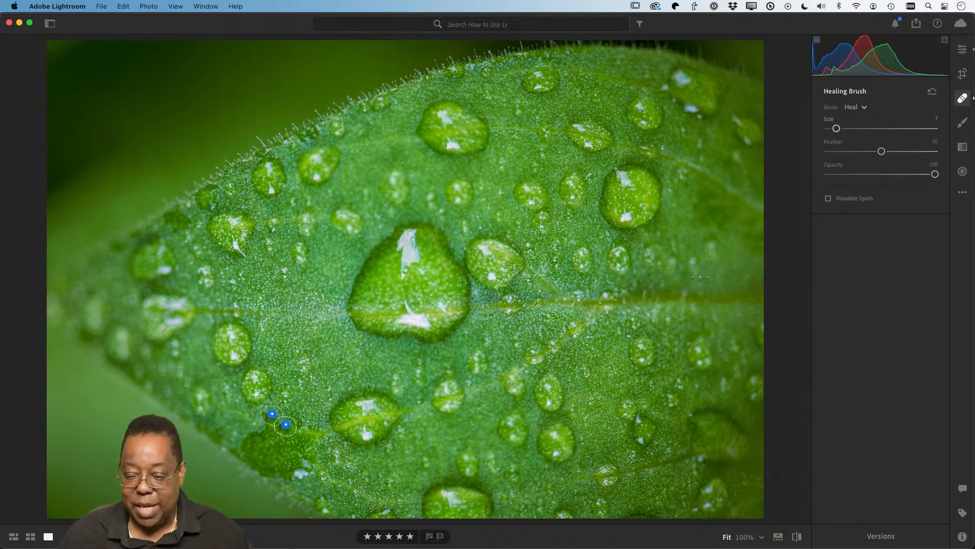
Brush over the dark upper-left background of the leaf photo with Exposure at -1.20, and ease the brushed area to -0.44
{"action": "left_click", "coordinate": [963, 124]}
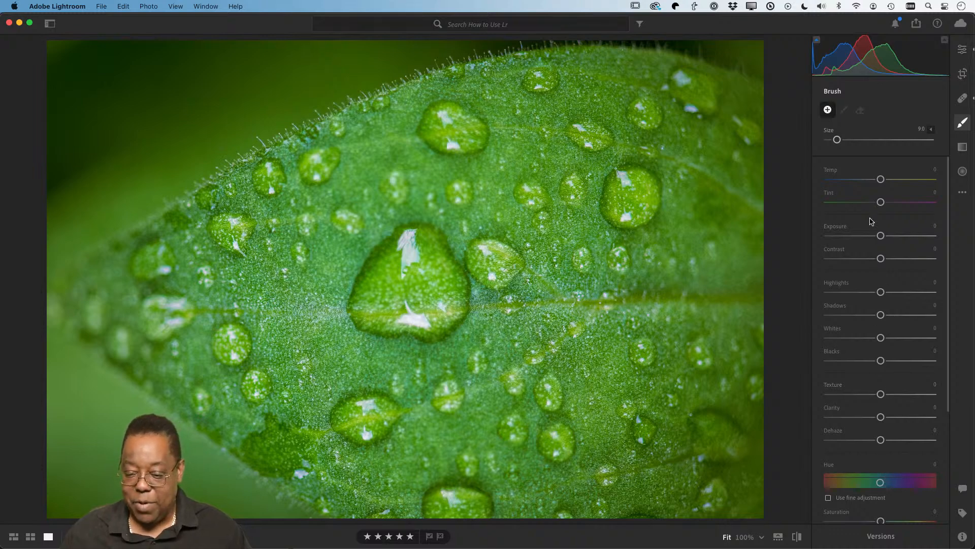
{"action": "left_click_drag", "start_coordinate": [880, 236], "coordinate": [864, 236]}
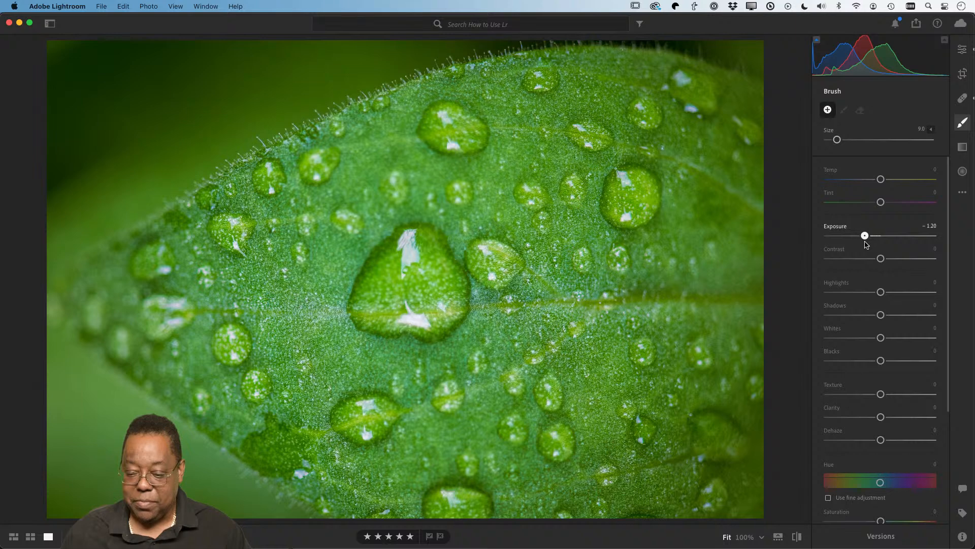
{"action": "mouse_move", "coordinate": [116, 83]}
{"action": "left_mouse_down"}
{"action": "mouse_move", "coordinate": [142, 74]}
{"action": "mouse_move", "coordinate": [54, 72]}
{"action": "mouse_move", "coordinate": [87, 48]}
{"action": "mouse_move", "coordinate": [53, 41]}
{"action": "mouse_move", "coordinate": [59, 71]}
{"action": "mouse_move", "coordinate": [91, 98]}
{"action": "mouse_move", "coordinate": [71, 124]}
{"action": "mouse_move", "coordinate": [189, 89]}
{"action": "mouse_move", "coordinate": [46, 162]}
{"action": "mouse_move", "coordinate": [116, 112]}
{"action": "mouse_move", "coordinate": [90, 70]}
{"action": "mouse_move", "coordinate": [43, 81]}
{"action": "mouse_move", "coordinate": [65, 96]}
{"action": "mouse_move", "coordinate": [183, 44]}
{"action": "mouse_move", "coordinate": [159, 83]}
{"action": "mouse_move", "coordinate": [32, 134]}
{"action": "mouse_move", "coordinate": [91, 22]}
{"action": "mouse_move", "coordinate": [88, 30]}
{"action": "left_mouse_up"}
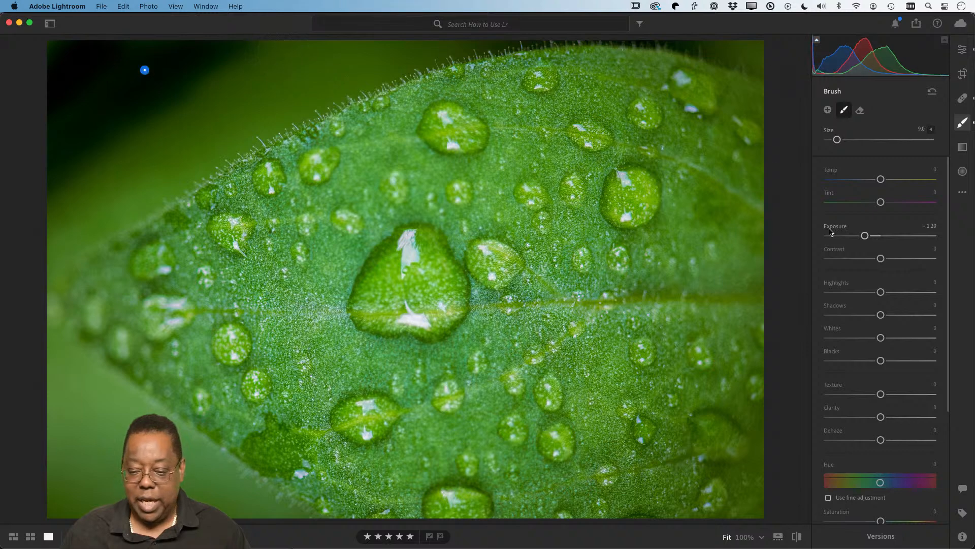
{"action": "mouse_move", "coordinate": [864, 236]}
{"action": "left_mouse_down"}
{"action": "mouse_move", "coordinate": [875, 236]}
{"action": "mouse_move", "coordinate": [832, 242]}
{"action": "mouse_move", "coordinate": [876, 236]}
{"action": "left_mouse_up"}
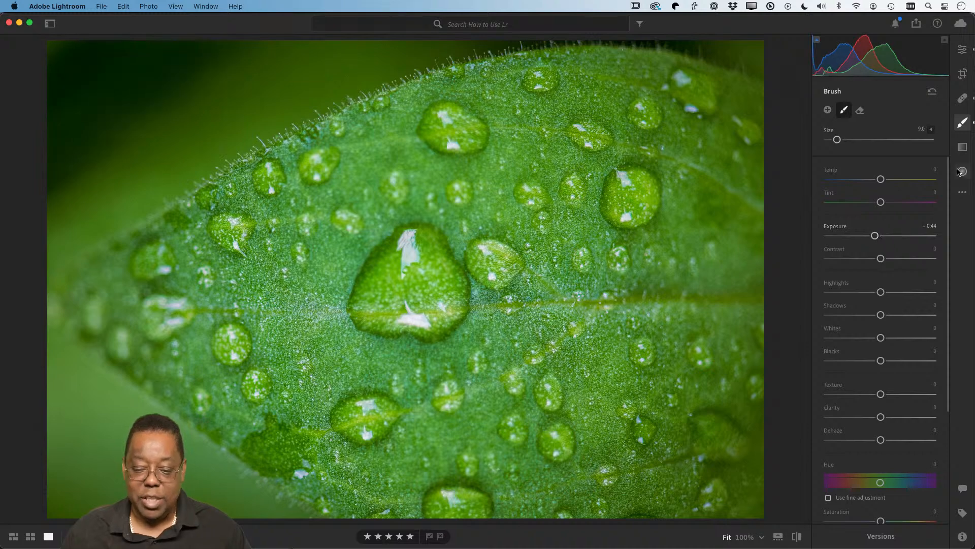
View the Linear Gradient and Radial Gradient settings, and delete the brush adjustment from the upper-left background
{"action": "left_click", "coordinate": [962, 147]}
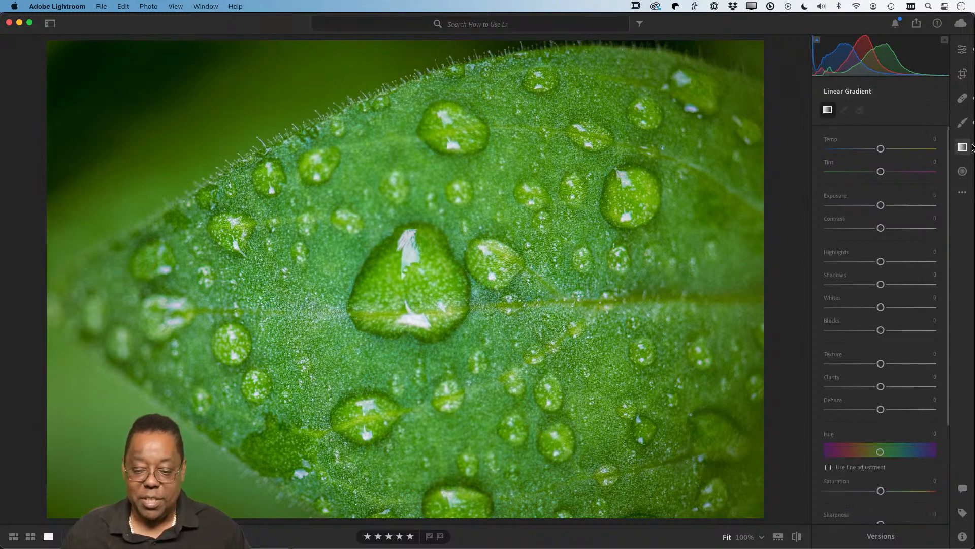
{"action": "left_click", "coordinate": [963, 172]}
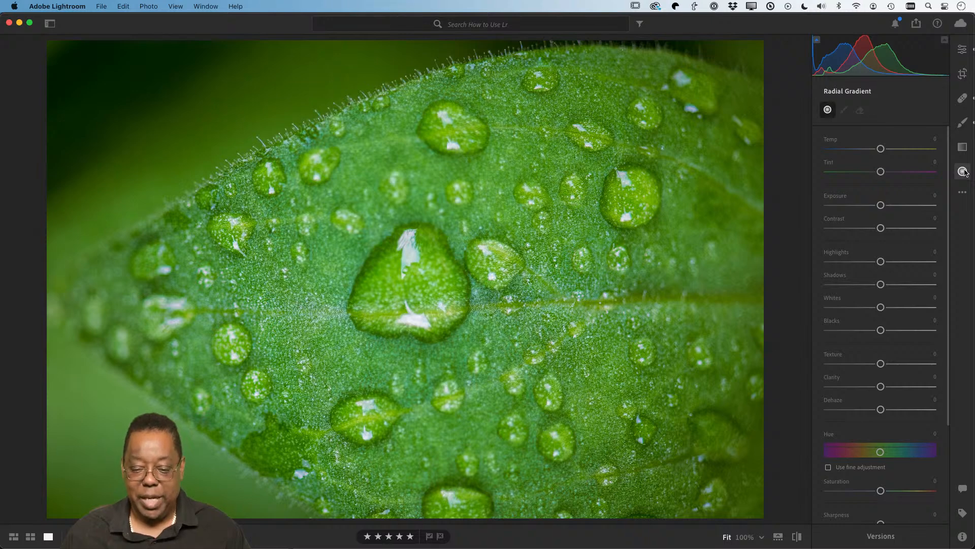
{"action": "left_click", "coordinate": [962, 122]}
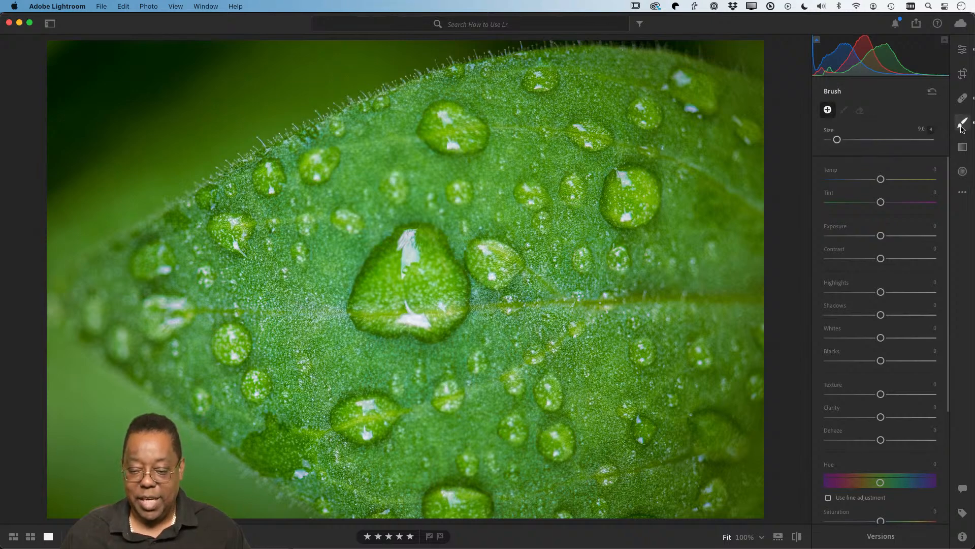
{"action": "left_click", "coordinate": [145, 70]}
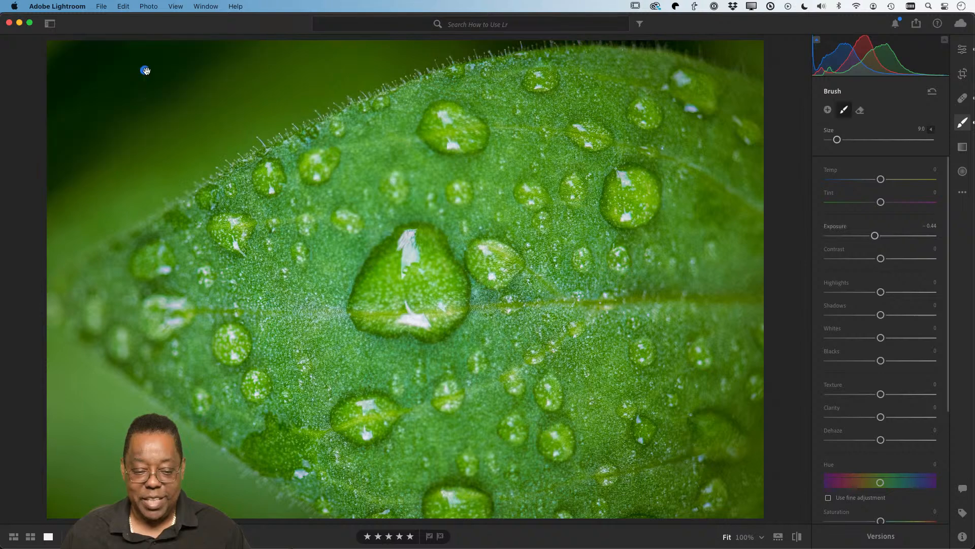
{"action": "key", "text": "Delete"}
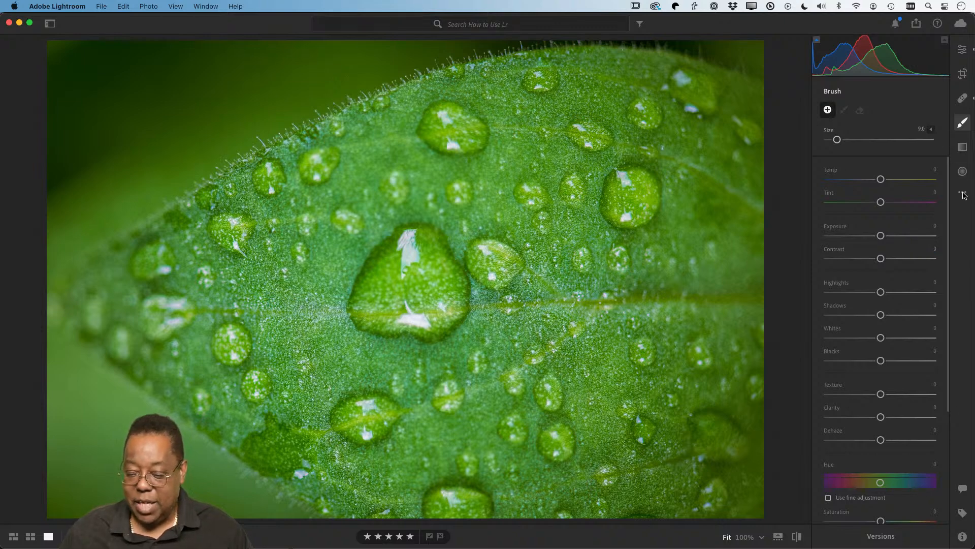
{"action": "left_click", "coordinate": [962, 193]}
{"action": "left_click", "coordinate": [962, 193]}
{"action": "left_click", "coordinate": [963, 193]}
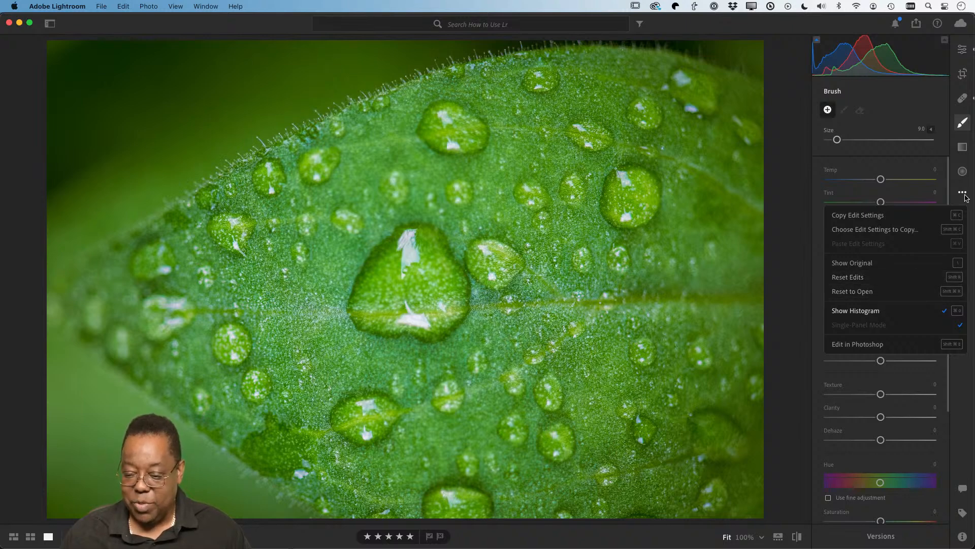
{"action": "left_click", "coordinate": [965, 196]}
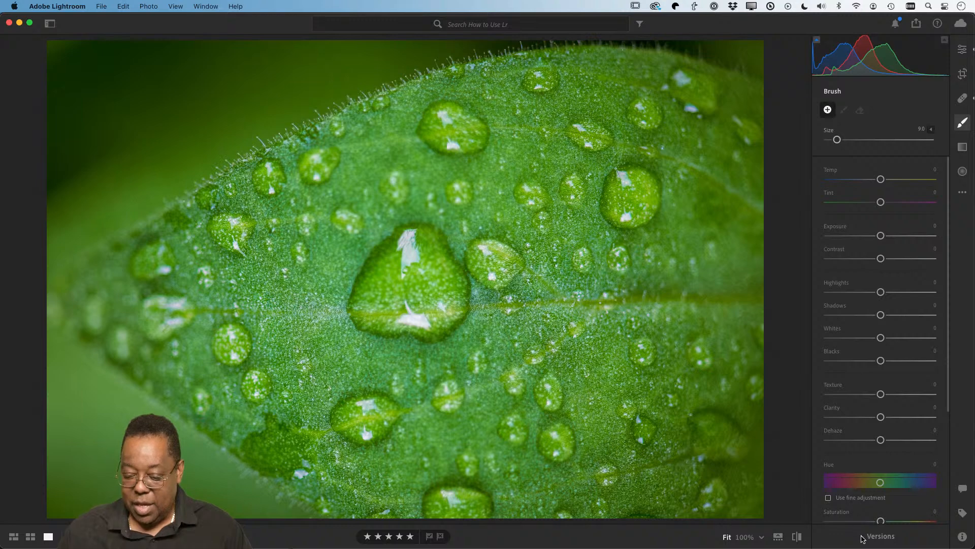
Create a named version of the leaf photo's current edits called Dramatic
{"action": "left_click", "coordinate": [878, 537]}
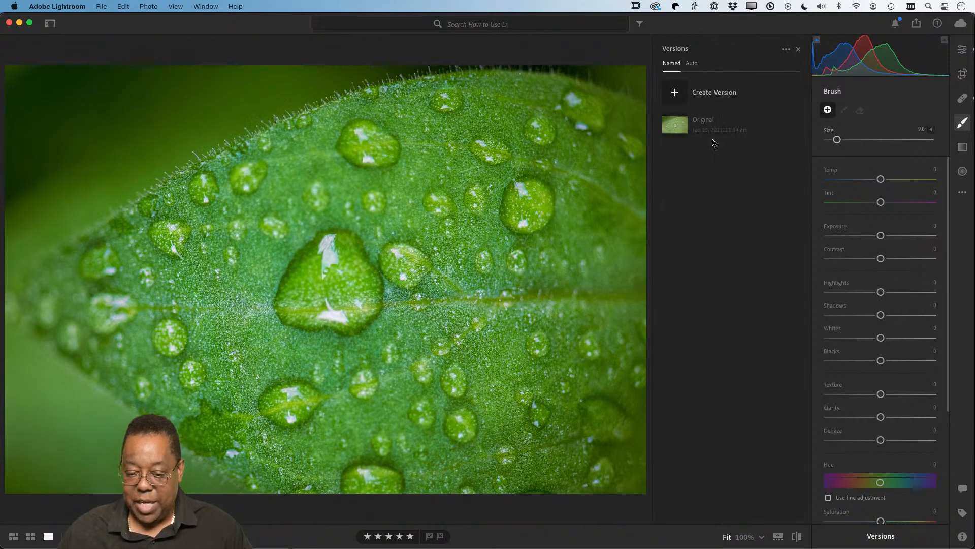
{"action": "left_click", "coordinate": [674, 92]}
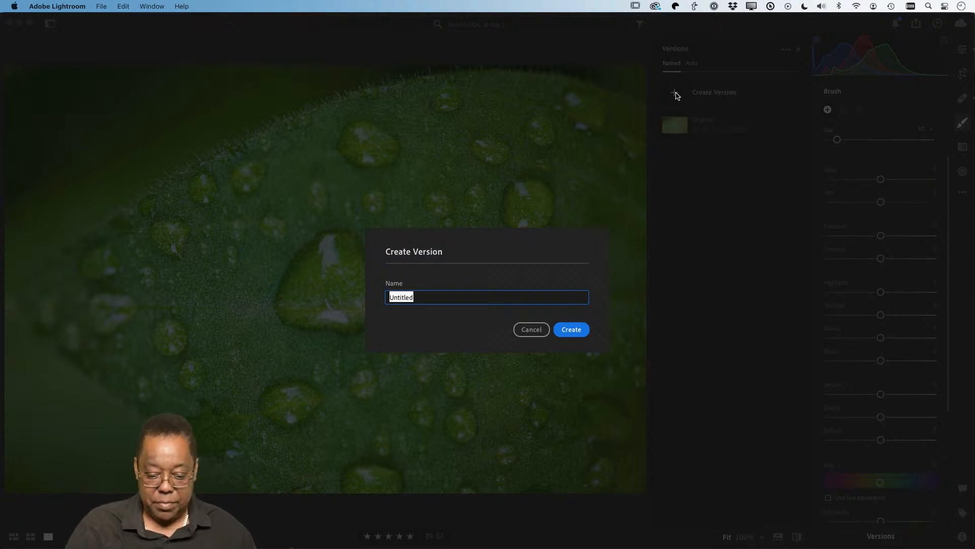
{"action": "type", "text": "Dramatic"}
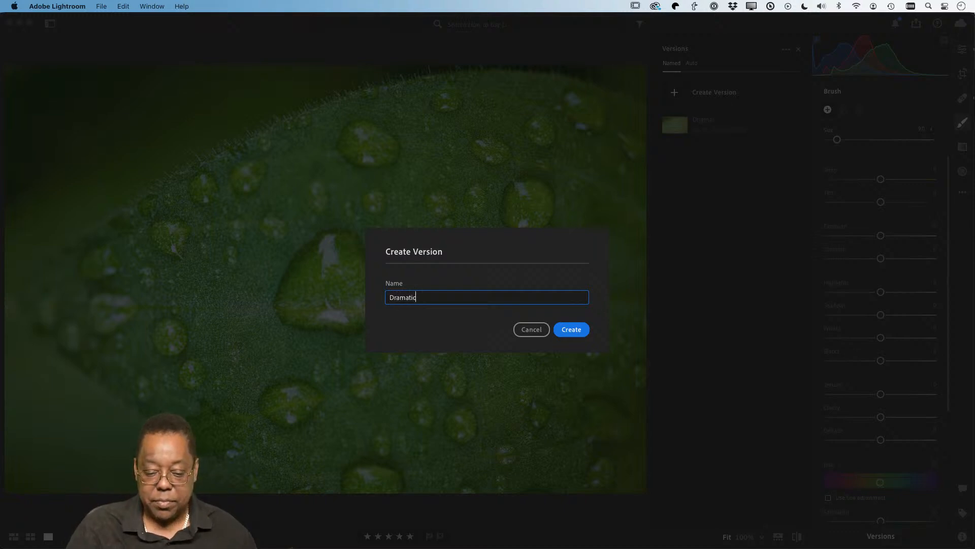
{"action": "key", "text": "Return"}
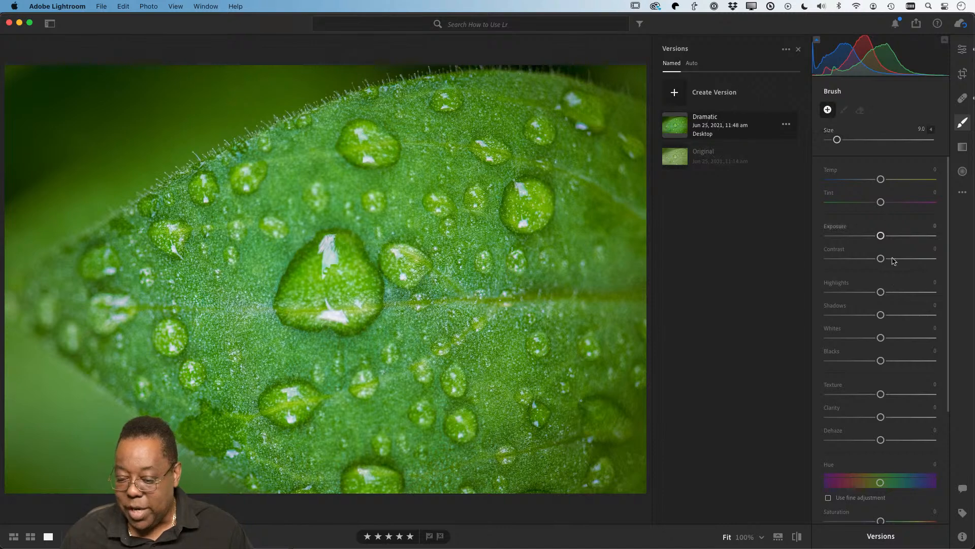
Examine the leaf photo's Color edit settings, including the Color Mixer and its adjustment modes
{"action": "left_click", "coordinate": [962, 50]}
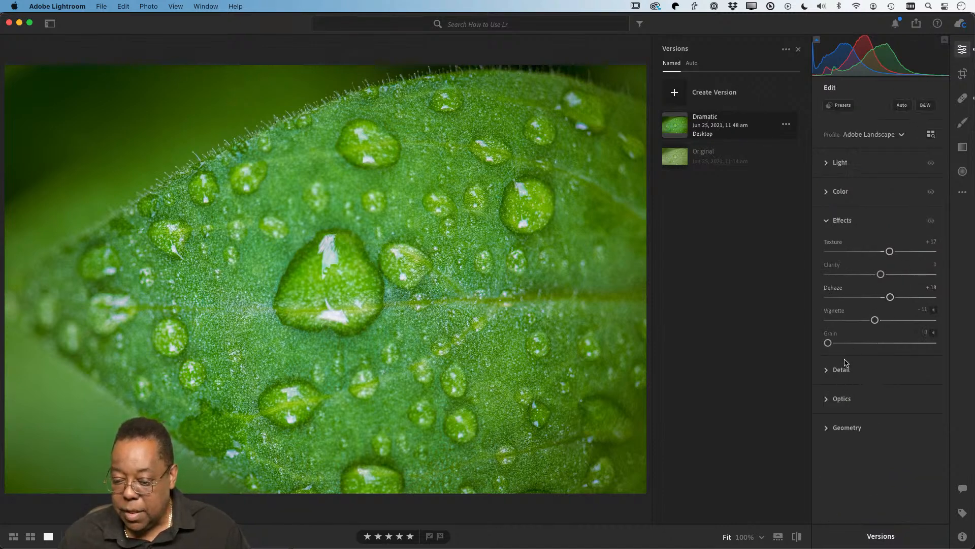
{"action": "left_click", "coordinate": [838, 191]}
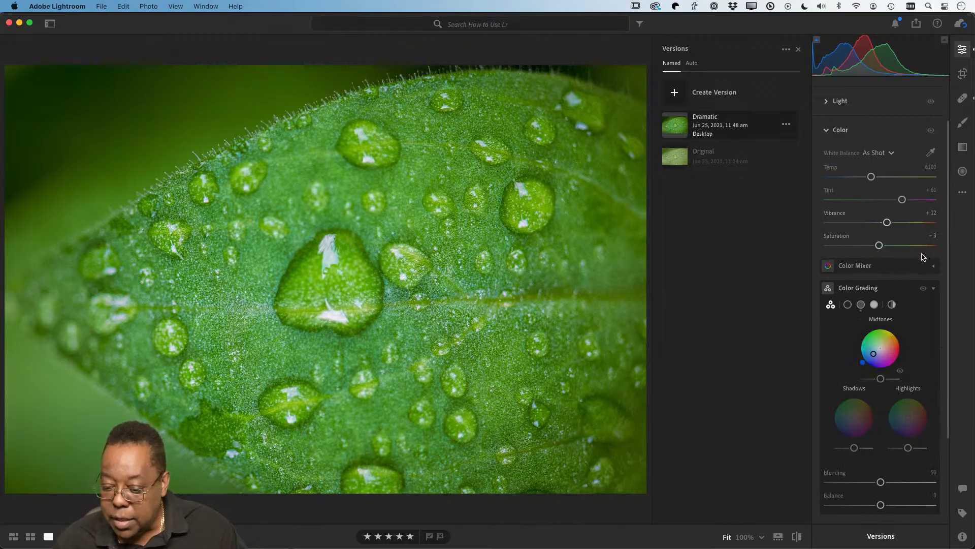
{"action": "left_click", "coordinate": [927, 267]}
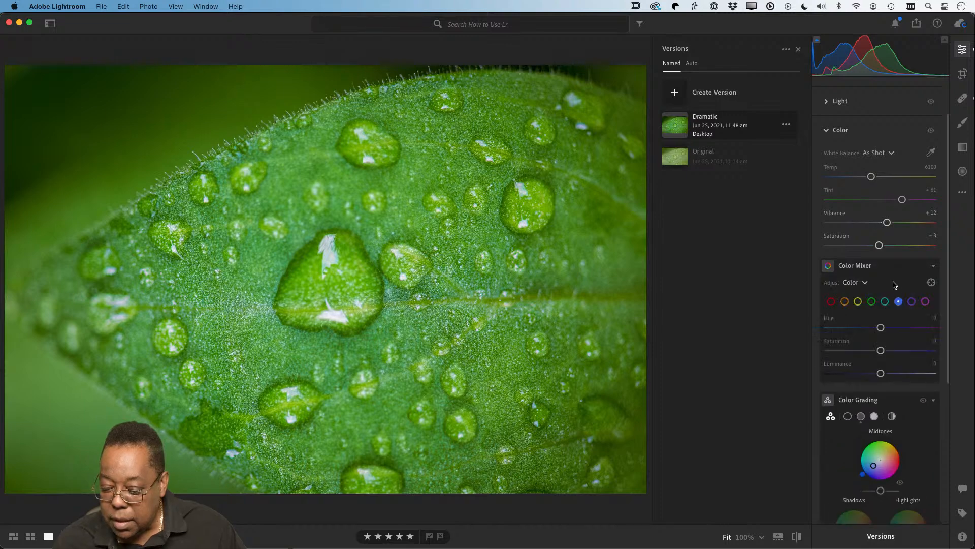
{"action": "left_click", "coordinate": [865, 283]}
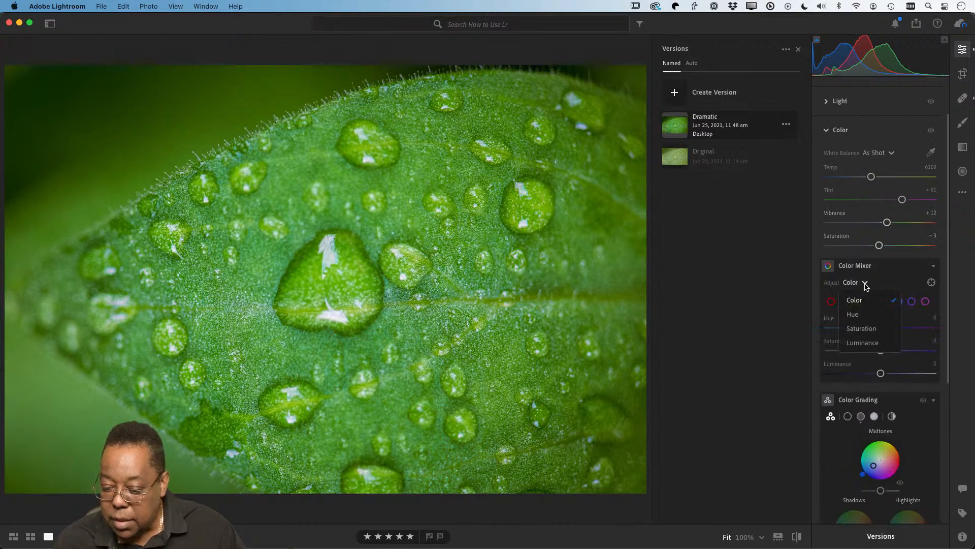
{"action": "left_click", "coordinate": [865, 285]}
{"action": "left_click", "coordinate": [933, 266]}
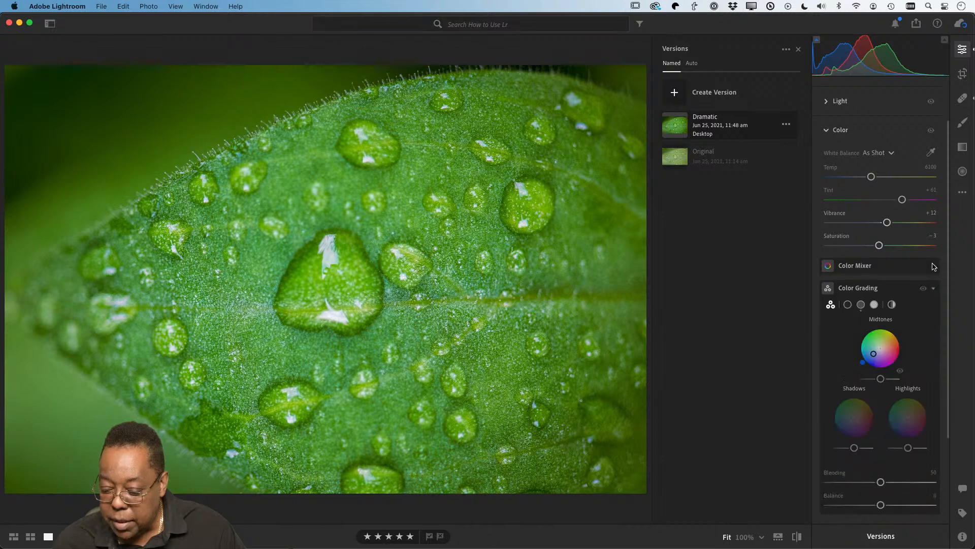
{"action": "scroll", "coordinate": [933, 266], "scroll_direction": "down", "scroll_amount": 3}
{"action": "scroll", "coordinate": [891, 343], "scroll_direction": "up", "scroll_amount": 5}
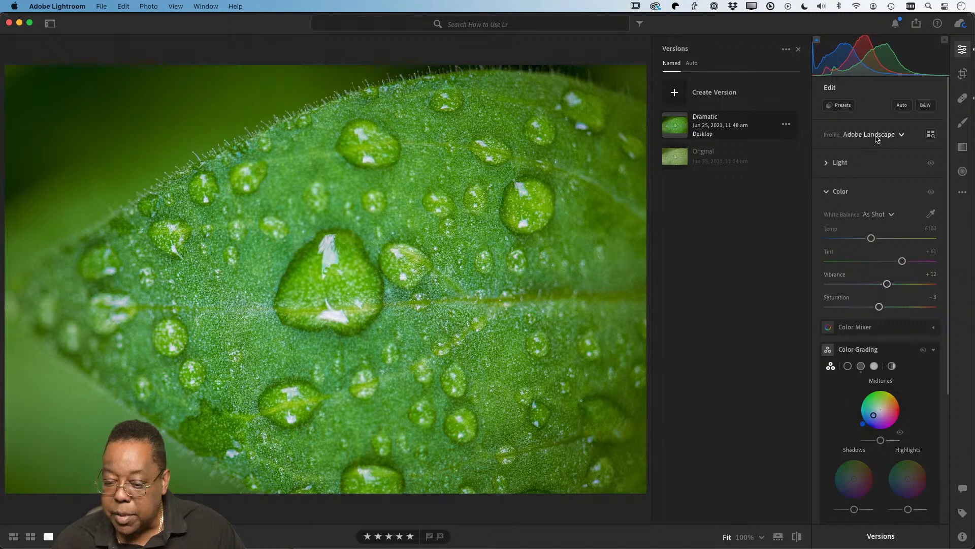
Convert the leaf photo to black and white and save the result as a named version called BW
{"action": "left_click", "coordinate": [840, 162]}
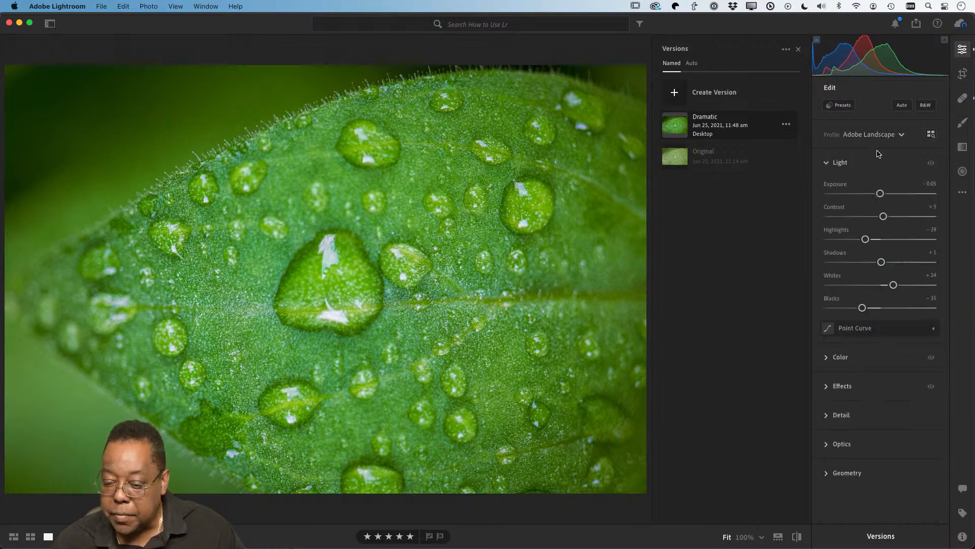
{"action": "left_click", "coordinate": [926, 106]}
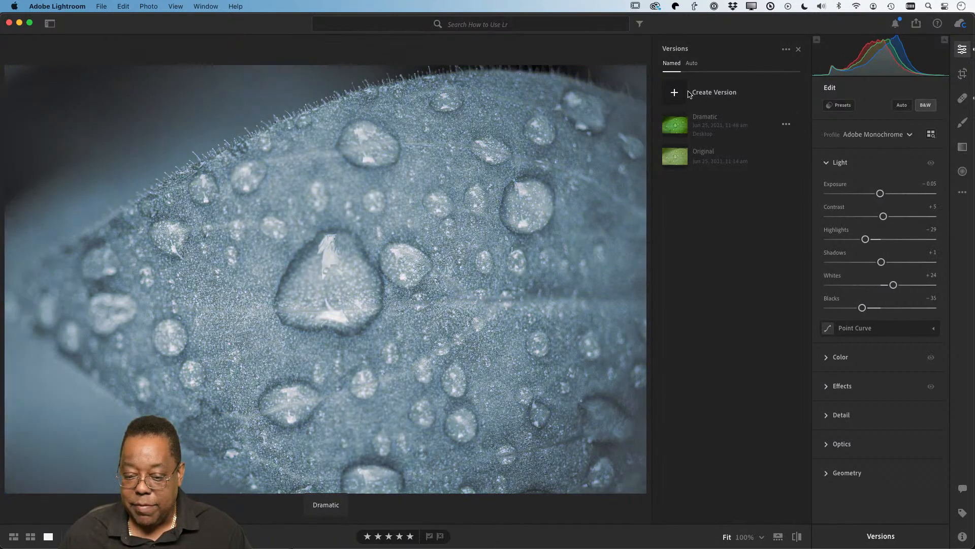
{"action": "left_click", "coordinate": [677, 93]}
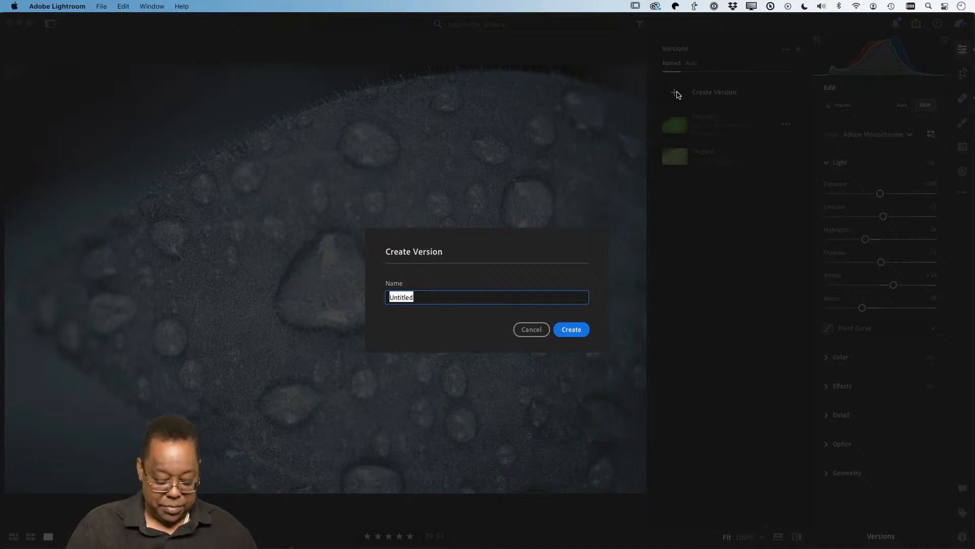
{"action": "type", "text": "BW"}
{"action": "key", "text": "Return"}
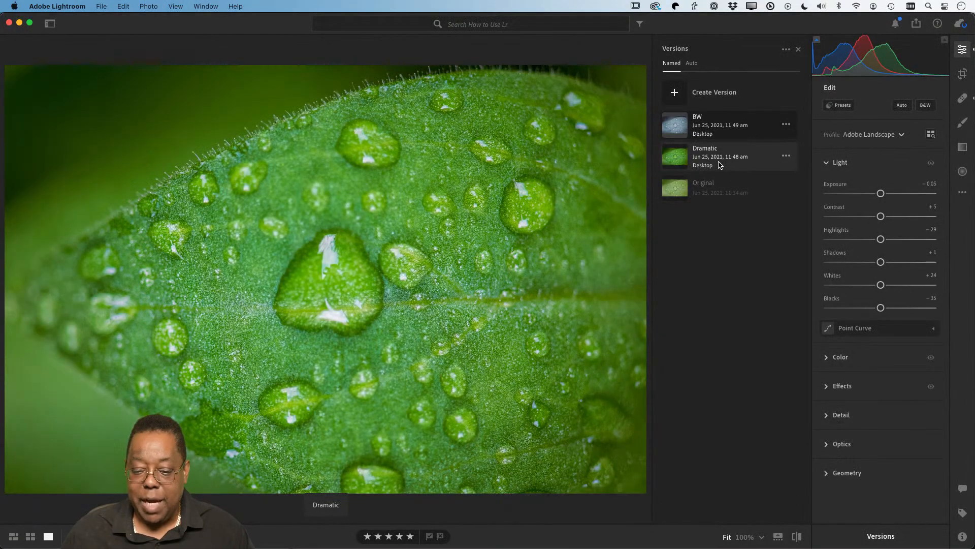
Compare the leaf photo's Dramatic and Original versions
{"action": "left_click", "coordinate": [718, 164]}
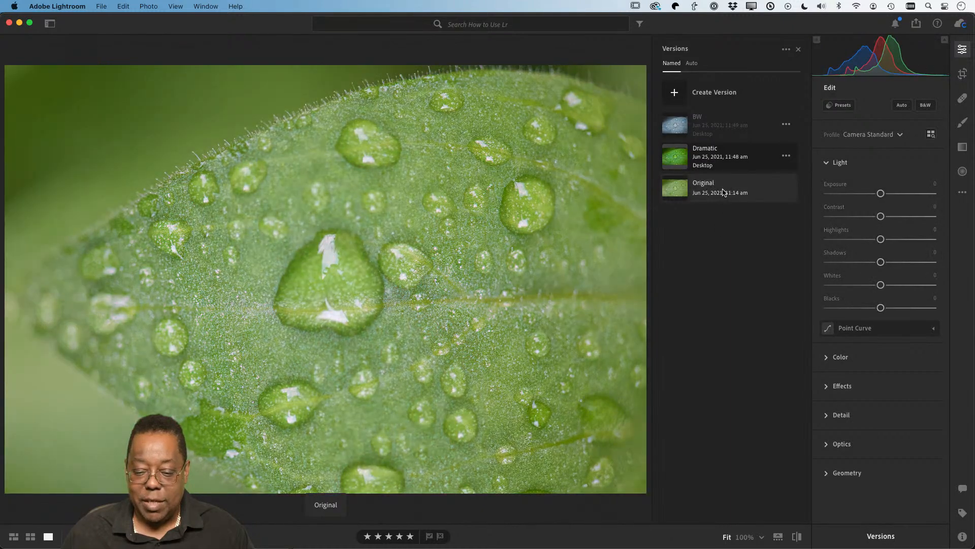
{"action": "left_click", "coordinate": [724, 192]}
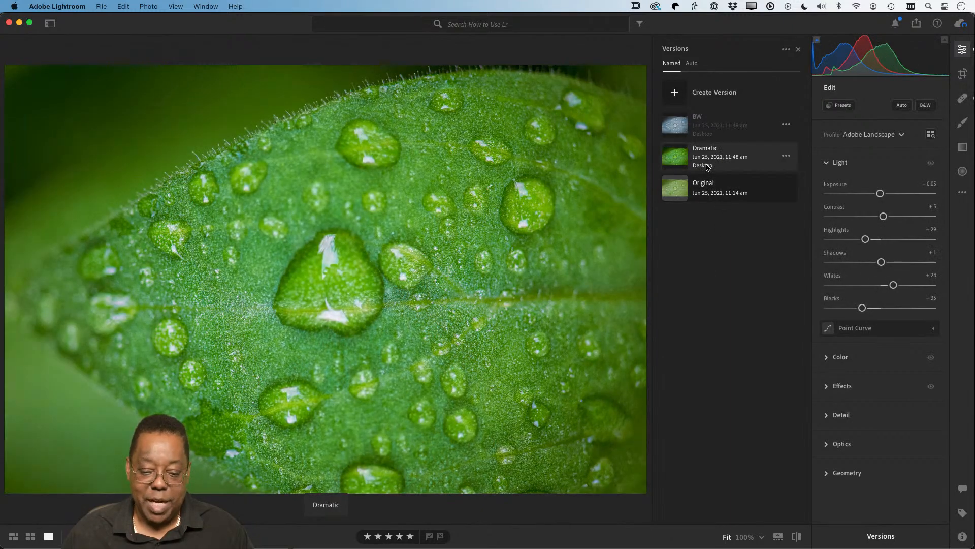
{"action": "left_click", "coordinate": [711, 158]}
On the BW version, set Highlights to +47 and Contrast to +54, and lower the midtones luminance in Color Grading
{"action": "left_click", "coordinate": [712, 139]}
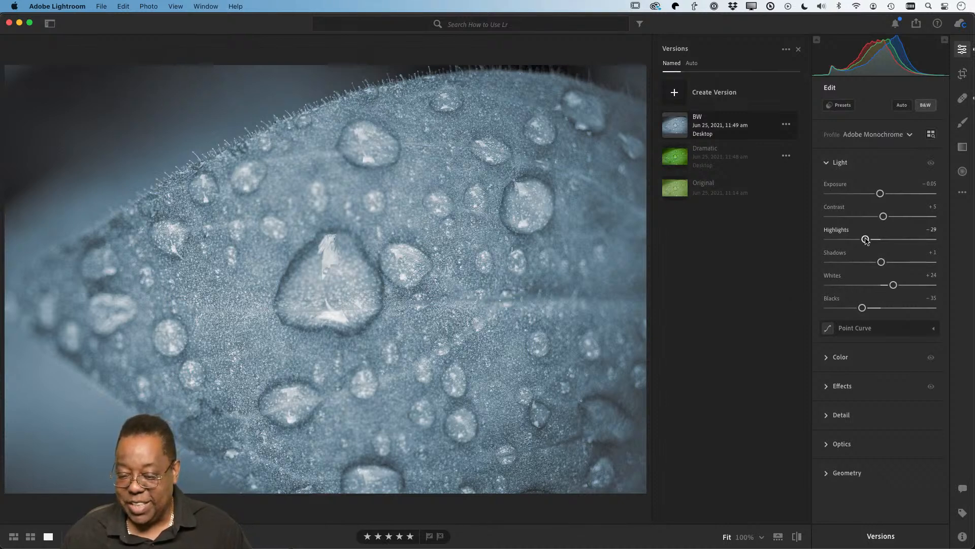
{"action": "left_click_drag", "start_coordinate": [866, 240], "coordinate": [910, 217]}
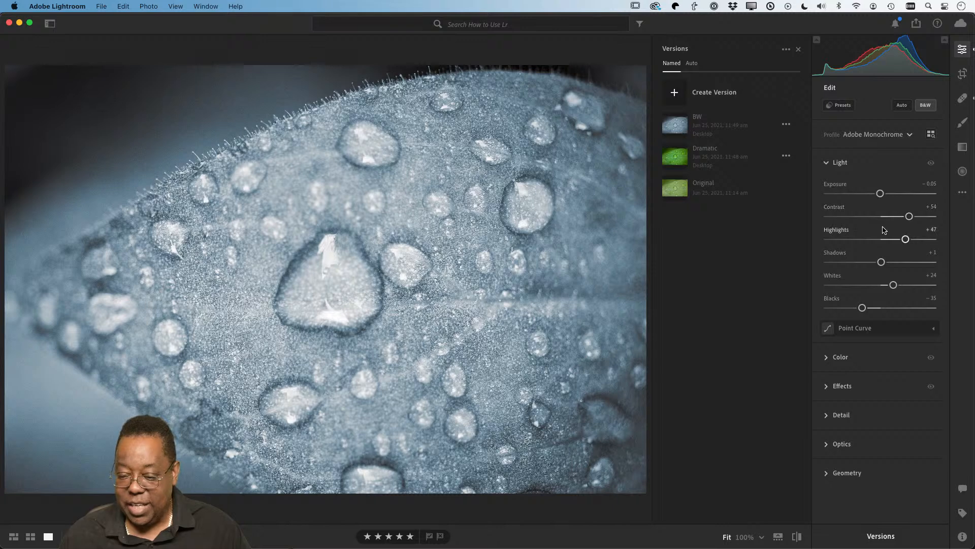
{"action": "left_click", "coordinate": [836, 357]}
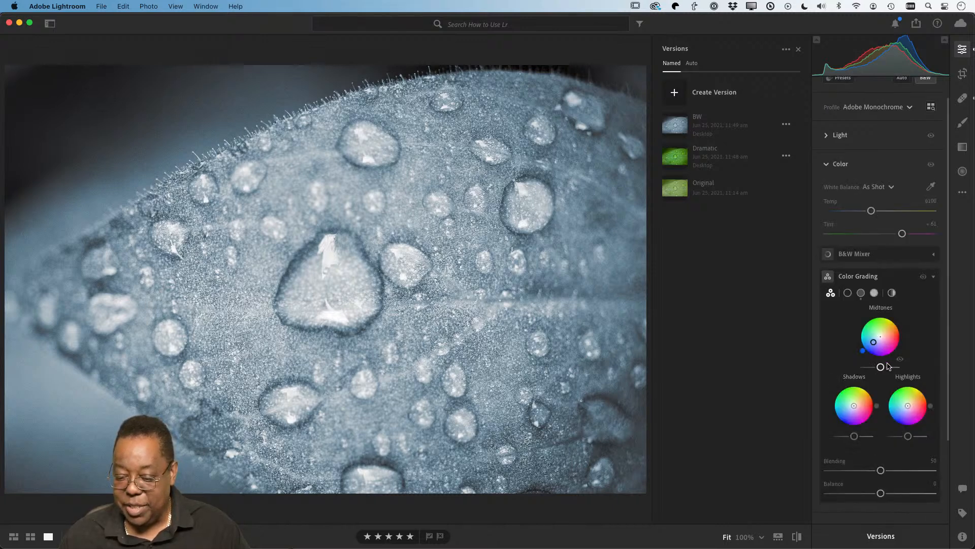
{"action": "mouse_move", "coordinate": [880, 366]}
{"action": "left_mouse_down"}
{"action": "mouse_move", "coordinate": [858, 377]}
{"action": "mouse_move", "coordinate": [869, 375]}
{"action": "left_mouse_up"}
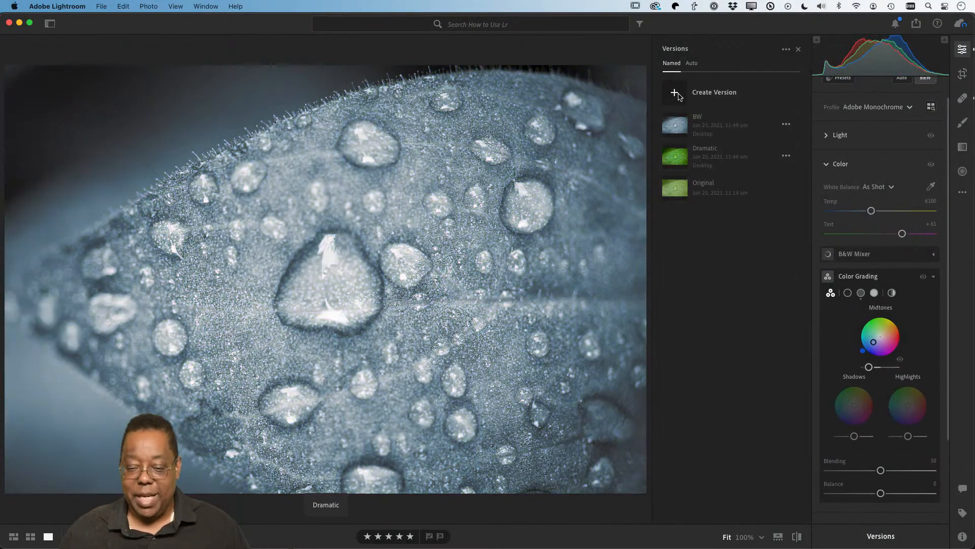
Save the adjusted black-and-white edit as a named version called BW2
{"action": "left_click", "coordinate": [677, 94]}
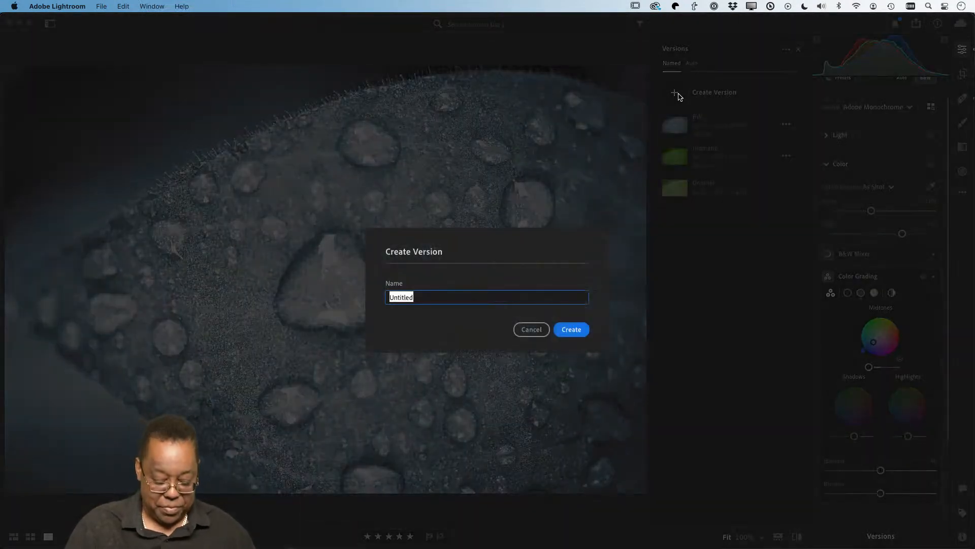
{"action": "type", "text": "BW2"}
{"action": "key", "text": "Return"}
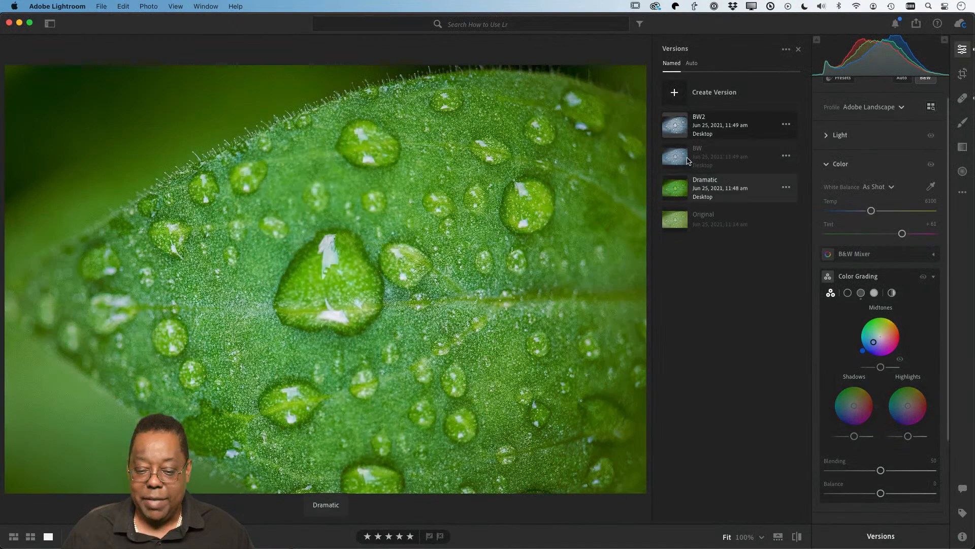
Switch the leaf photo back to the Dramatic version, close the version list and return to the album's photo grid
{"action": "left_click", "coordinate": [703, 156]}
{"action": "left_click", "coordinate": [691, 192]}
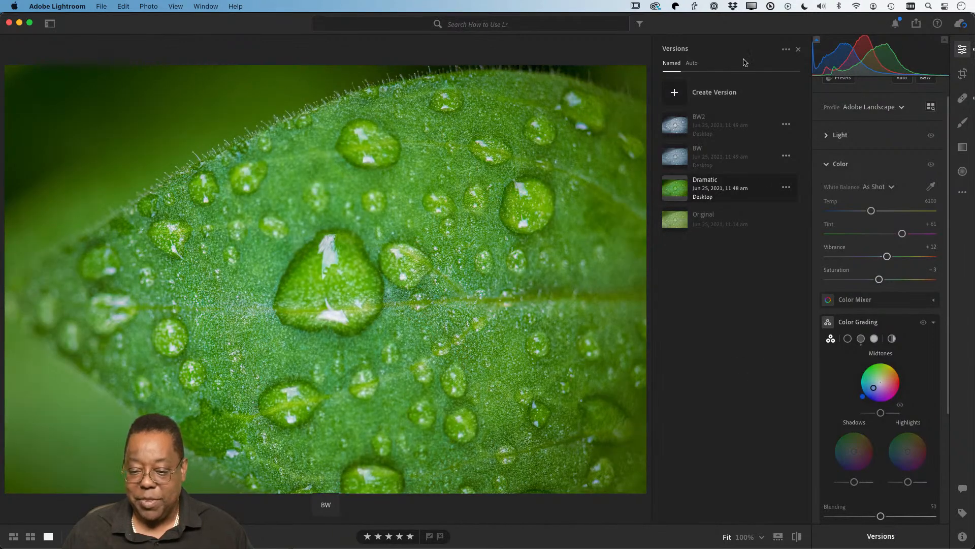
{"action": "left_click", "coordinate": [872, 539]}
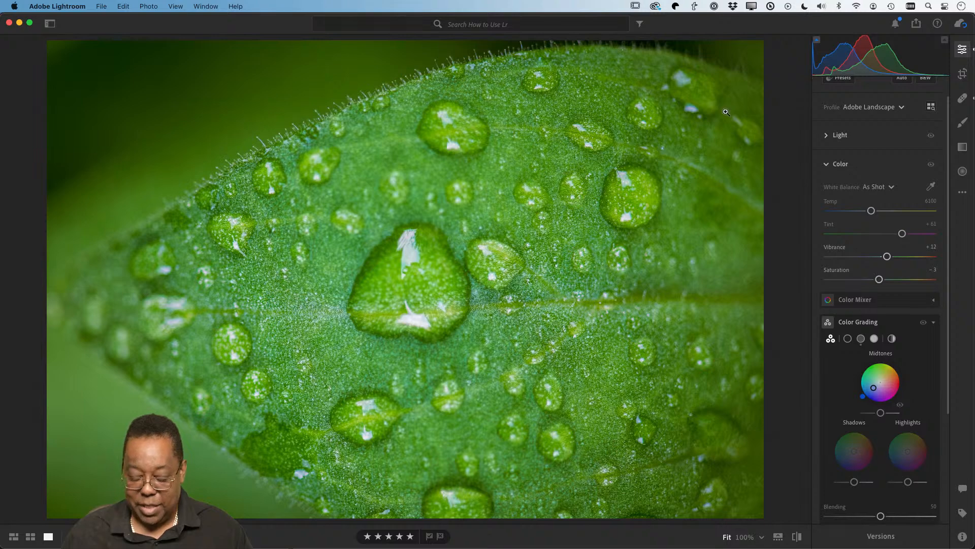
{"action": "key", "text": "g"}
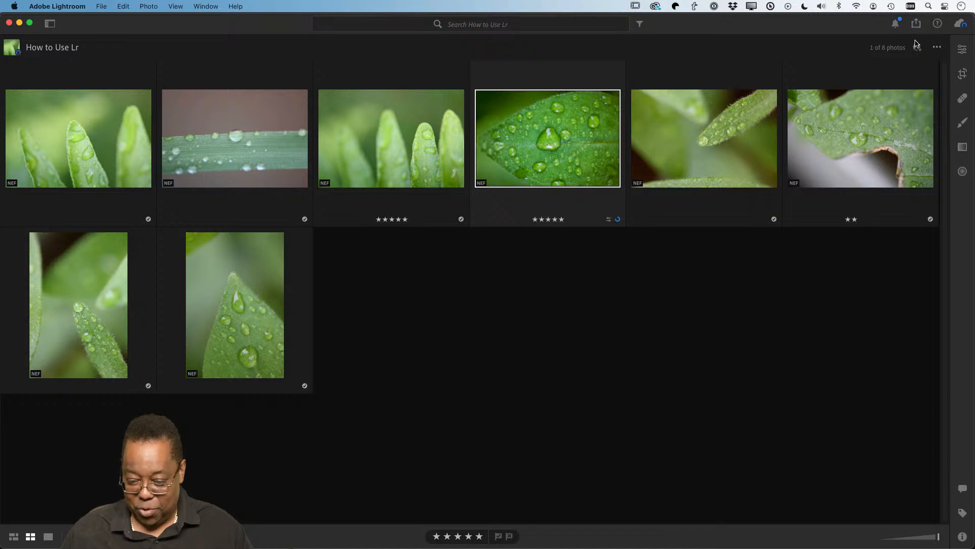
Set up a custom JPG export of the leaf photo with custom dimensions of 1,080 pixels on the long side
{"action": "left_click", "coordinate": [916, 25]}
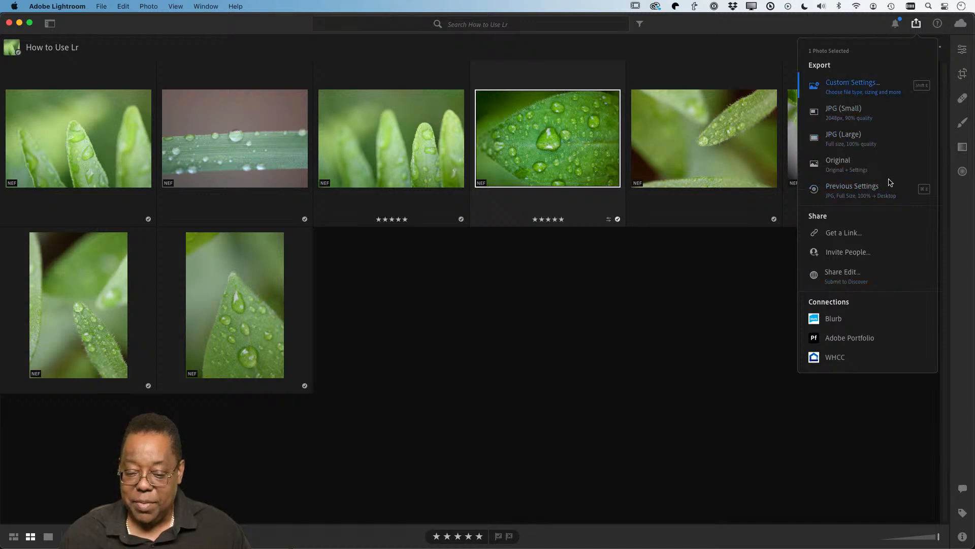
{"action": "left_click", "coordinate": [890, 183]}
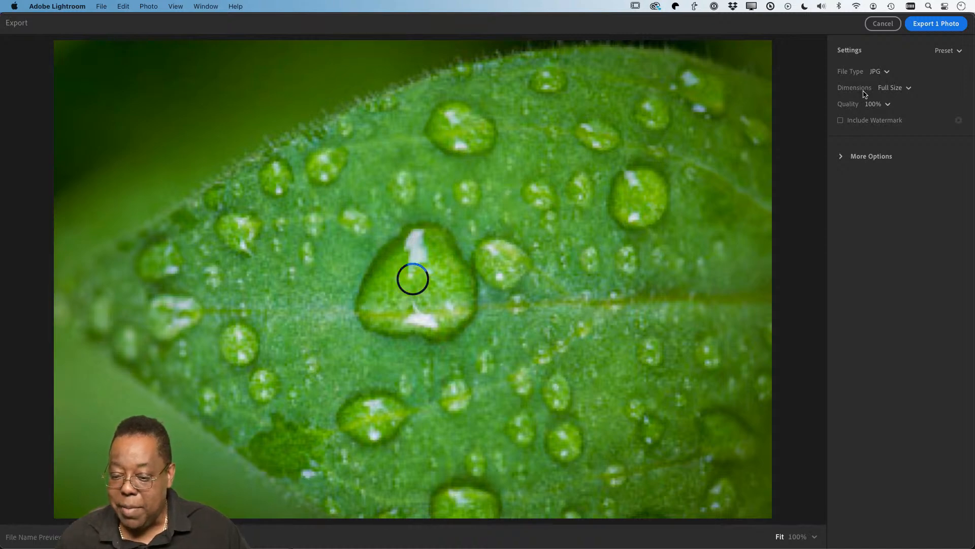
{"action": "left_click", "coordinate": [908, 88]}
{"action": "left_click", "coordinate": [891, 135]}
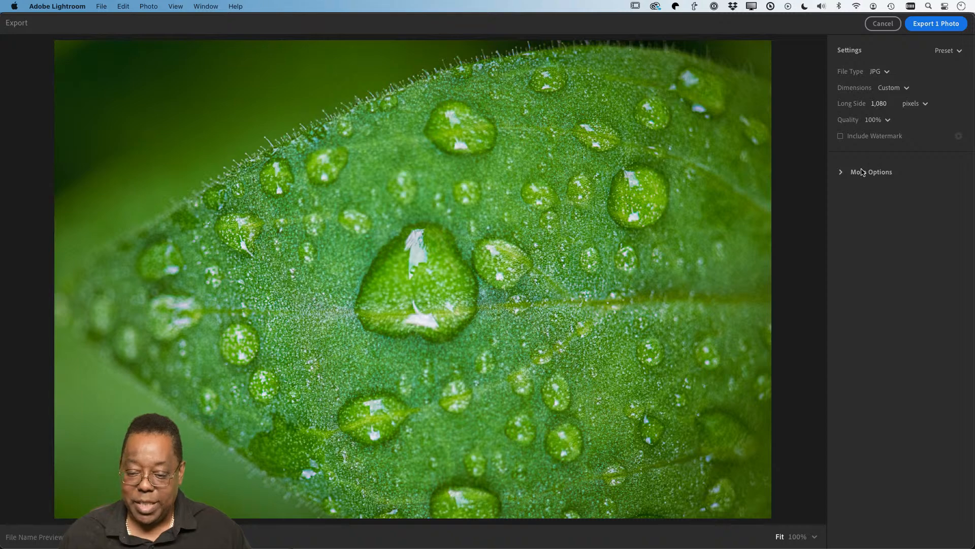
Include a watermark in the export and view its graphic watermark settings
{"action": "left_click", "coordinate": [841, 136]}
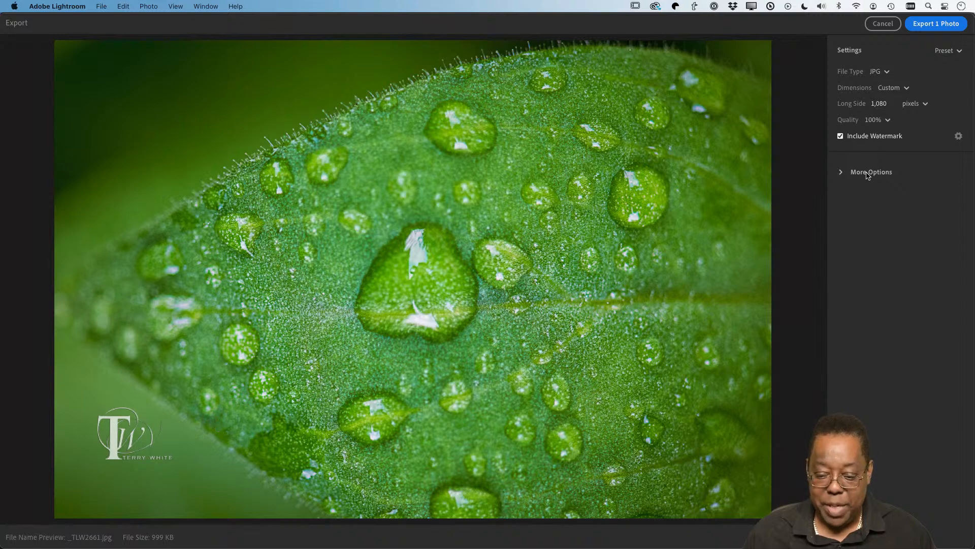
{"action": "left_click", "coordinate": [958, 136]}
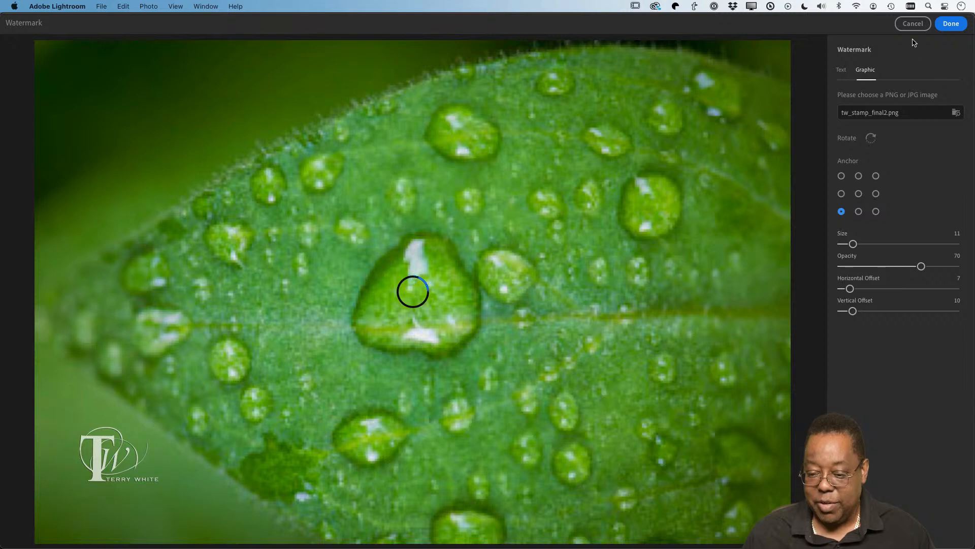
{"action": "left_click", "coordinate": [913, 24]}
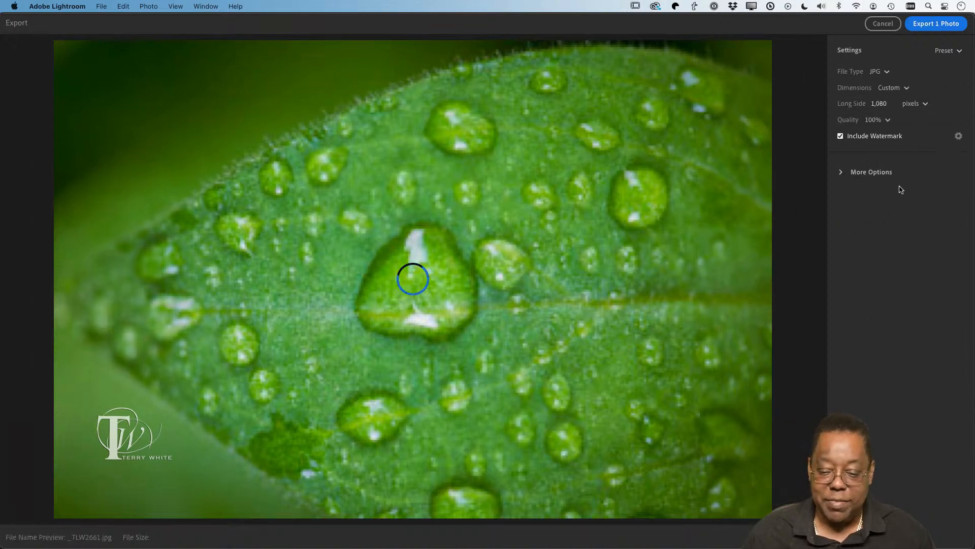
Leave the watermark out and export the leaf photo to the Desktop folder
{"action": "left_click", "coordinate": [840, 136]}
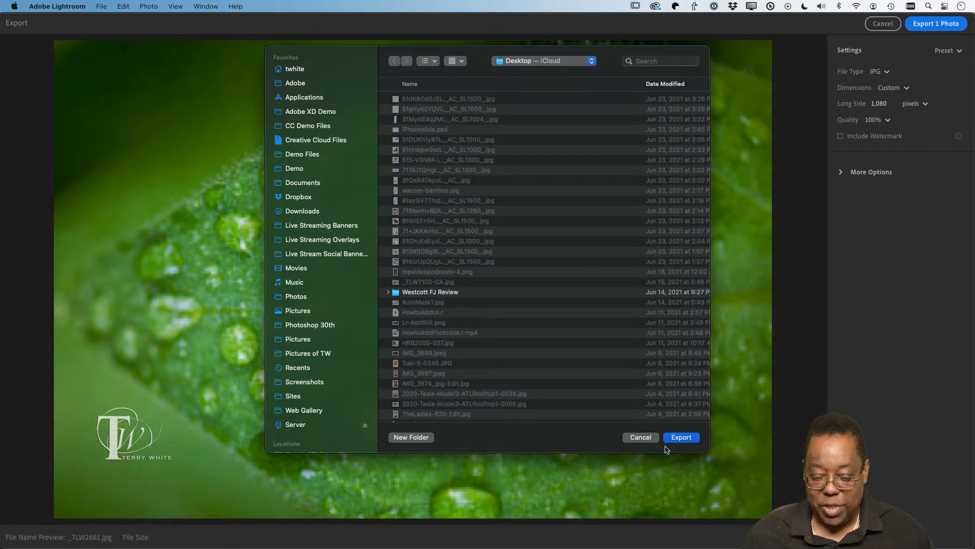
{"action": "left_click", "coordinate": [681, 437]}
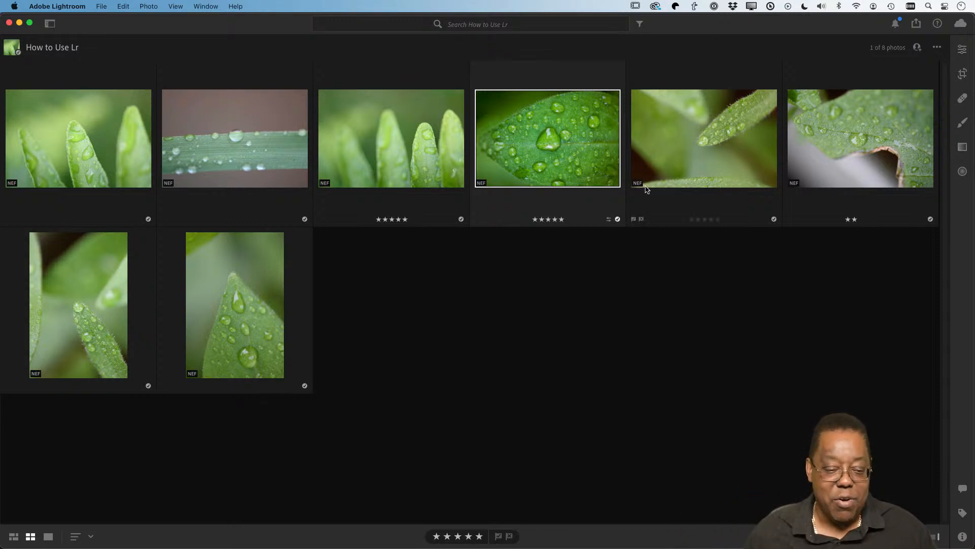
Share the How to Use Lr album by generating a shareable link for it
{"action": "left_click", "coordinate": [50, 23]}
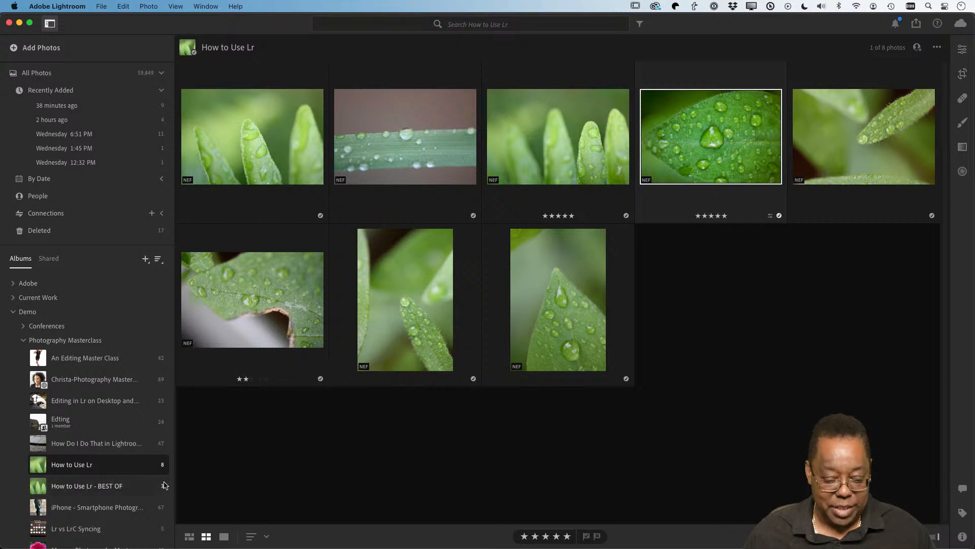
{"action": "right_click", "coordinate": [120, 467]}
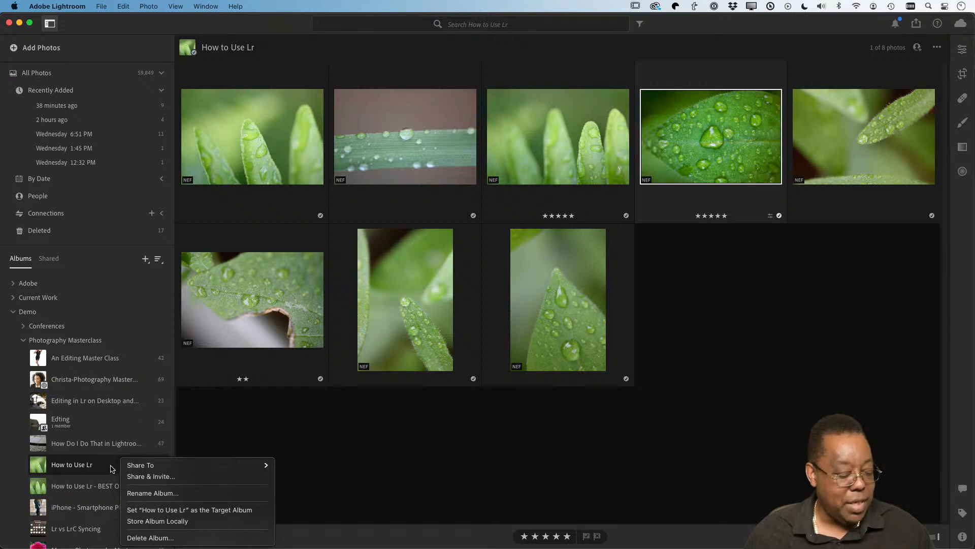
{"action": "left_click", "coordinate": [146, 477]}
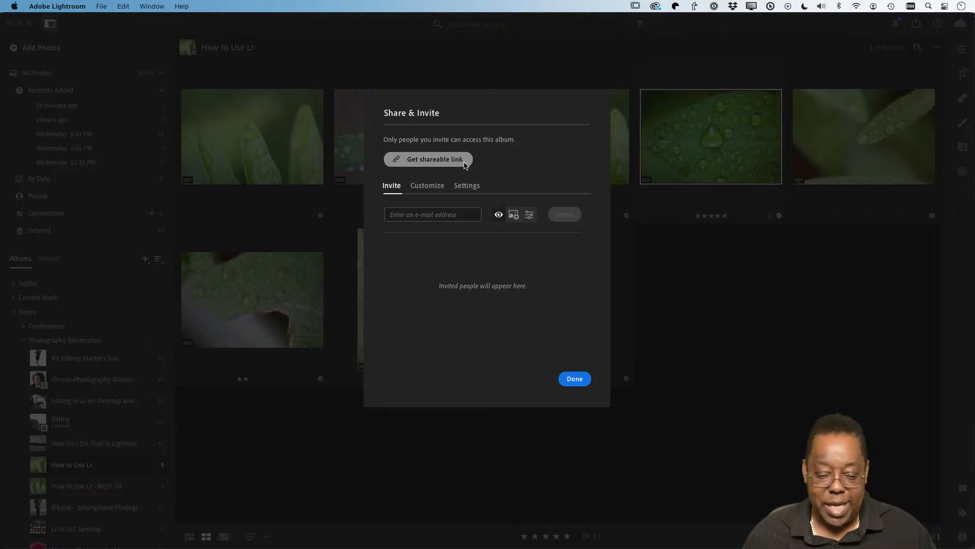
{"action": "left_click", "coordinate": [463, 161]}
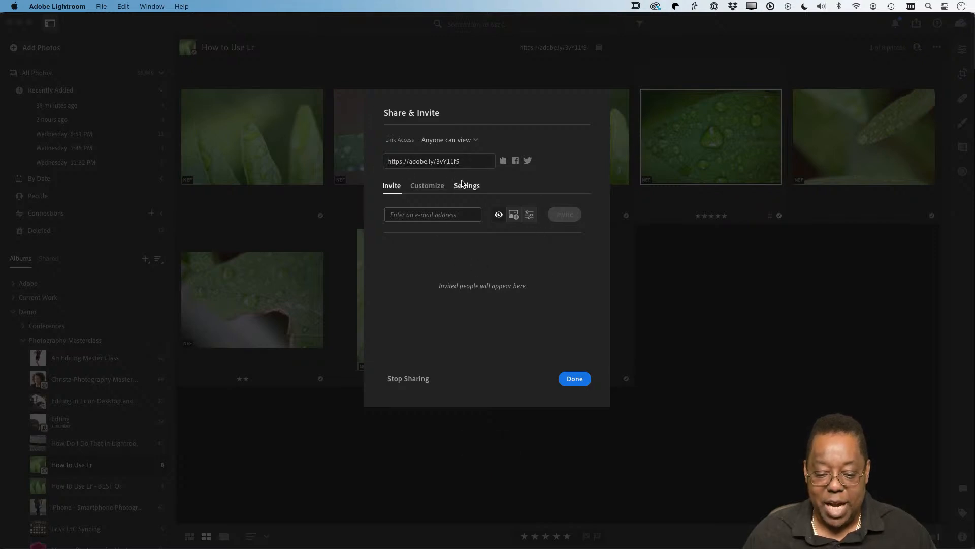
Review the shared album's display customization and settings, and try allowing JPG downloads and export before turning the option off again
{"action": "left_click", "coordinate": [428, 188]}
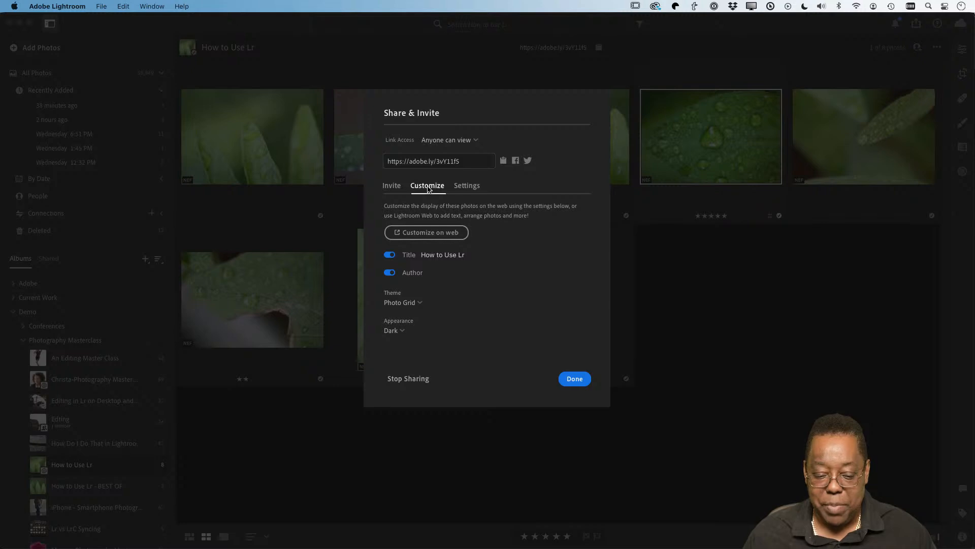
{"action": "left_click", "coordinate": [466, 187]}
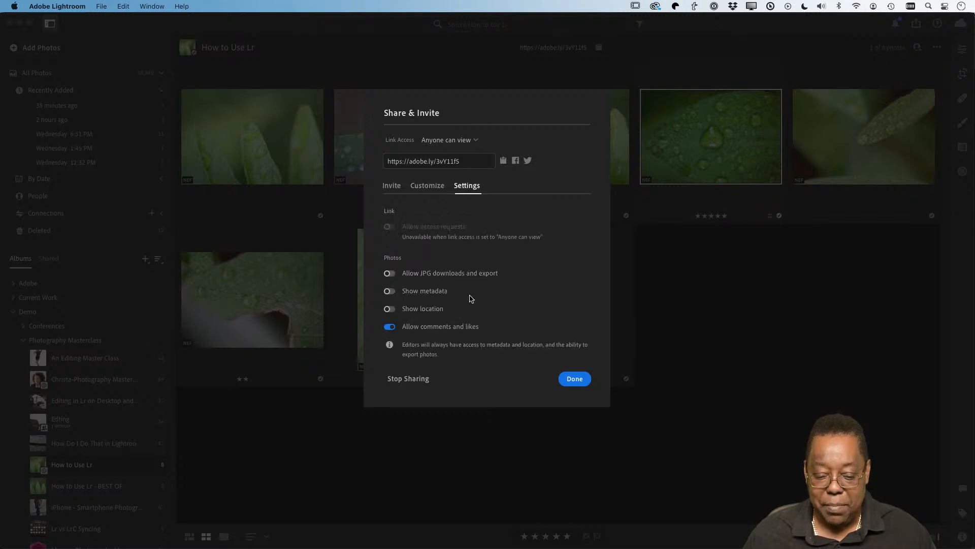
{"action": "left_click", "coordinate": [389, 273]}
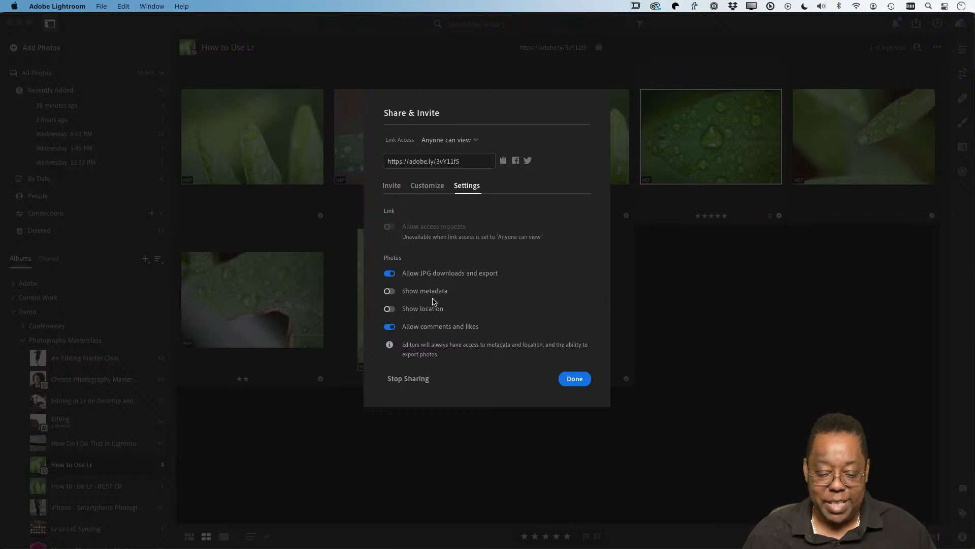
{"action": "left_click", "coordinate": [390, 274]}
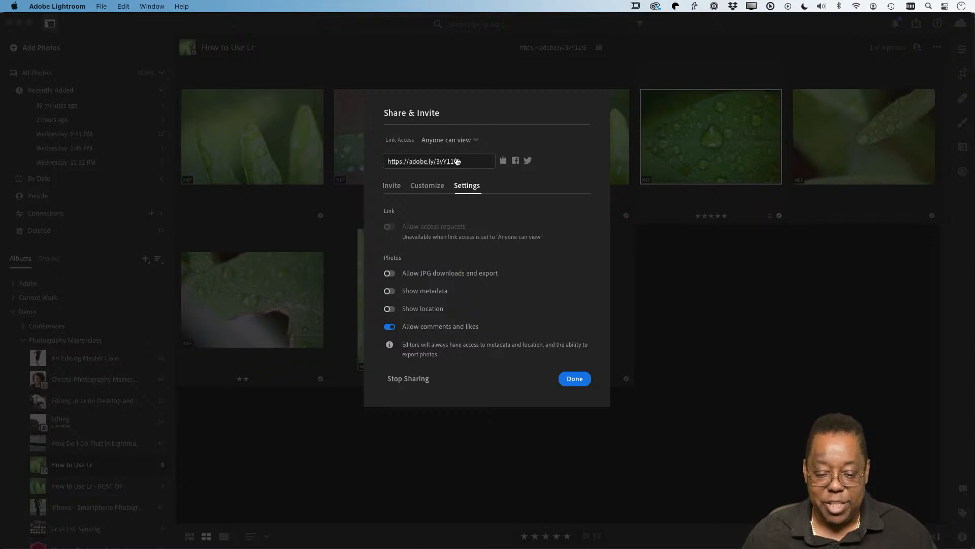
Restrict the album's link access to Invite only and view the options for inviting people by e-mail
{"action": "left_click", "coordinate": [442, 141]}
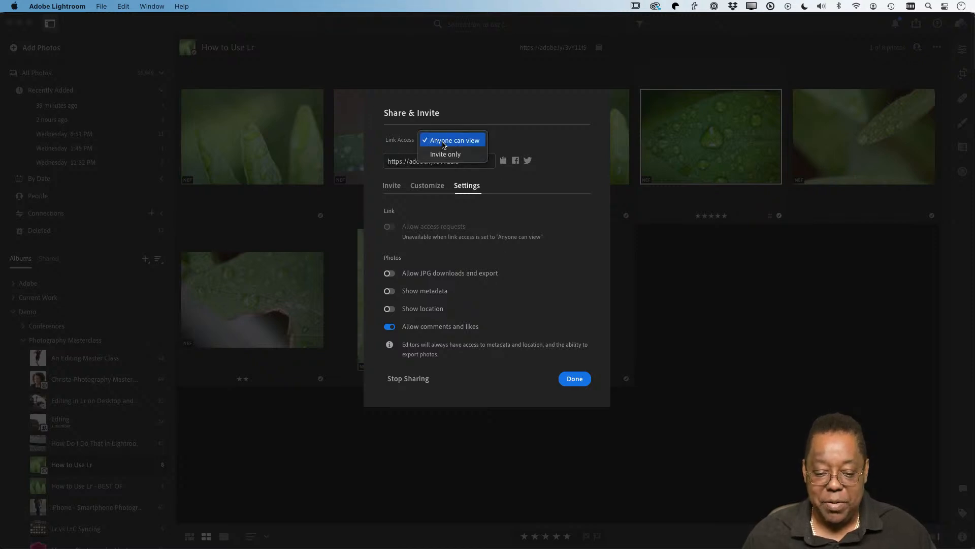
{"action": "left_click", "coordinate": [471, 159]}
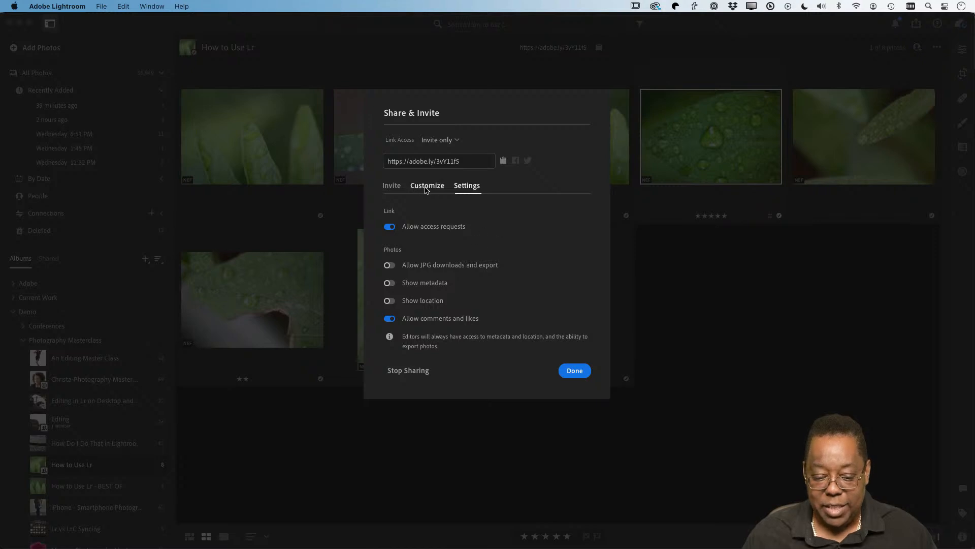
{"action": "left_click", "coordinate": [393, 187]}
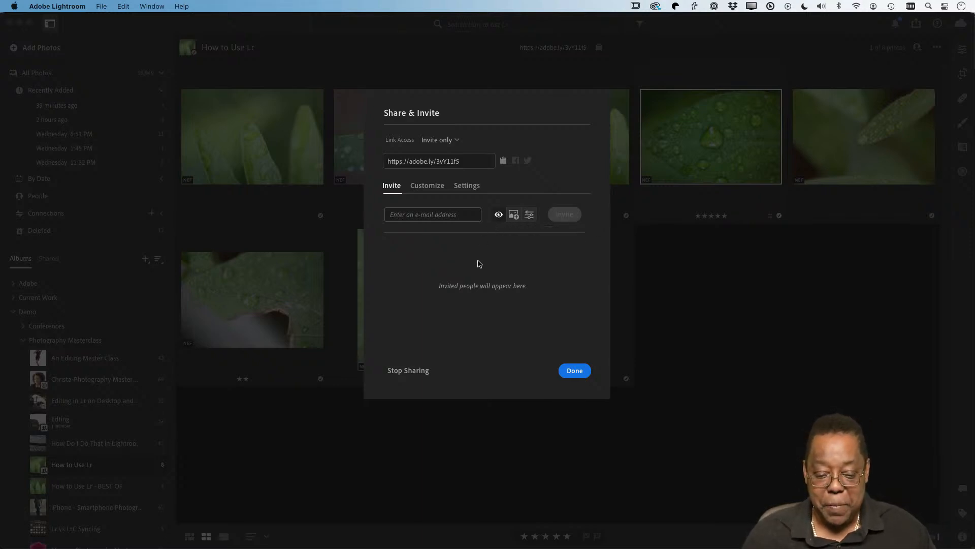
Set the album's link access to Anyone can view, copy the share link, and finish sharing
{"action": "left_click", "coordinate": [435, 141]}
{"action": "left_click", "coordinate": [449, 124]}
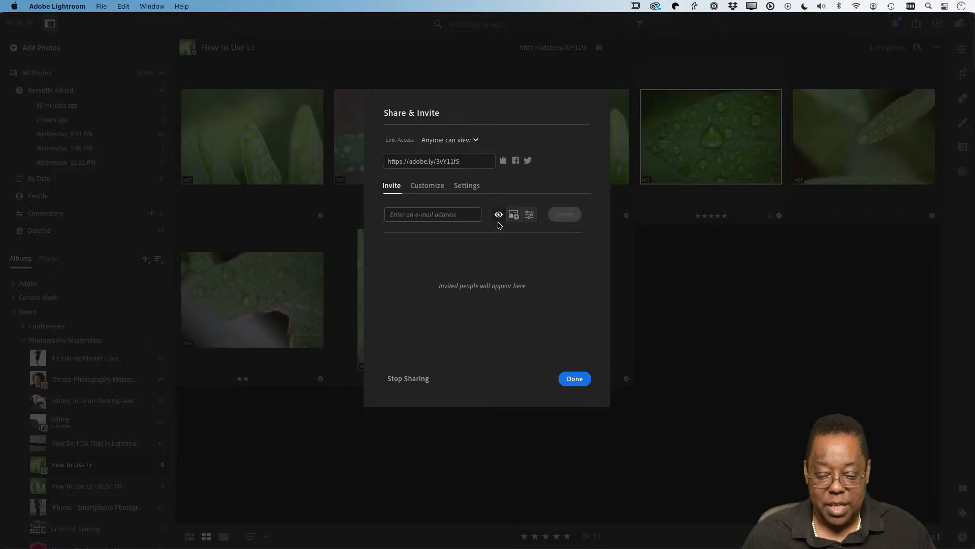
{"action": "left_click", "coordinate": [503, 161]}
{"action": "left_click", "coordinate": [575, 382]}
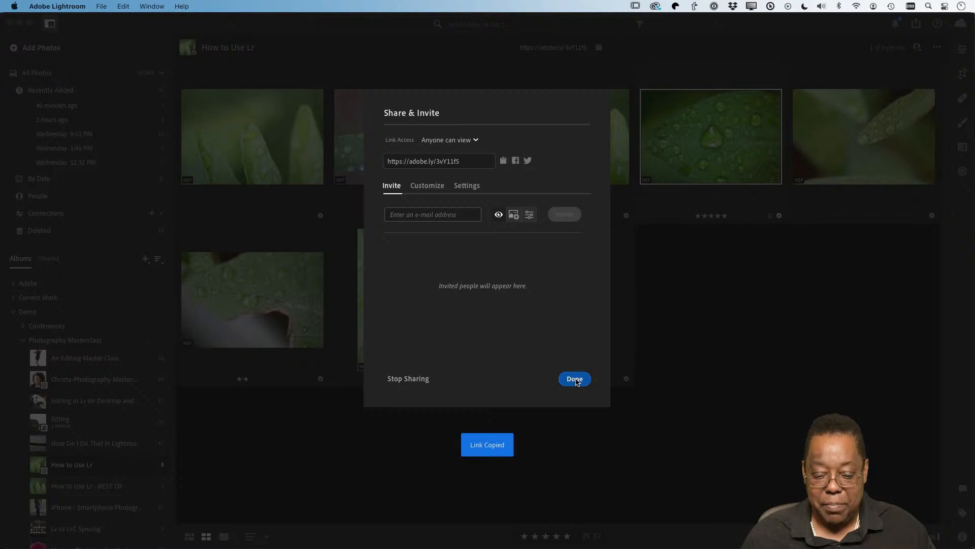